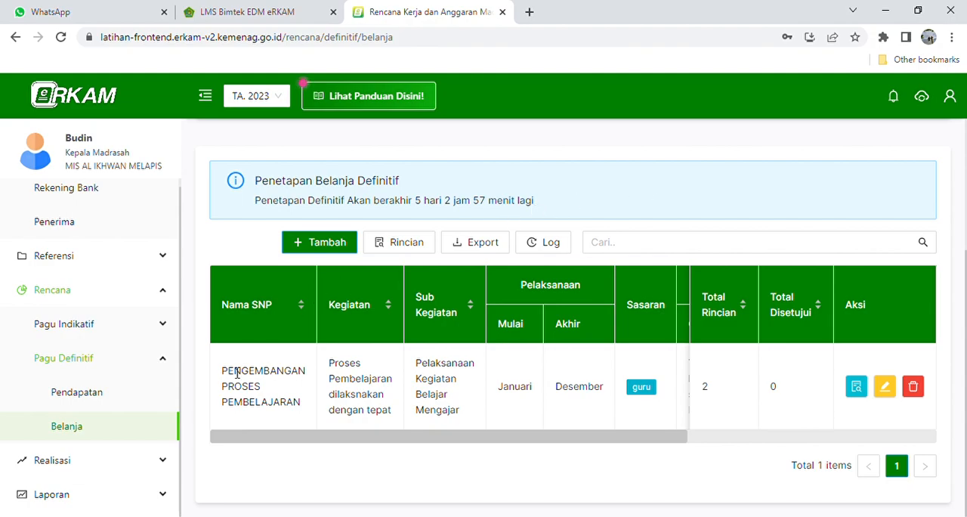
- Add a new activity plan under Pagu Definitif Belanja with the sub-activity 4.5.3. Pelaksanaan Penilaian/Ujian Akhir Semester
left_click(101, 365)
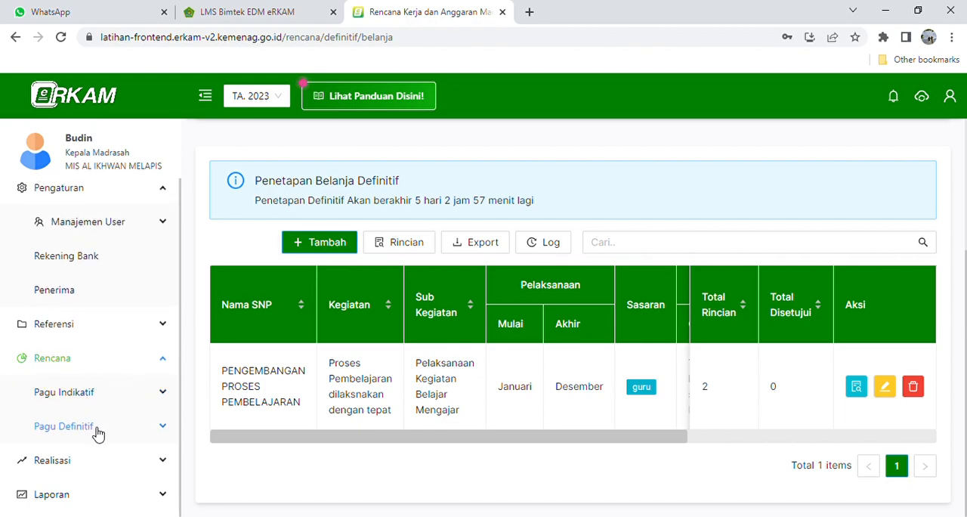
left_click(99, 430)
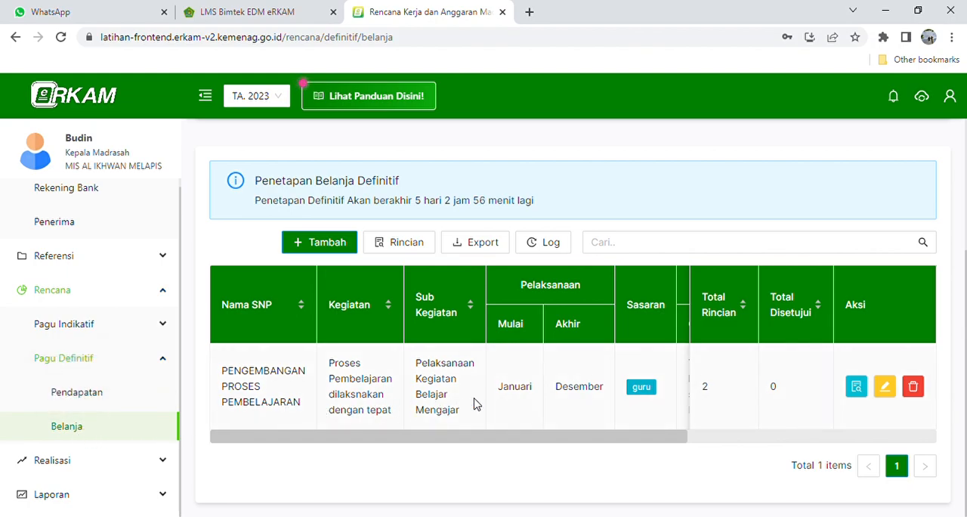
left_click(327, 243)
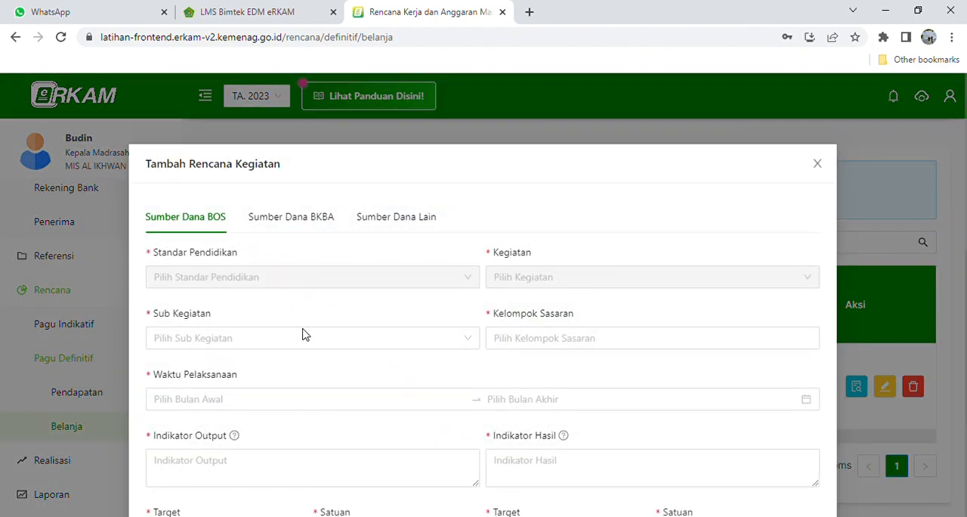
left_click(311, 346)
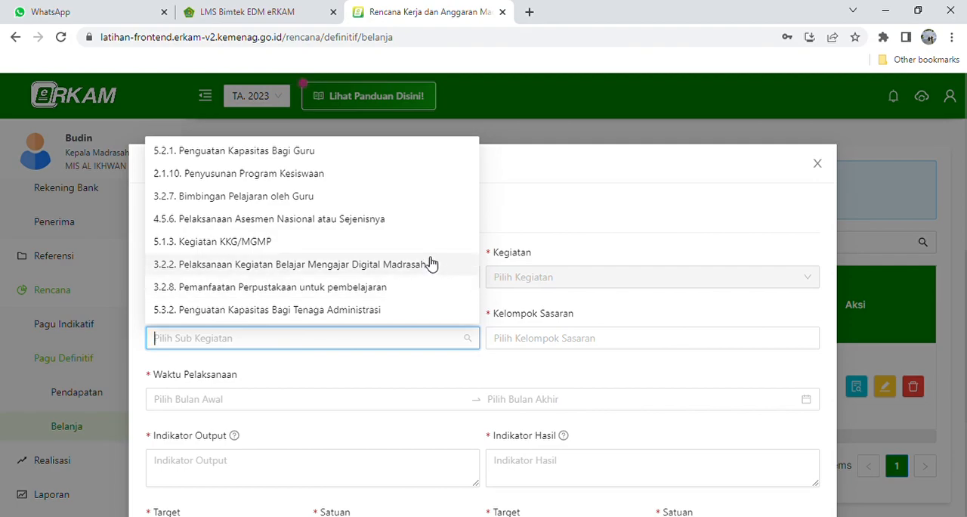
scroll(429, 259, "down", 1)
scroll(423, 253, "down", 3)
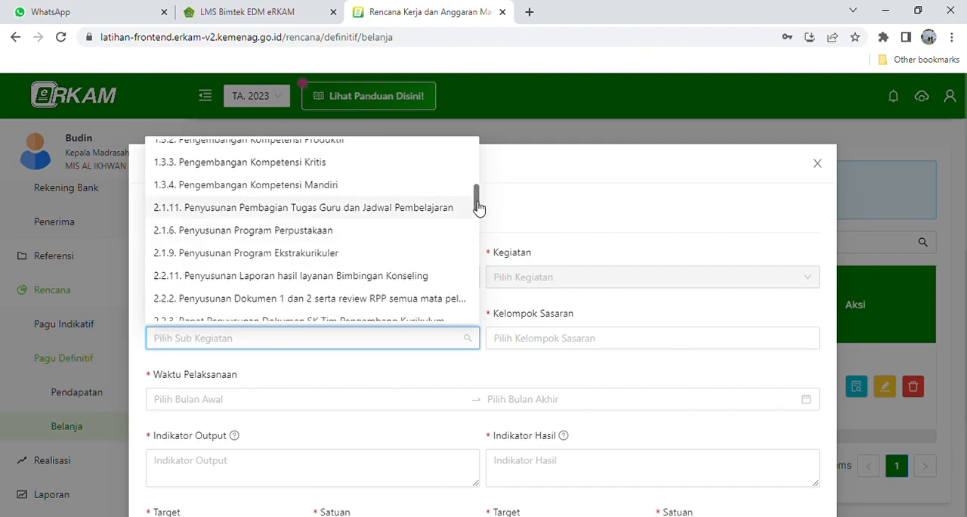
left_click_drag(481, 210, 481, 263)
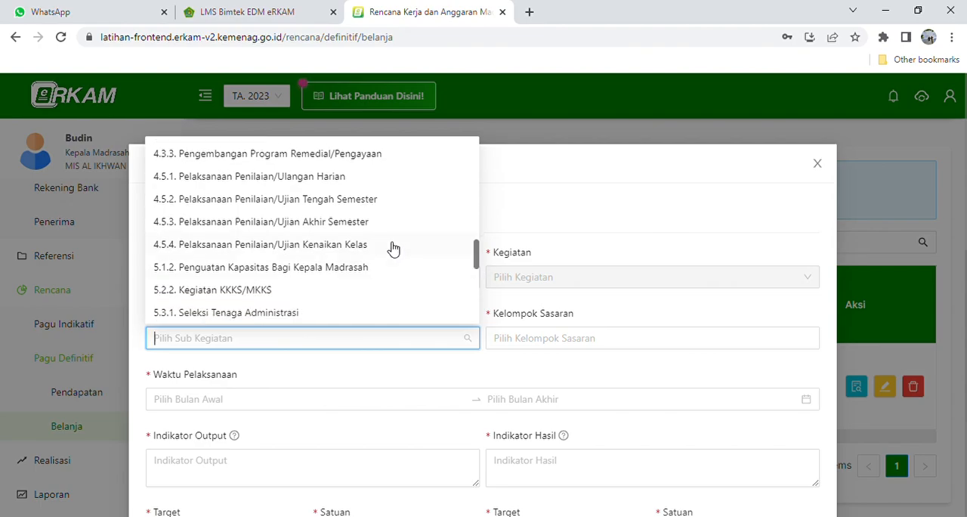
left_click(333, 226)
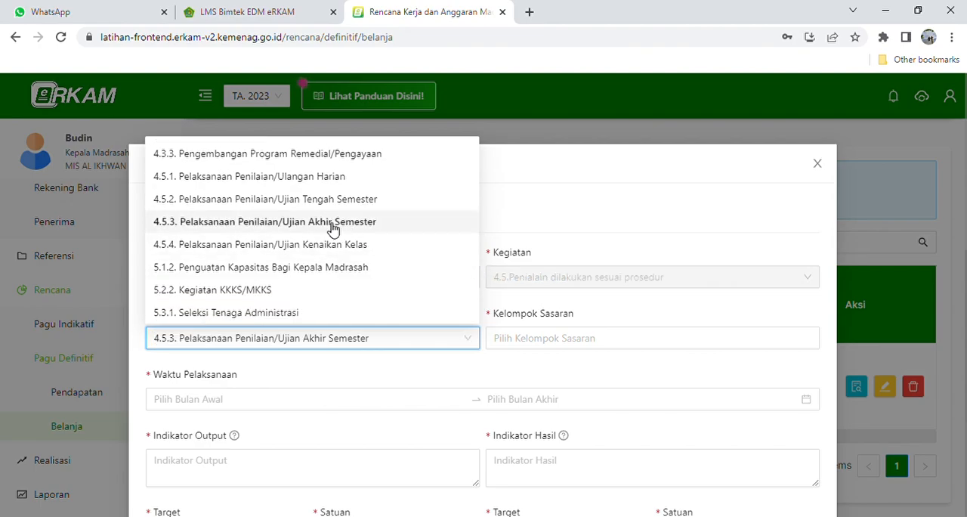
- Set the plan's target groups to Guru and Siswa and its implementation period to 2023-07 through 2023-12
left_click(564, 348)
left_click(520, 411)
left_click(518, 390)
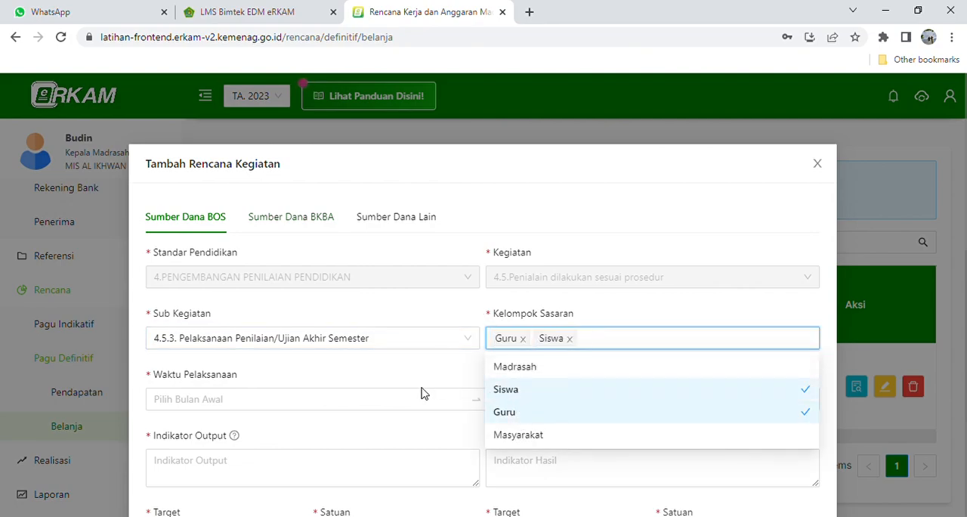
left_click(240, 399)
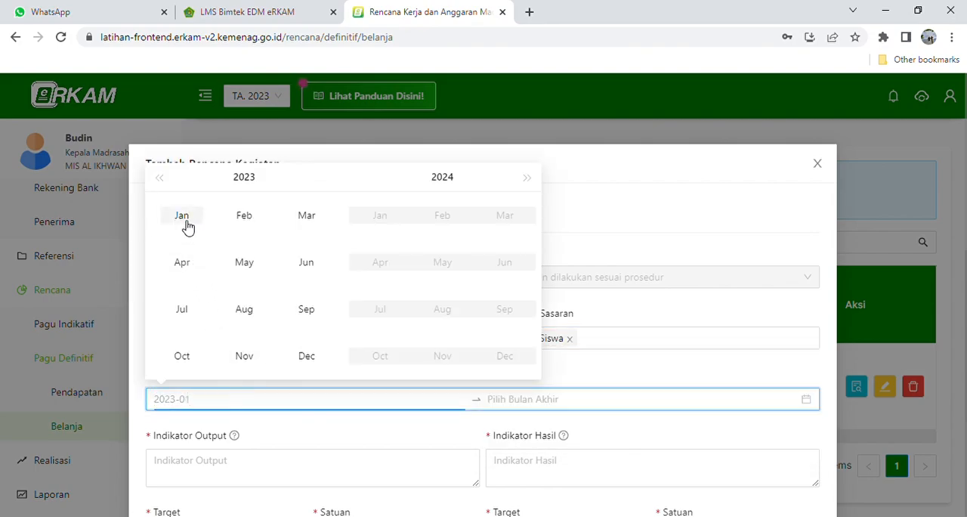
left_click(192, 316)
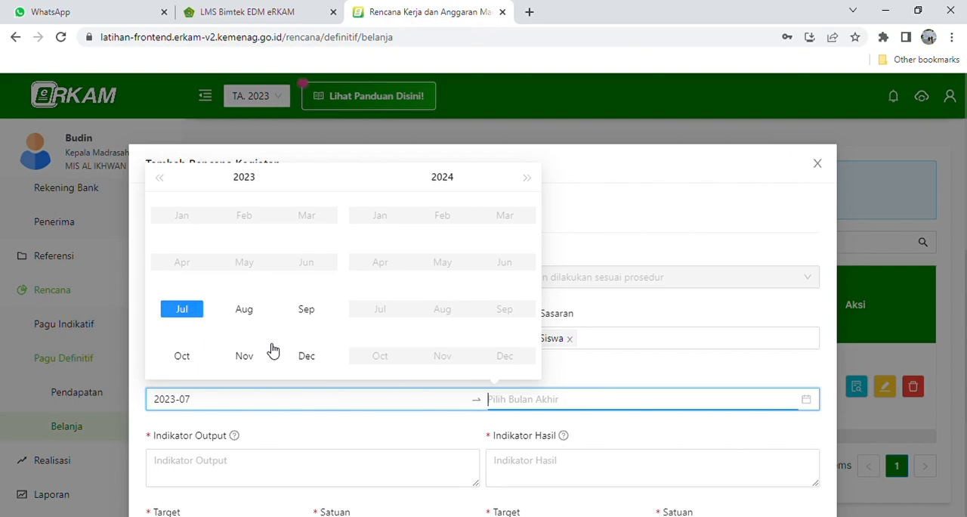
left_click(311, 360)
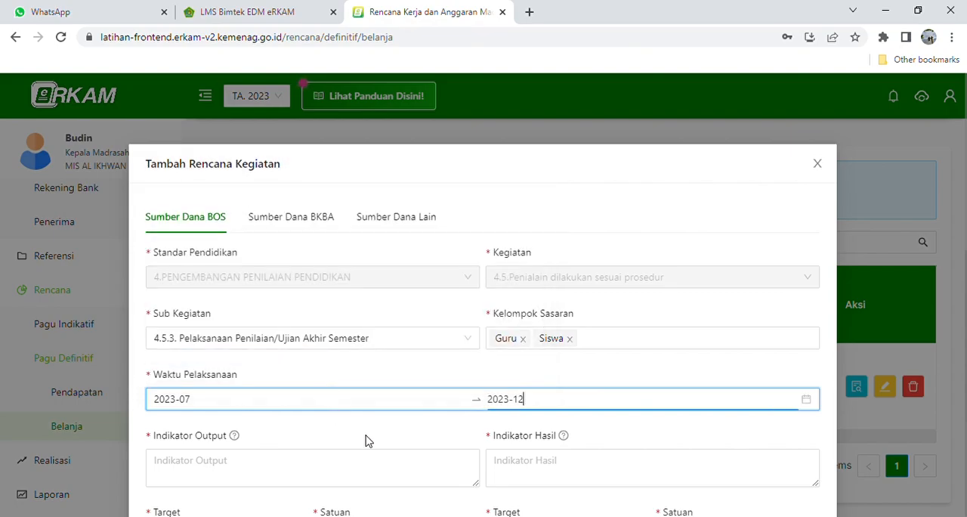
- Enter "Siswa melaksanakan Penilaian Akhir Semester" as the plan's Indikator Output
scroll(367, 440, "down", 2)
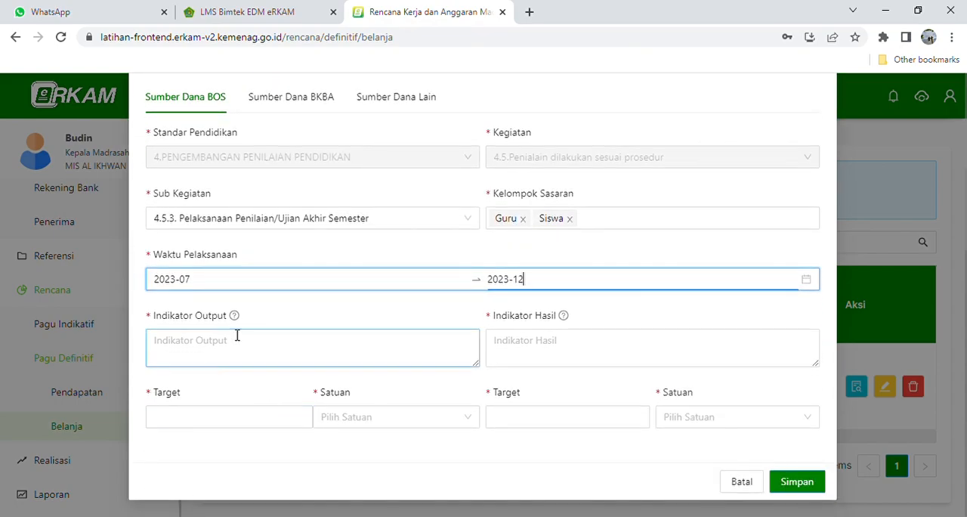
mouse_move(235, 318)
left_click(222, 346)
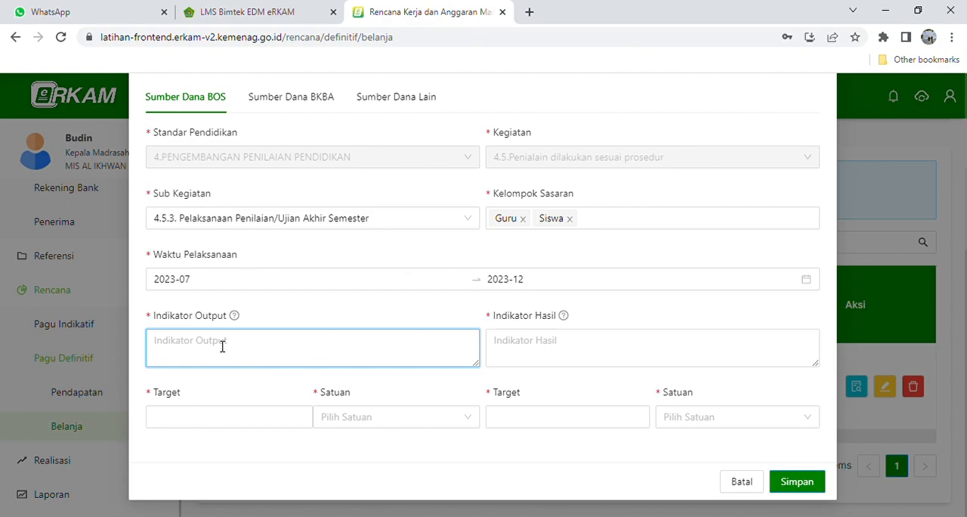
type("S")
type("iswa ")
type("mendapat")
type("kan")
key("BackSpace")
key("BackSpace")
key("BackSpace")
key("BackSpace")
key("BackSpace")
key("BackSpace")
key("BackSpace")
key("BackSpace")
key("BackSpace")
key("BackSpace")
key("BackSpace")
type("melaksanakan Penilaian")
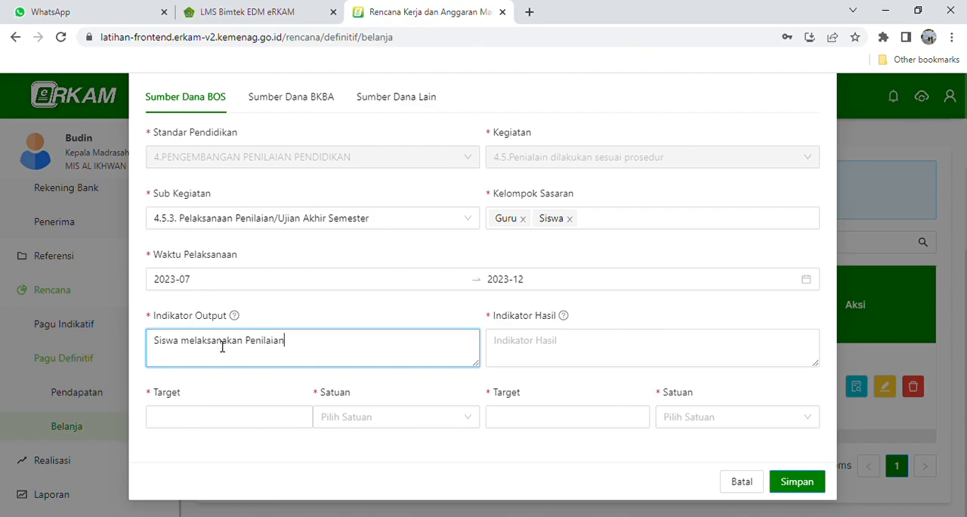
type(" Akhir Semester")
- Set the output indicator's target to 100 with the unit siswa
left_click(191, 424)
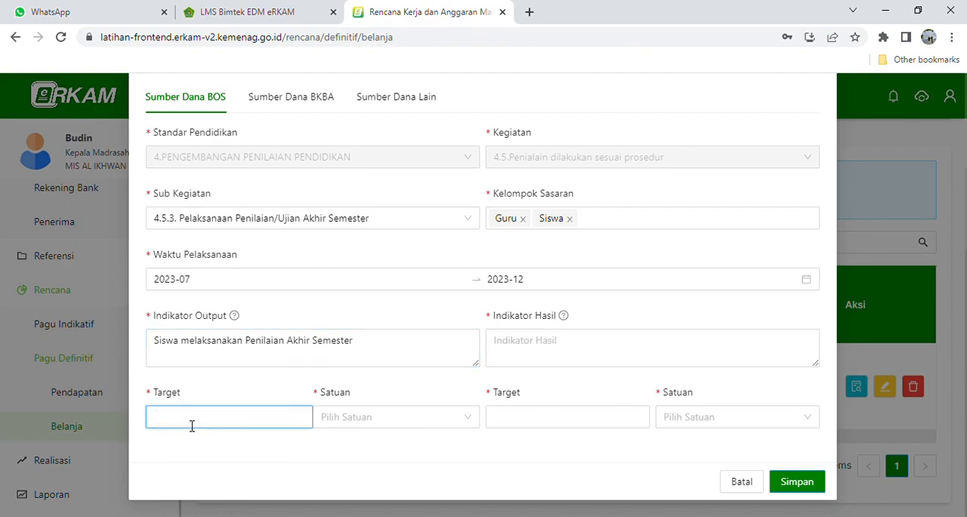
type("100")
left_click(362, 431)
type("siswa")
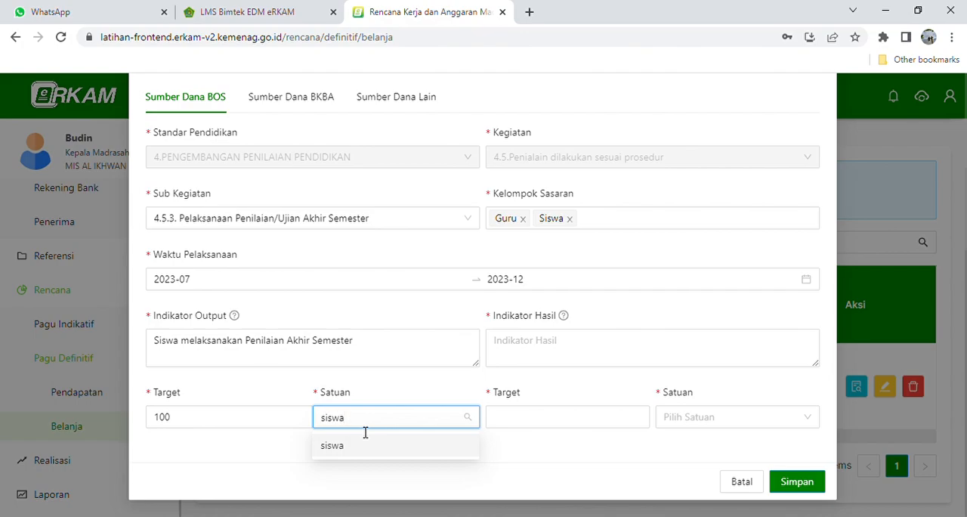
left_click(347, 447)
- Enter "Terukurnya kompetensi siswa dalam memahami materi" as the plan's Indikator Hasil
mouse_move(564, 317)
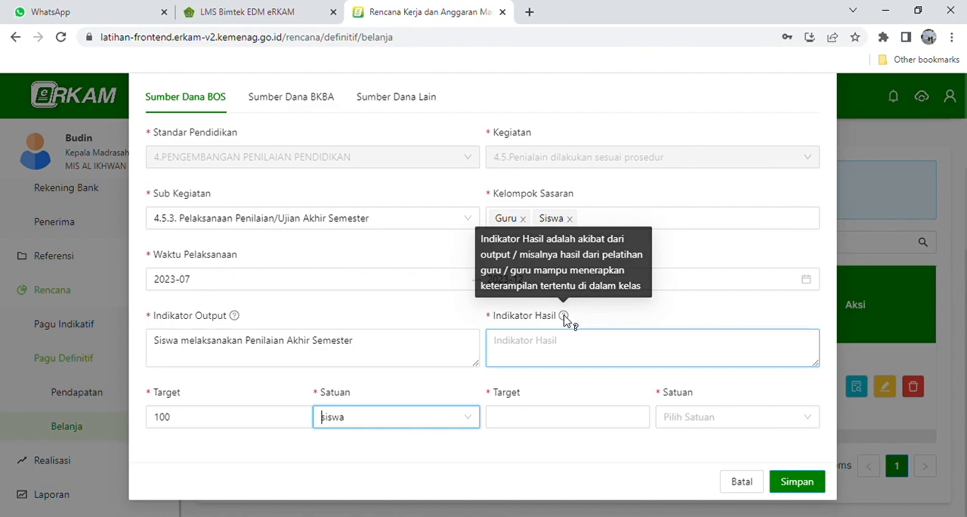
left_click(540, 352)
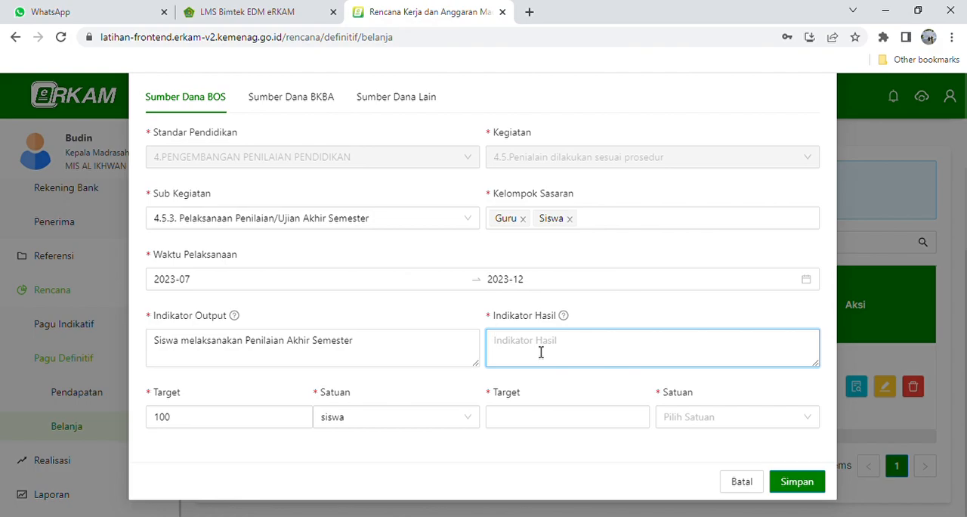
type("Terukurnya kompetensi siswa dalam m")
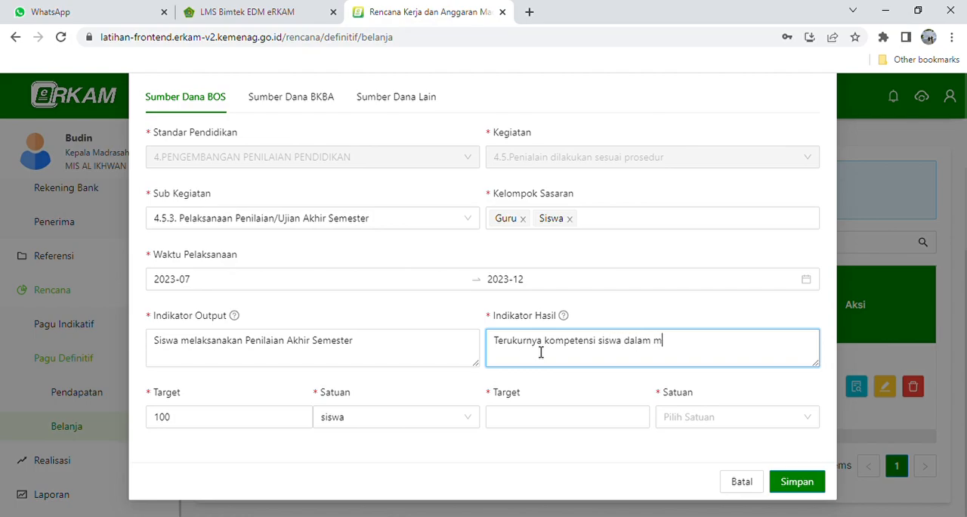
type("emahami materi")
- Set the result indicator's target to 100 with the unit % and save the activity plan
left_click(544, 419)
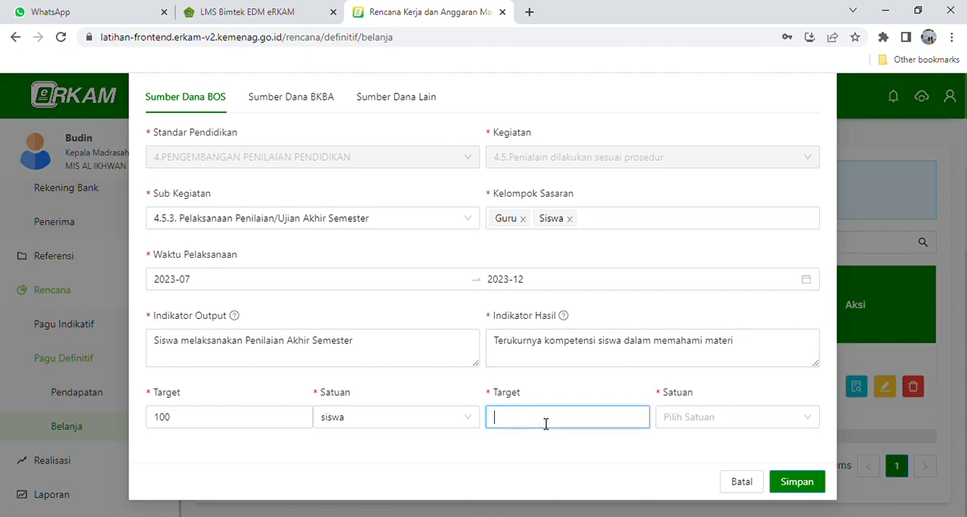
type("100")
left_click(706, 425)
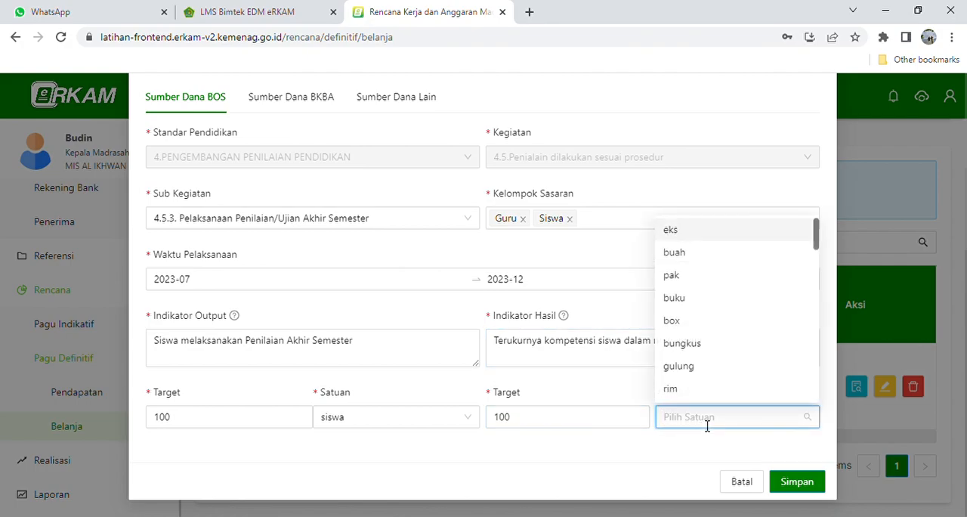
type("%")
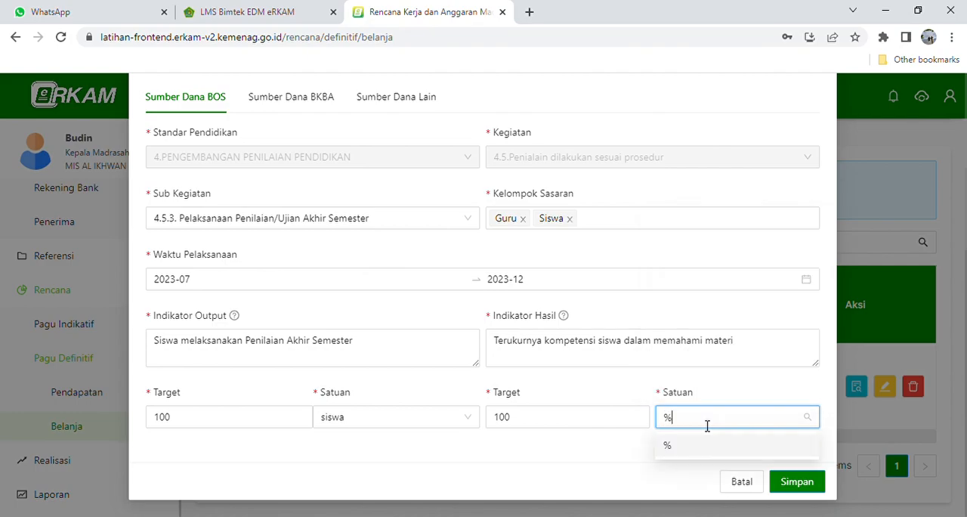
left_click(676, 452)
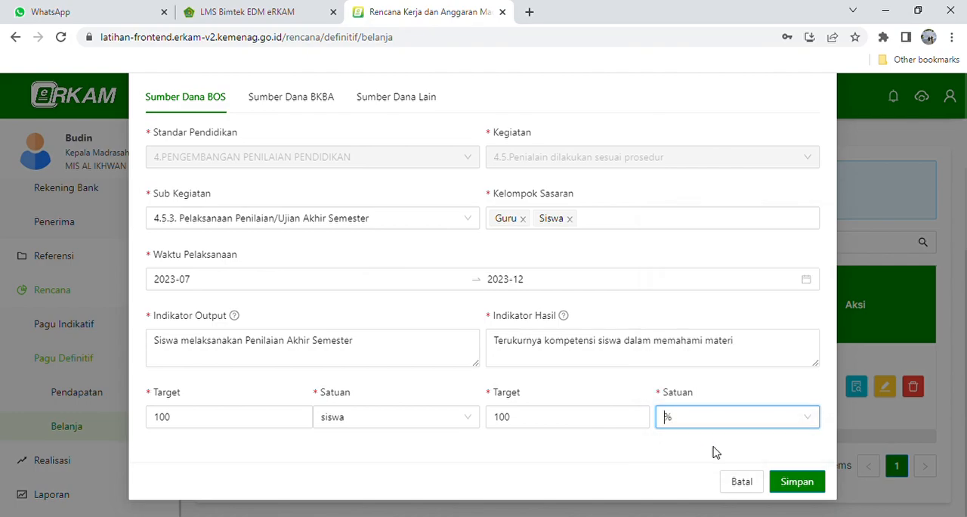
left_click(795, 483)
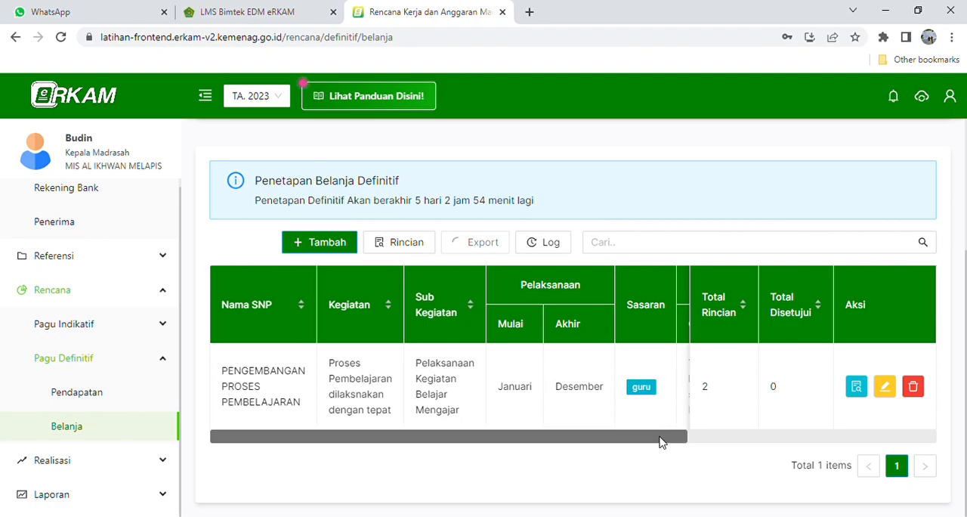
scroll(661, 387, "down", 2)
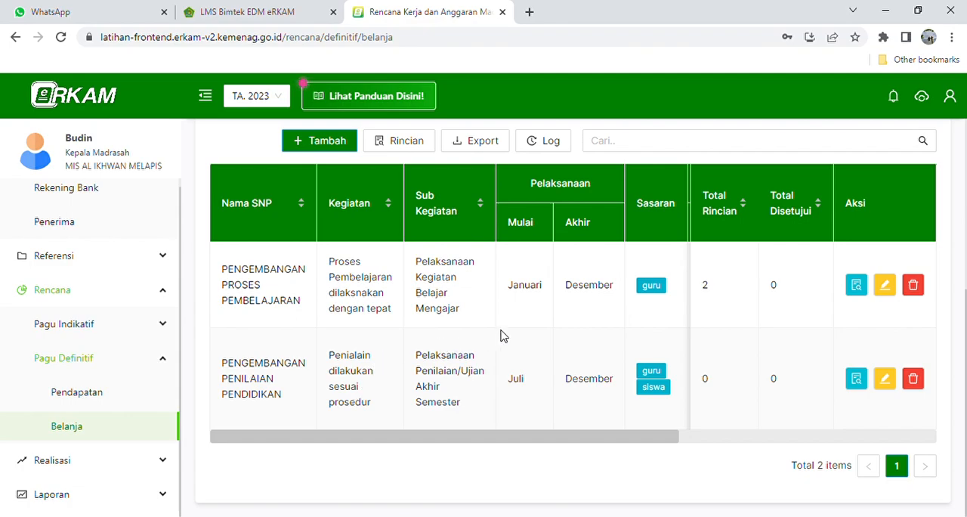
- Switch the account's role to Bendahara Madrasah for MIS AL IKHWAN MELAPIS
left_click(949, 97)
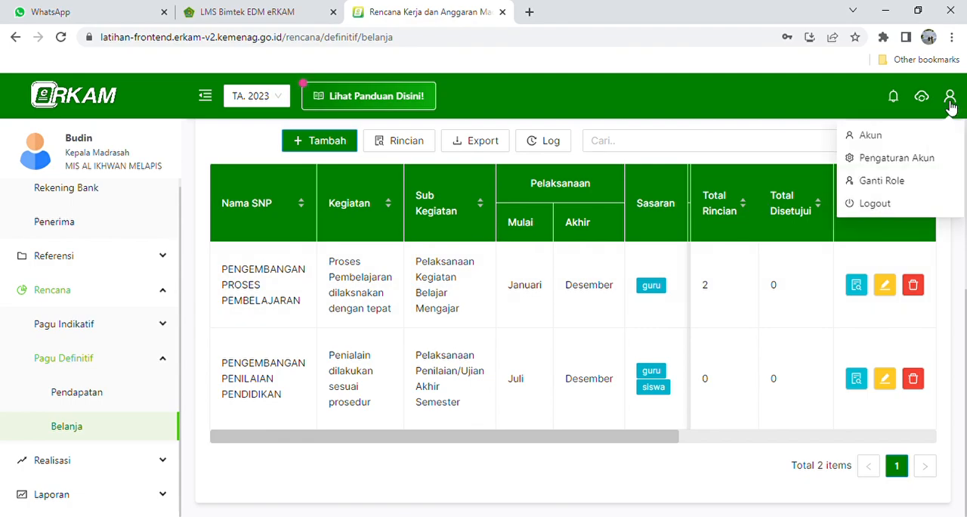
left_click(894, 183)
left_click(642, 346)
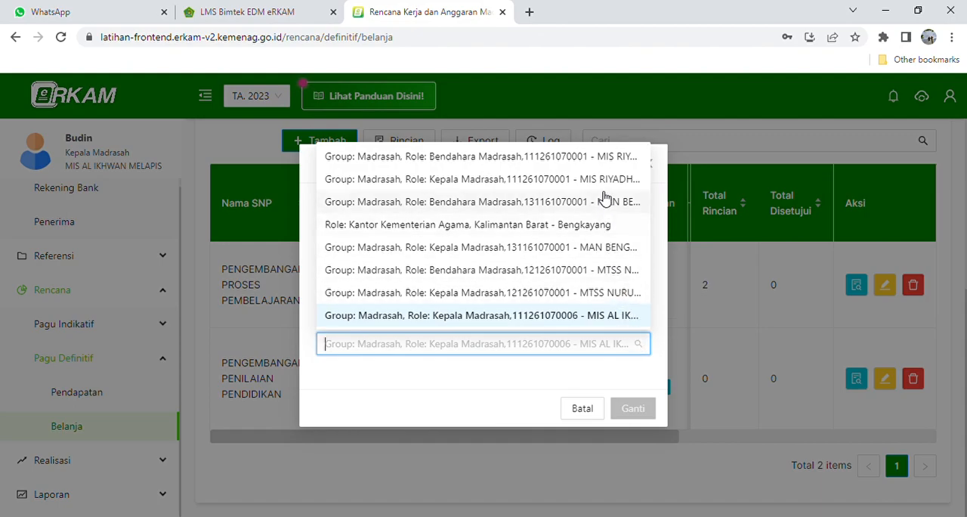
scroll(609, 200, "down", 1)
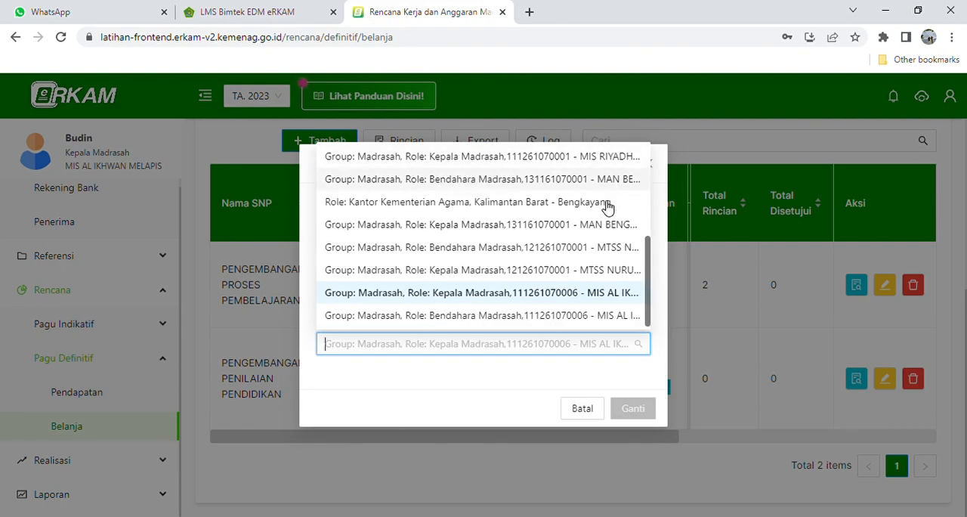
left_click(561, 316)
left_click(630, 409)
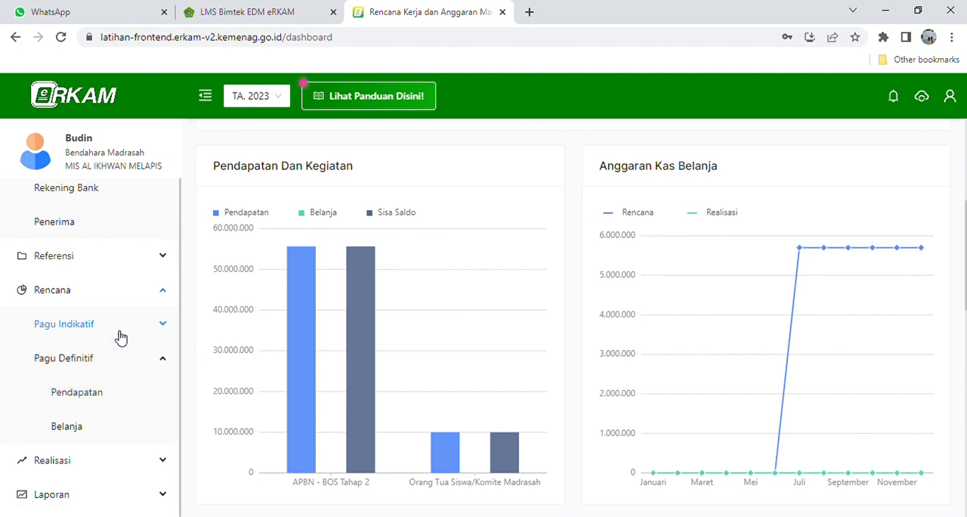
- Review the Pagu Definitif Belanja activities and open the Rincian of the Pelaksanaan Penilaian/Ujian Akhir Semester activity
left_click(82, 429)
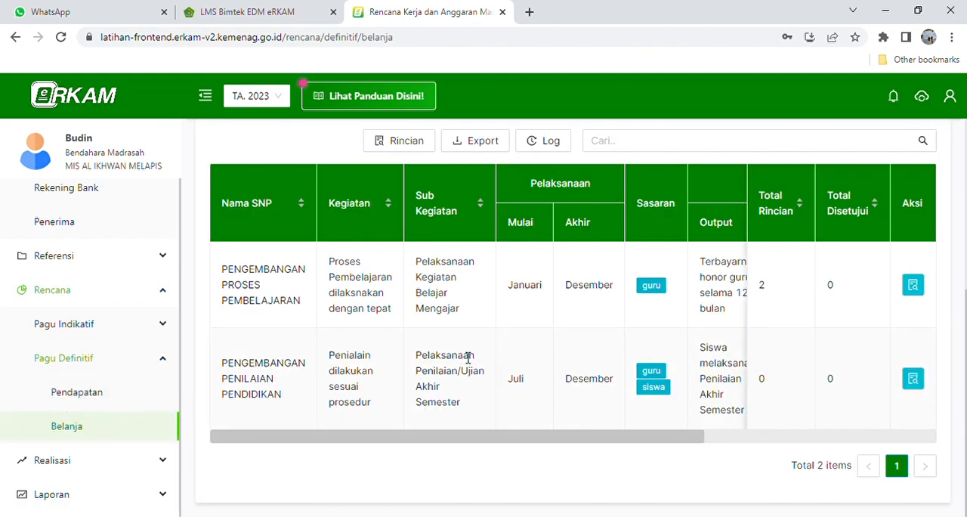
left_click_drag(397, 438, 341, 452)
left_click_drag(438, 441, 621, 441)
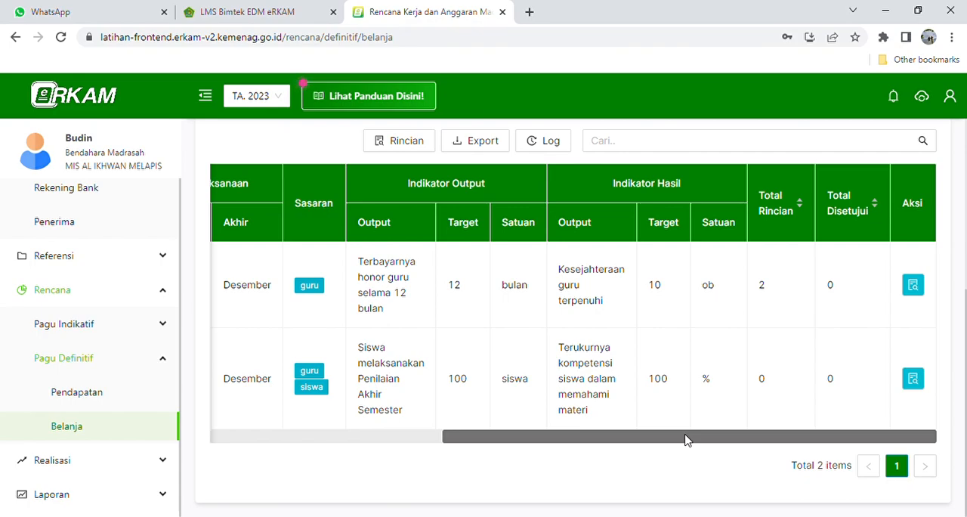
left_click(915, 389)
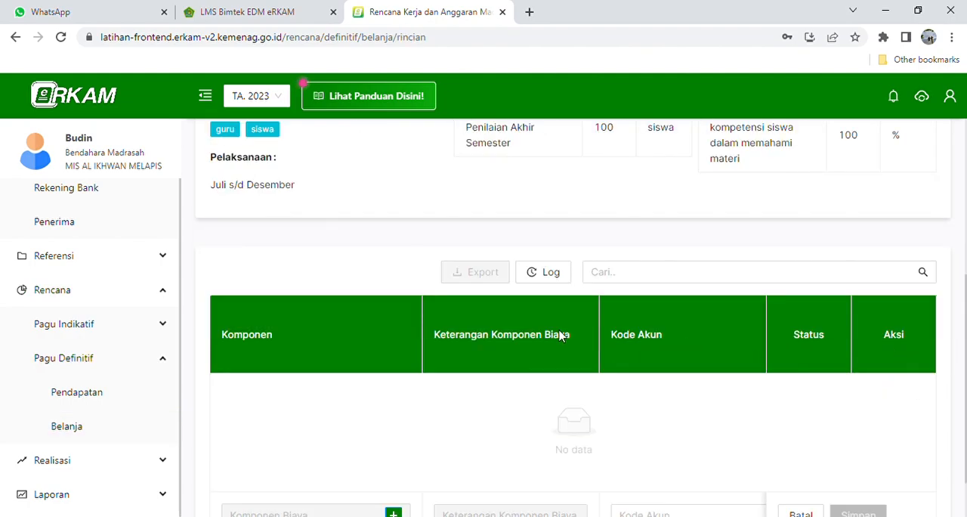
- Start a new cost component for the activity and filter the Komponen Biaya list to category 10.1 - Honor
scroll(507, 344, "down", 1)
scroll(508, 343, "down", 1)
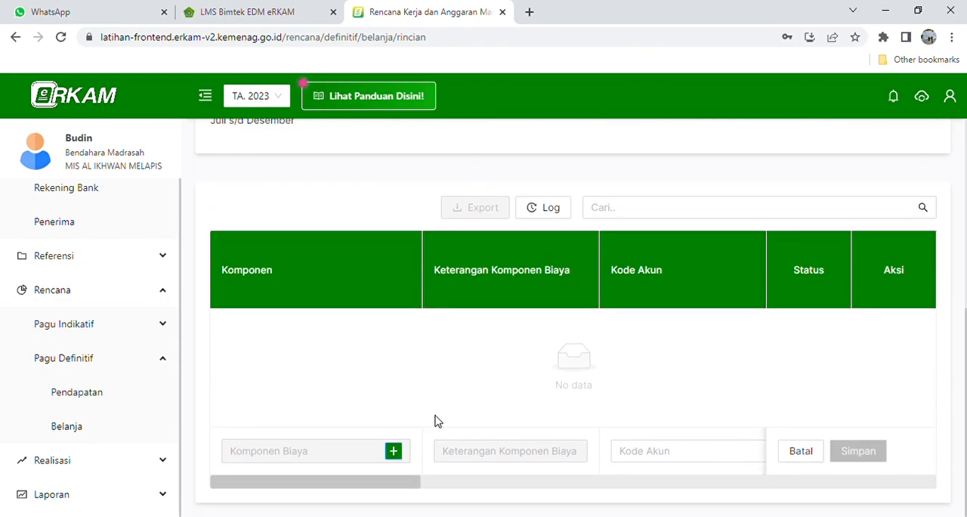
left_click(394, 452)
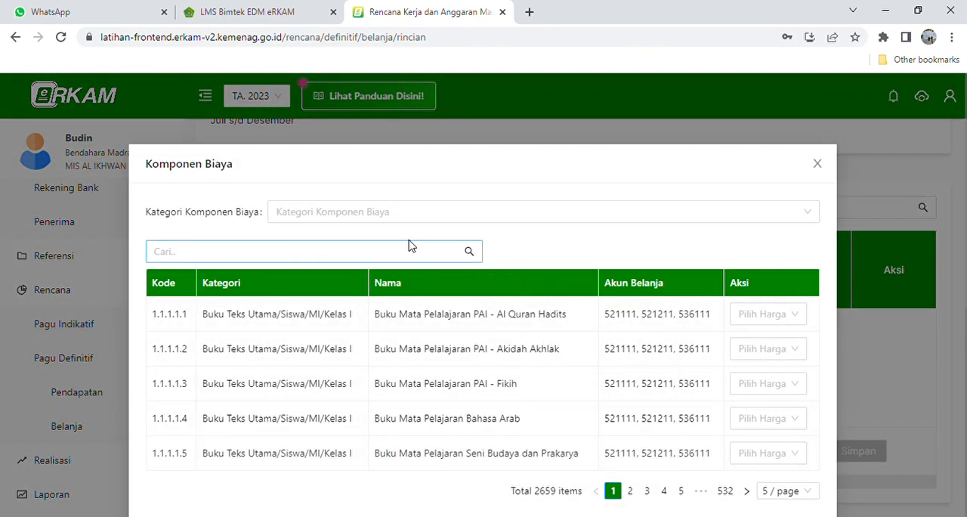
left_click(412, 215)
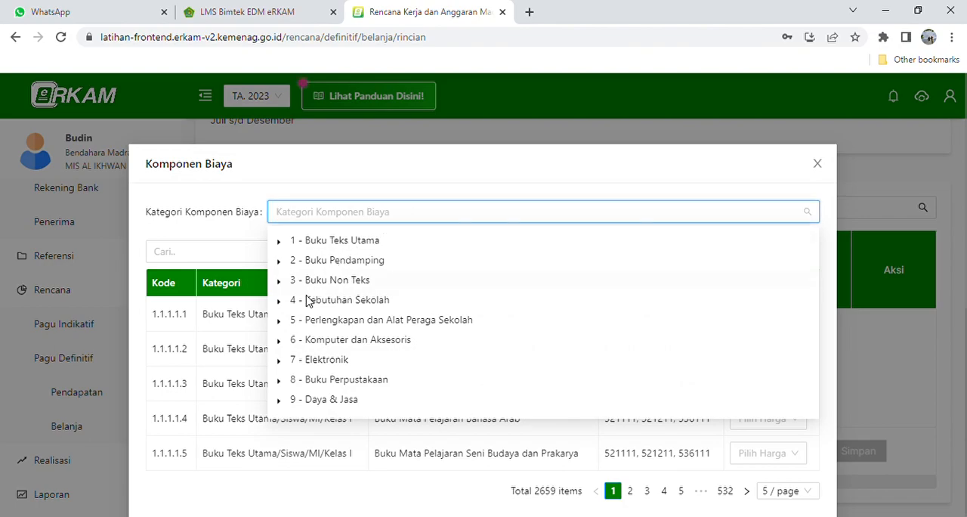
scroll(302, 342, "down", 1)
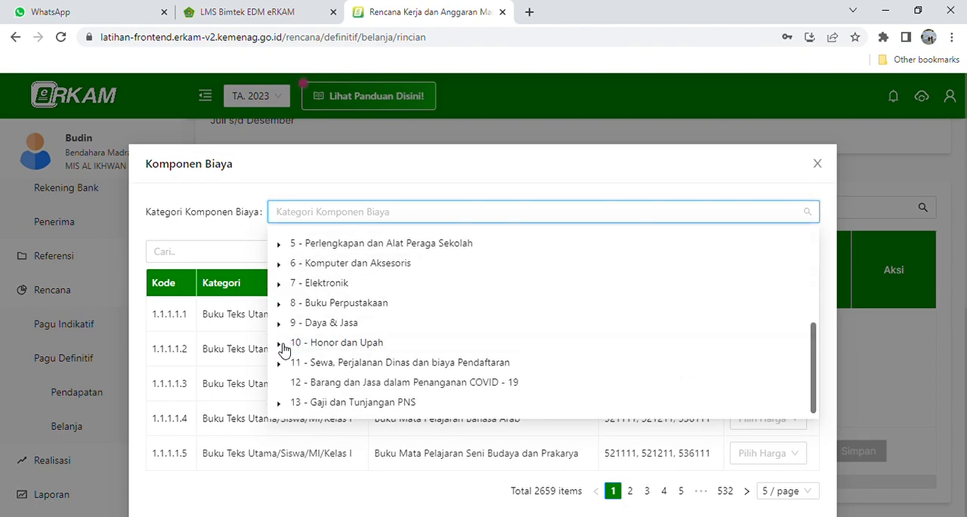
left_click(280, 344)
left_click(338, 364)
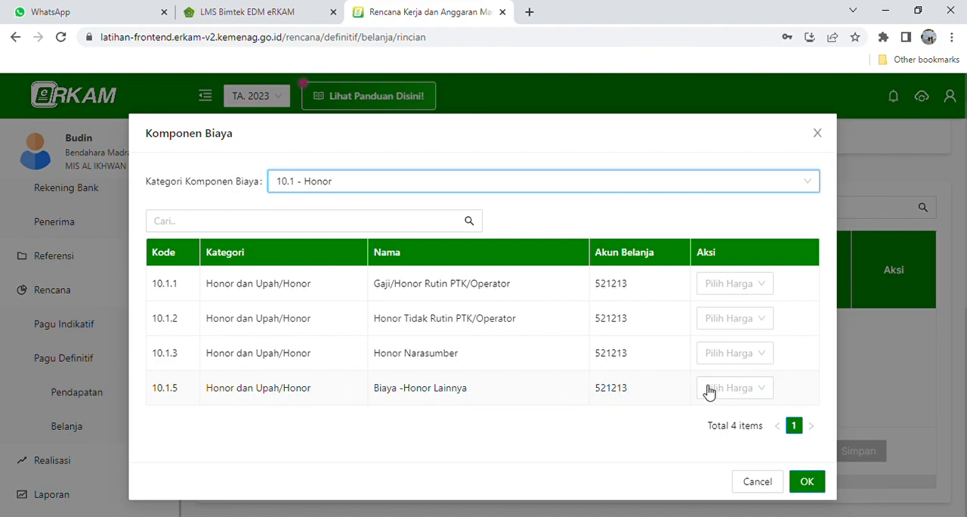
- Choose the Biaya -Honor Lainnya component and save its own unit price of Rp 200,000
left_click(761, 394)
left_click(732, 484)
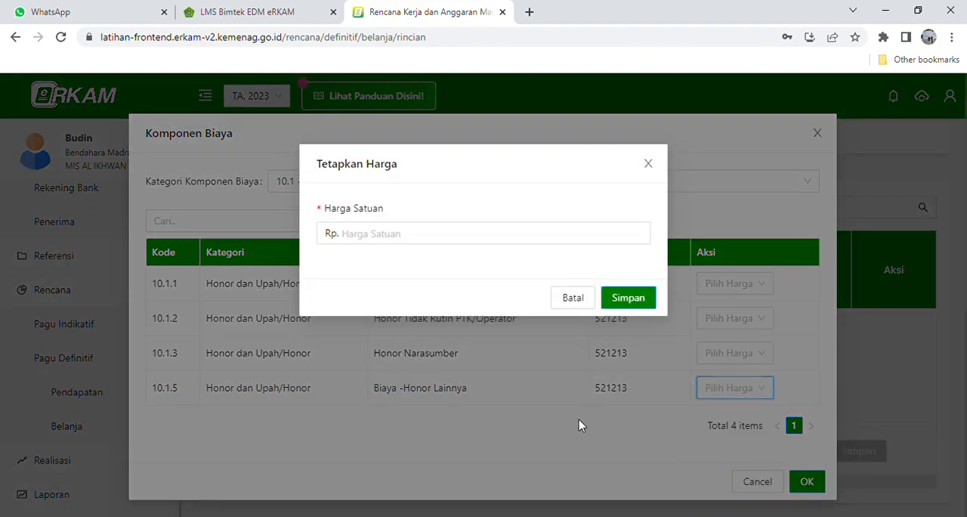
left_click(407, 232)
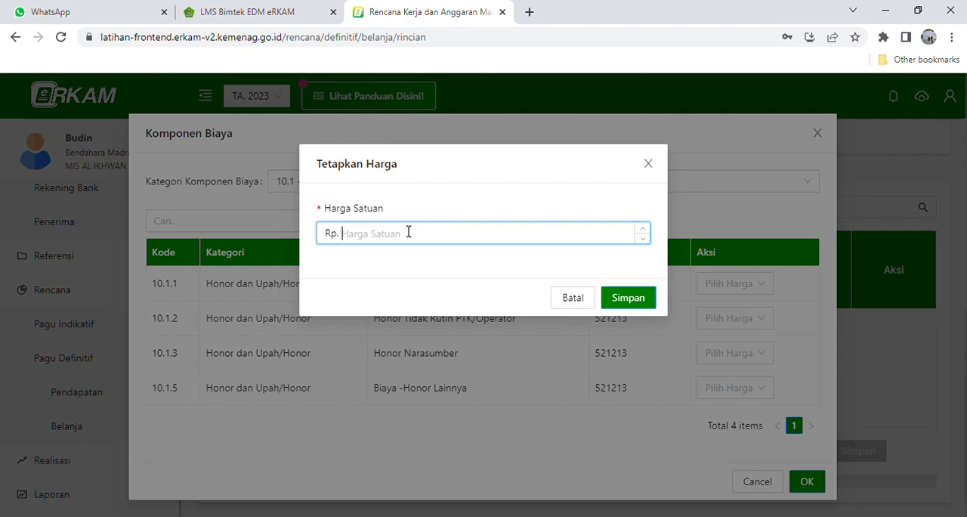
type("2000000")
key("BackSpace")
left_click(626, 298)
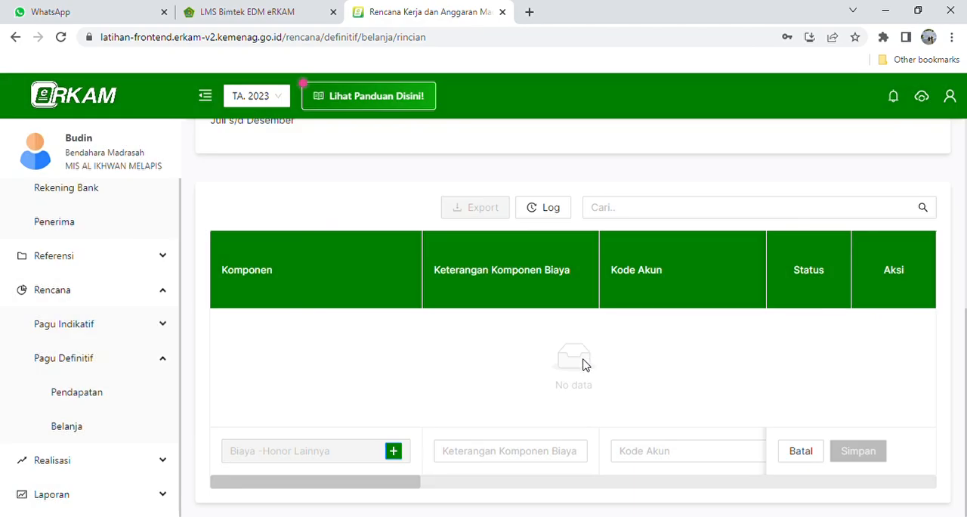
- Describe the cost component as "Honor Panitia PAS" and assign account code 521213-Belanja Honor Output
left_click_drag(372, 485, 392, 484)
left_click(401, 454)
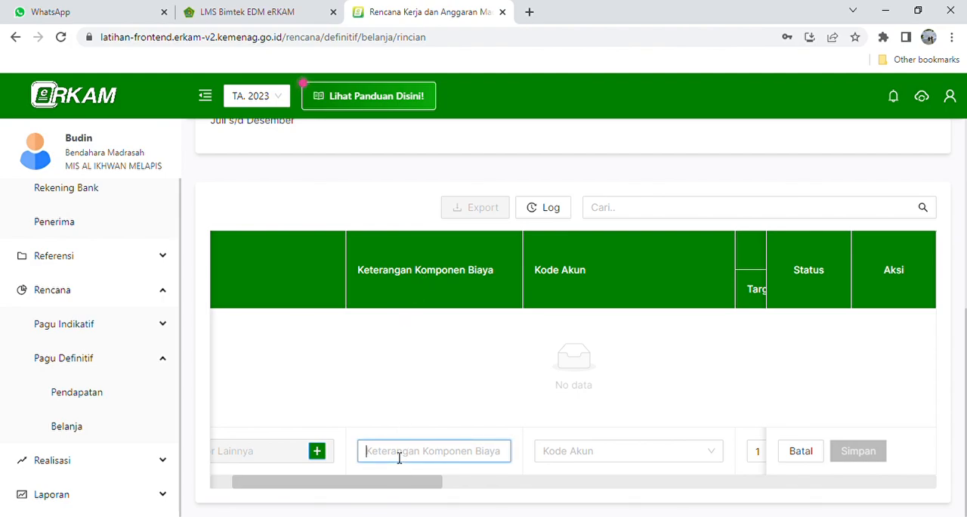
type("Honor Panitia PAS")
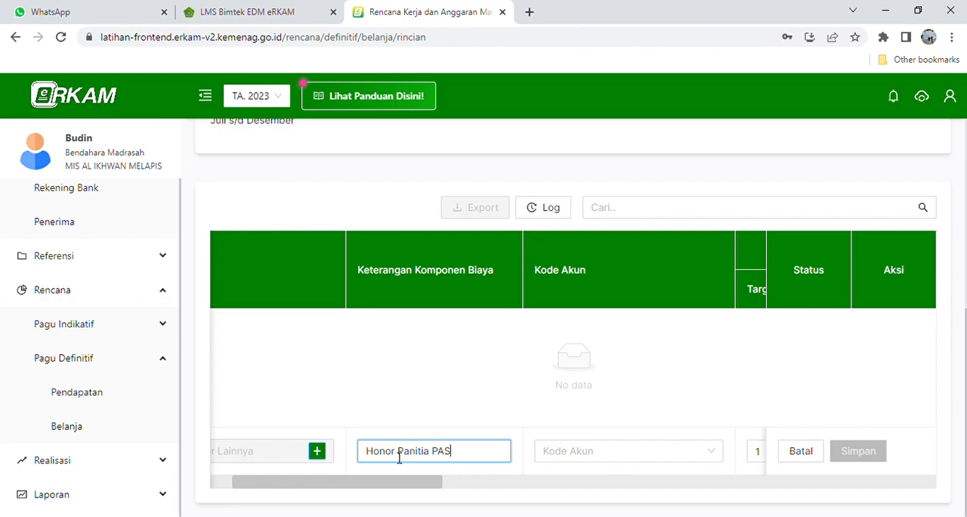
left_click_drag(391, 483, 459, 487)
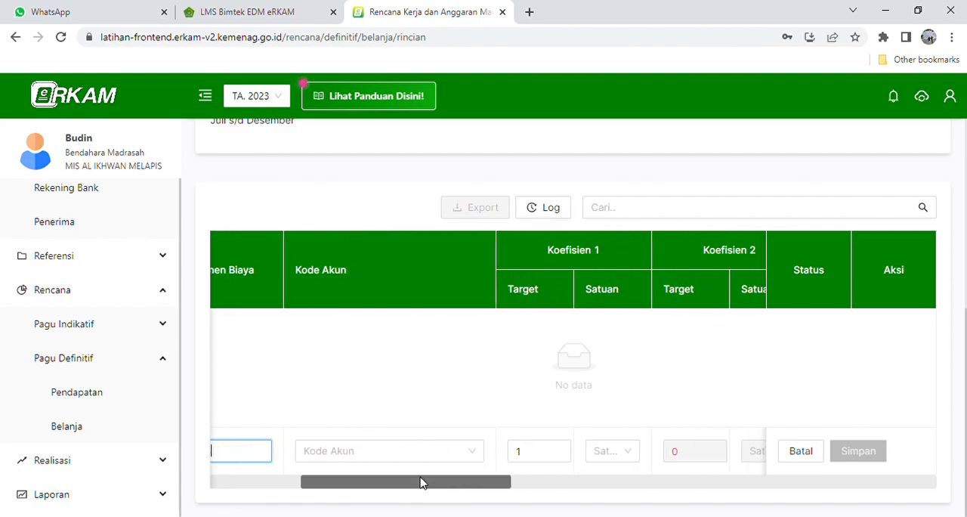
left_click(373, 457)
left_click(375, 482)
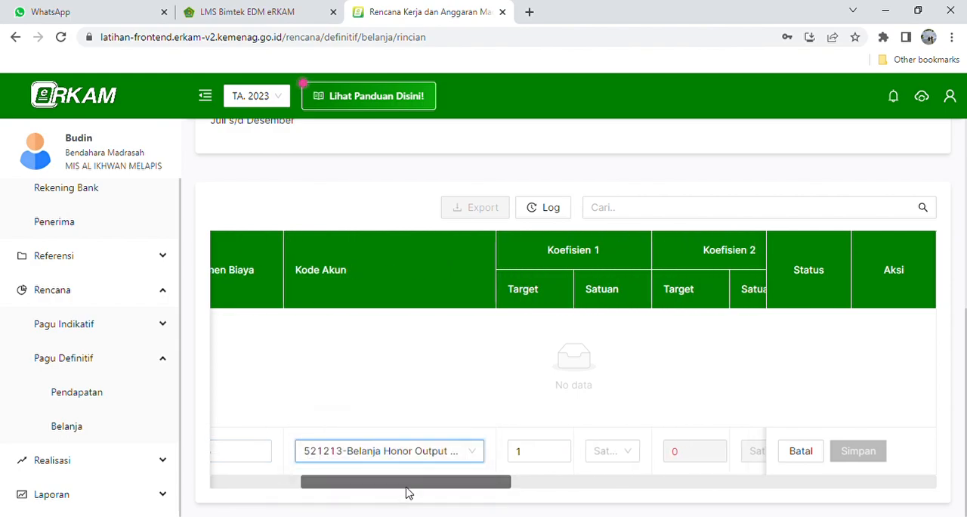
- Set the Koefisien 1 target to 5 with the unit OK
left_click_drag(459, 492, 494, 491)
left_click(452, 460)
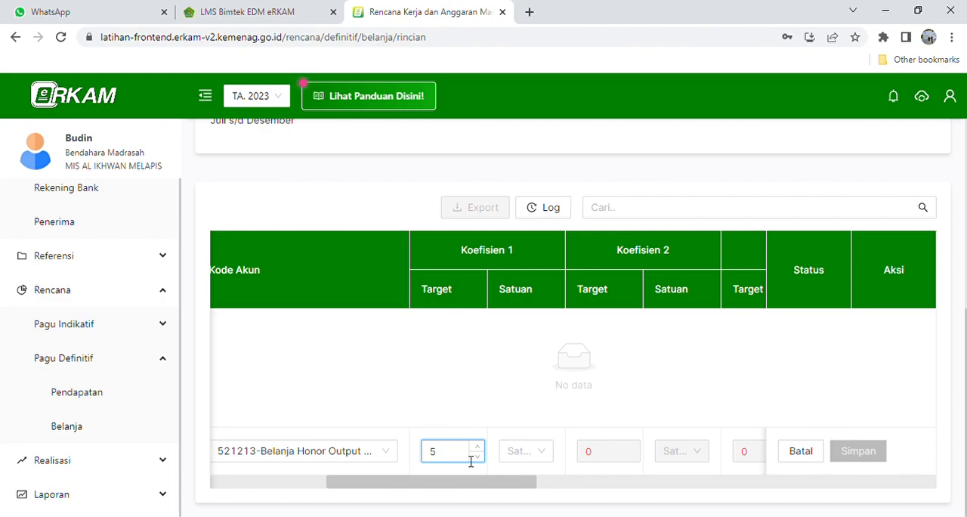
type("5")
left_click(524, 453)
type("OK")
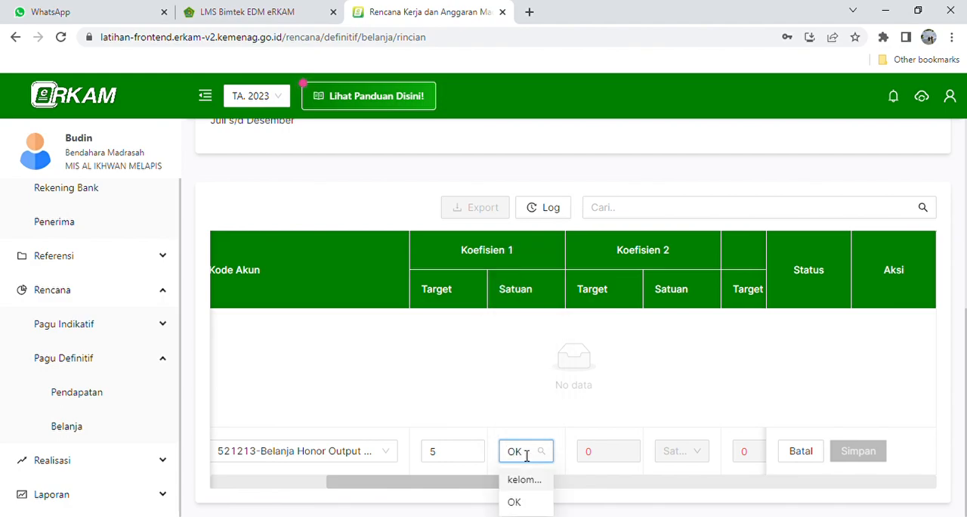
left_click(519, 501)
- Set the Koefisien 2 target to 1 with the unit paket
left_click(611, 457)
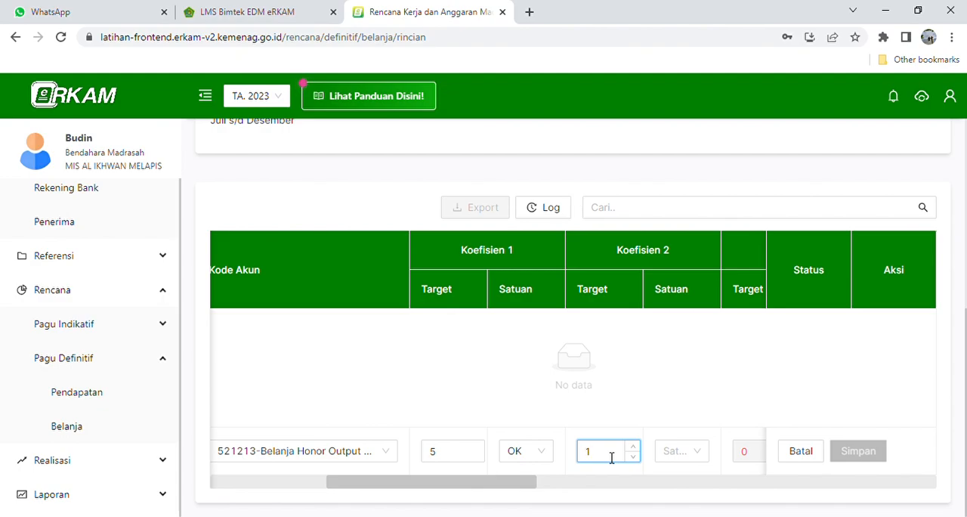
left_click(687, 461)
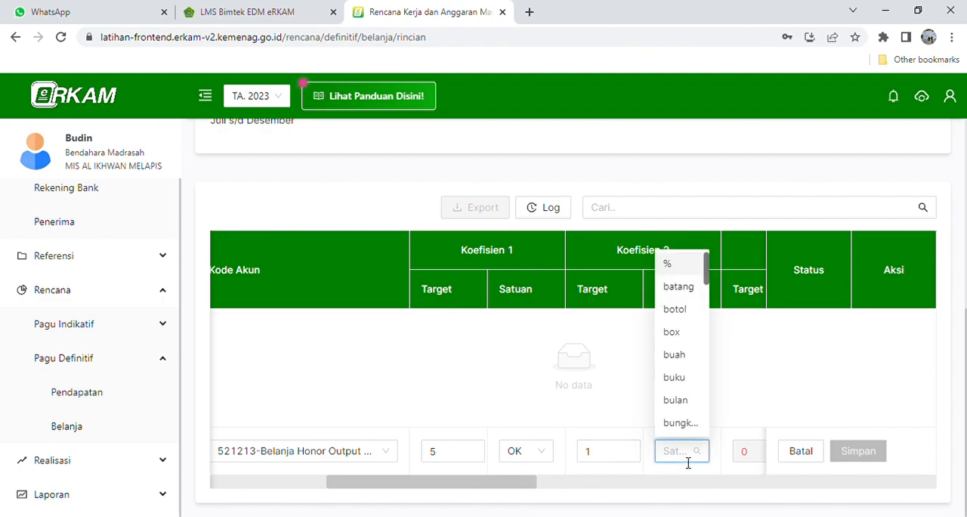
type("Paket")
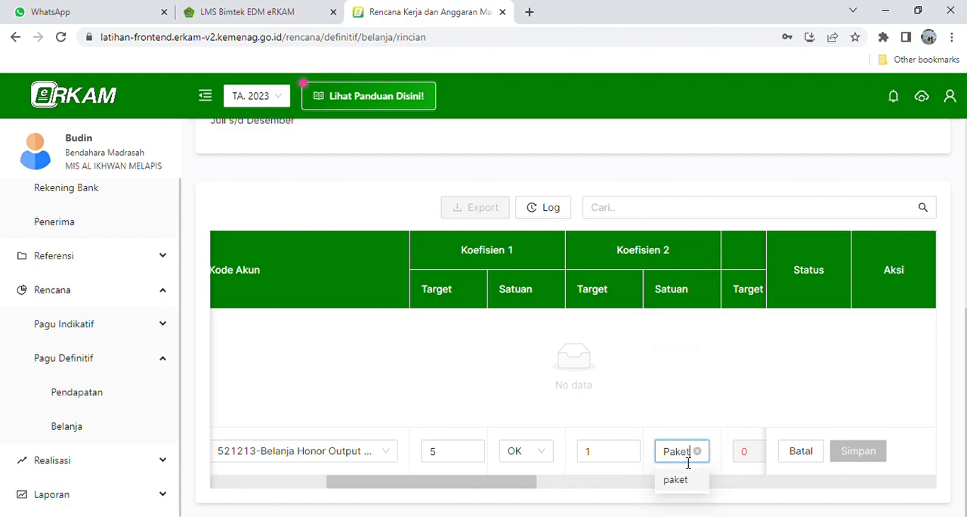
left_click(682, 480)
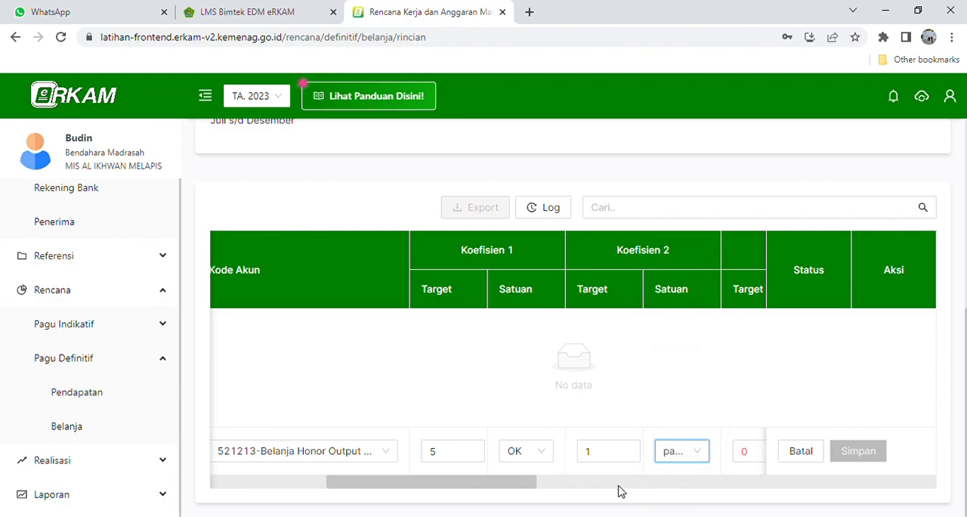
- Set the cost component's PPN to Tidak ada PPN
left_click_drag(520, 492, 700, 492)
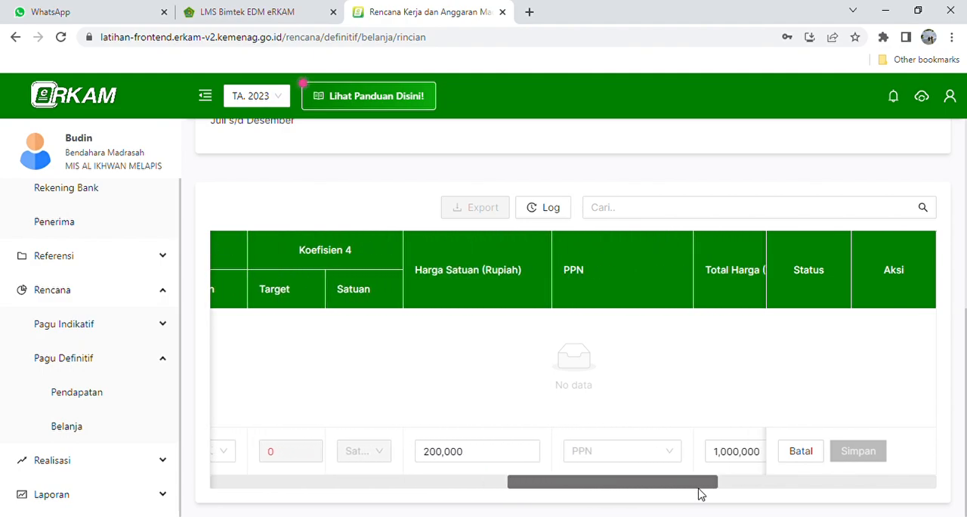
left_click(639, 458)
left_click(610, 377)
left_click_drag(626, 492, 717, 492)
- Add APBN - BOS Tahap 2 as the Sumber Dana with an allocated quantity of 5 and save it
left_click(686, 453)
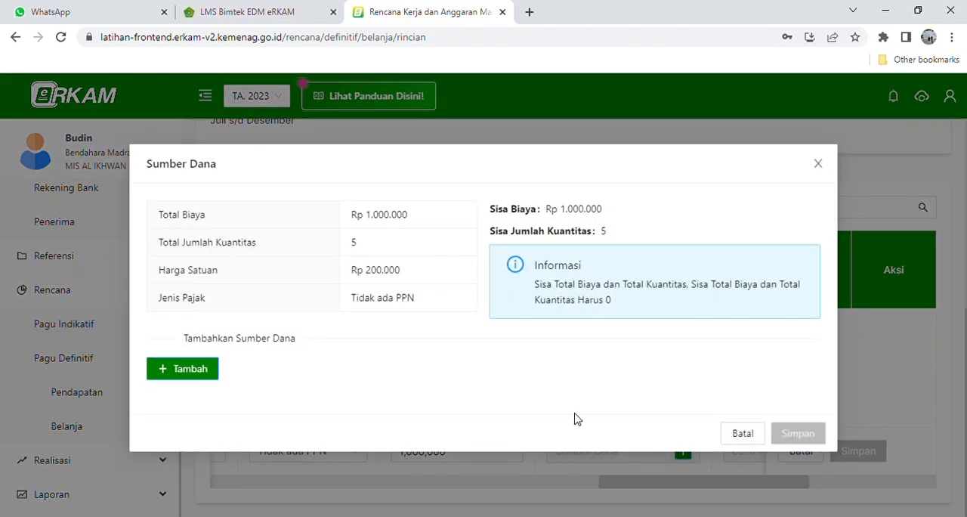
left_click(189, 368)
left_click(253, 393)
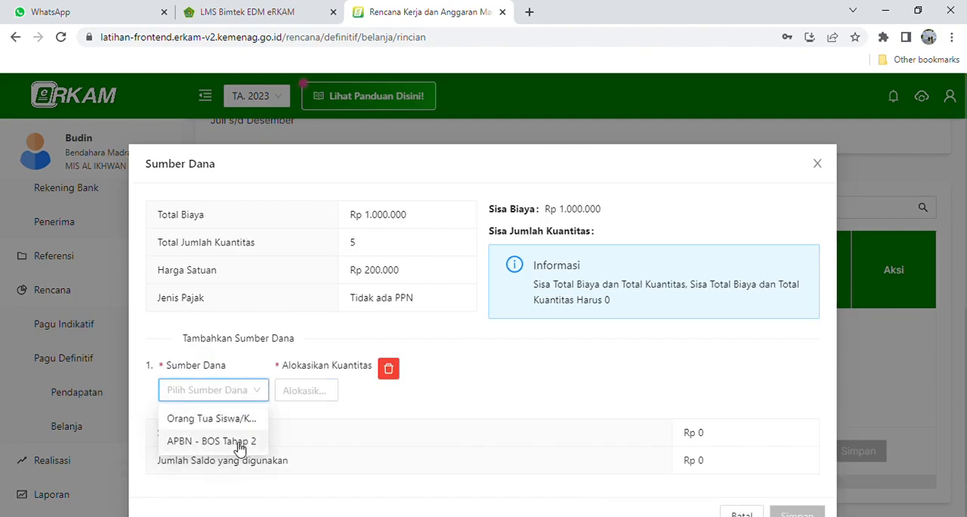
left_click(239, 446)
left_click(315, 398)
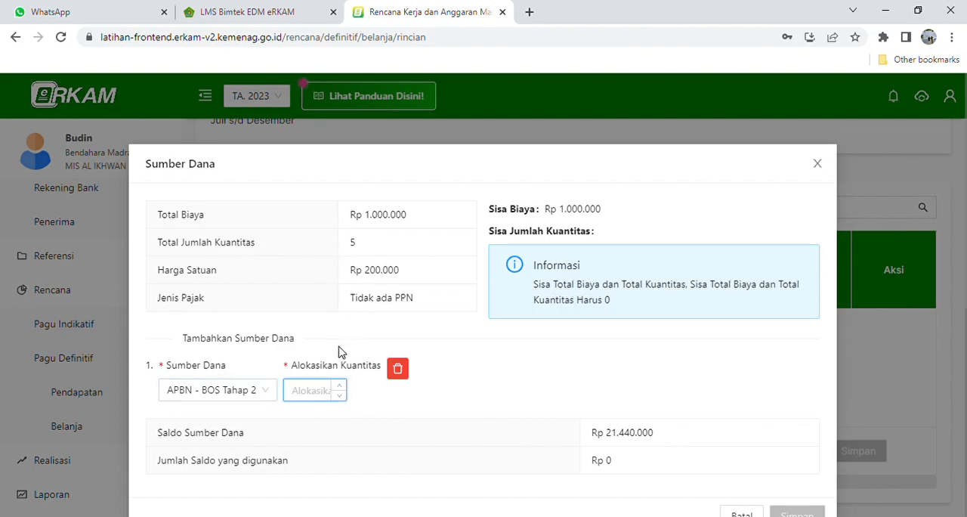
type("5")
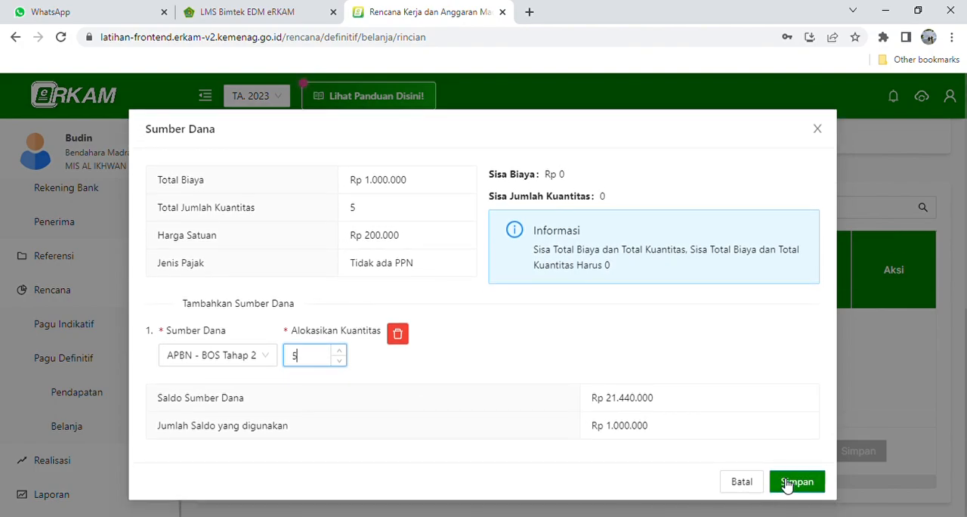
left_click(794, 483)
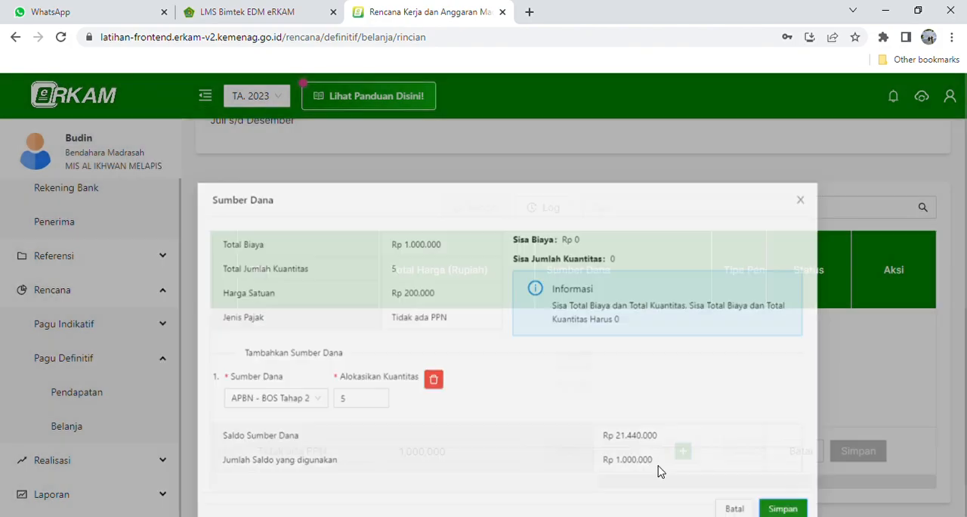
- Allocate 5 to November in the monthly cash budget (AKB) and save the Honor Panitia PAS cost row
left_click_drag(636, 488, 697, 492)
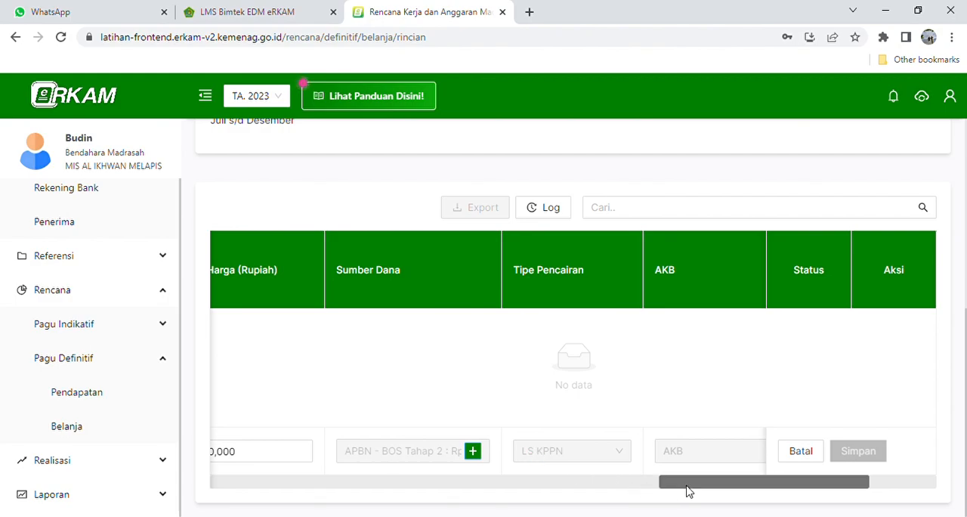
left_click_drag(688, 487, 728, 486)
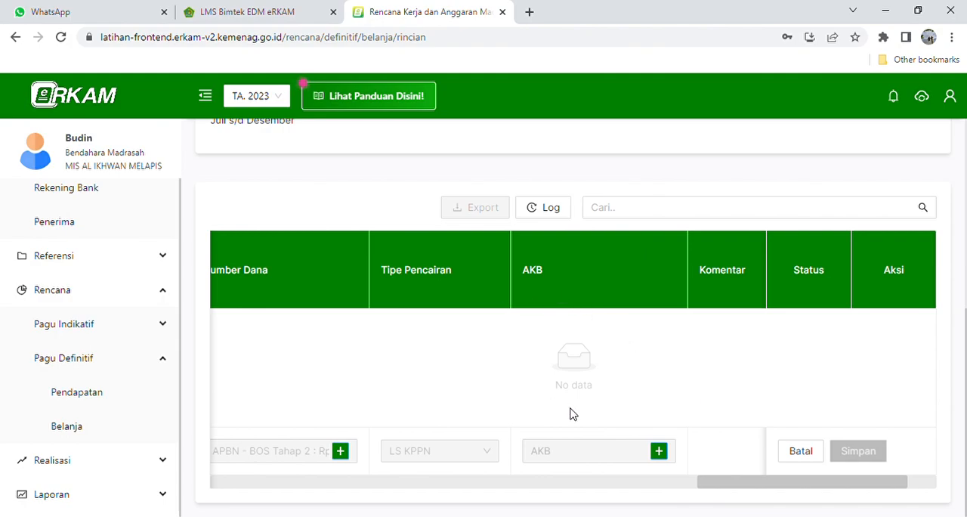
left_click(662, 452)
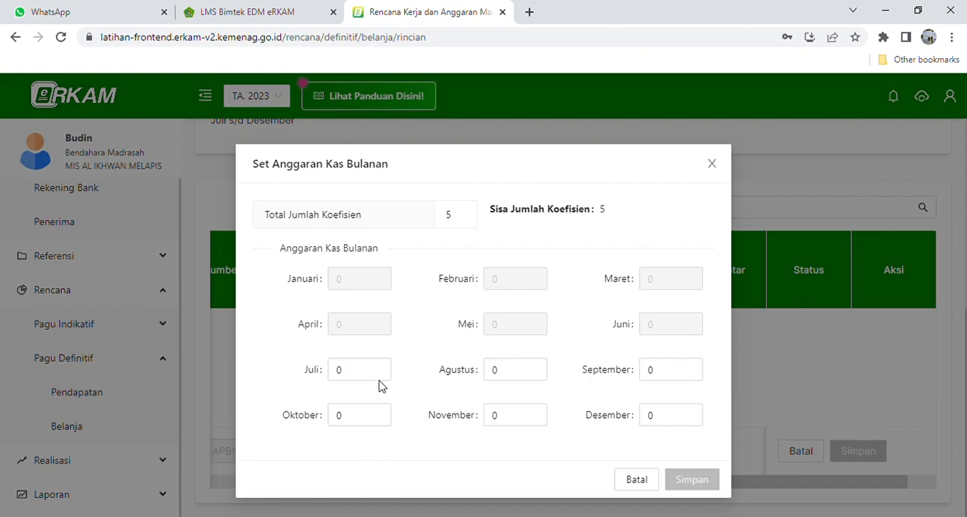
left_click(525, 418)
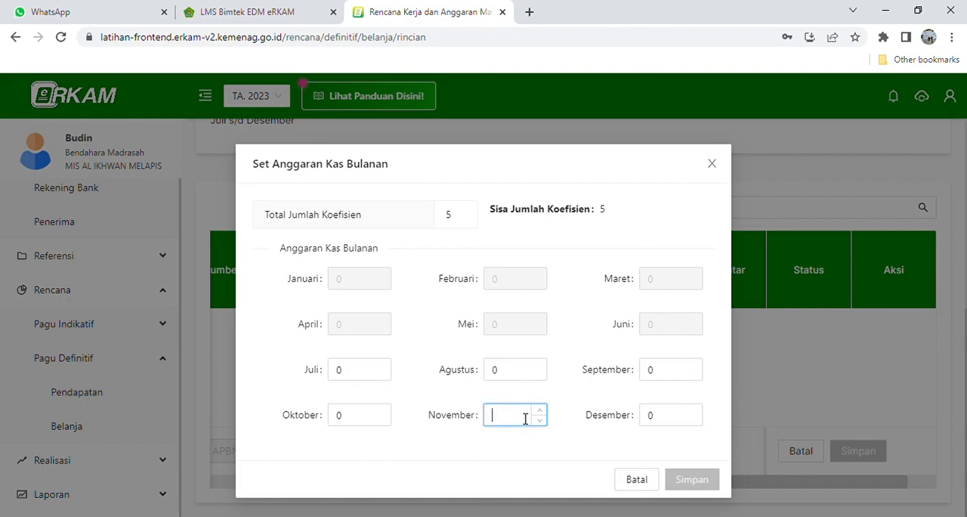
type("5")
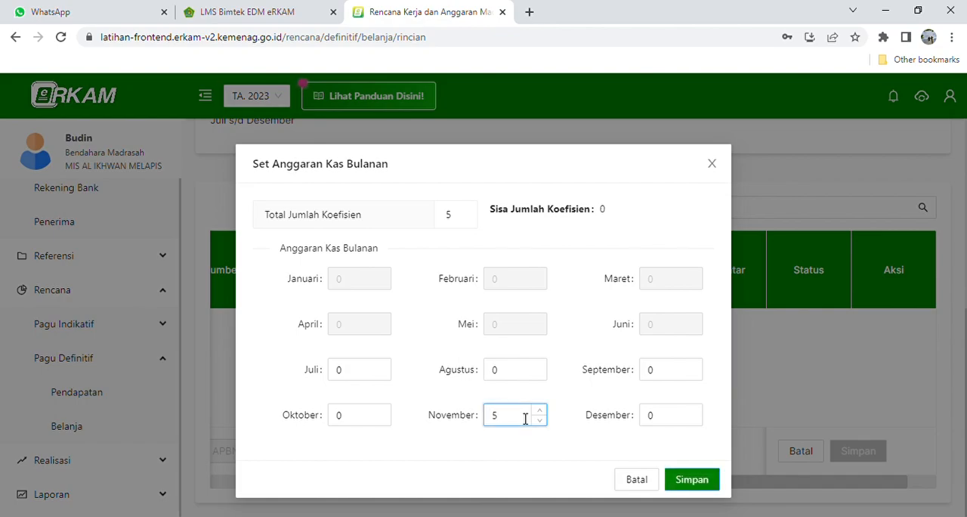
left_click(693, 483)
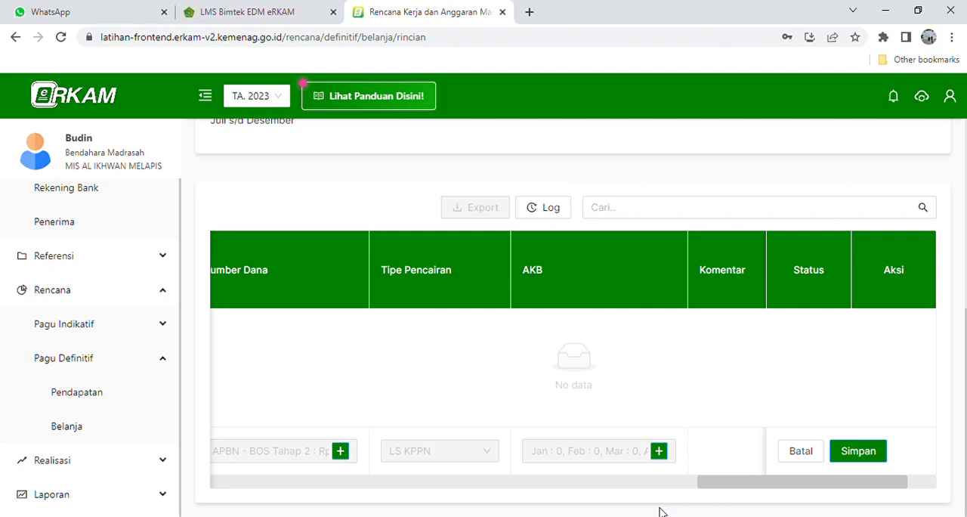
left_click_drag(750, 488, 820, 483)
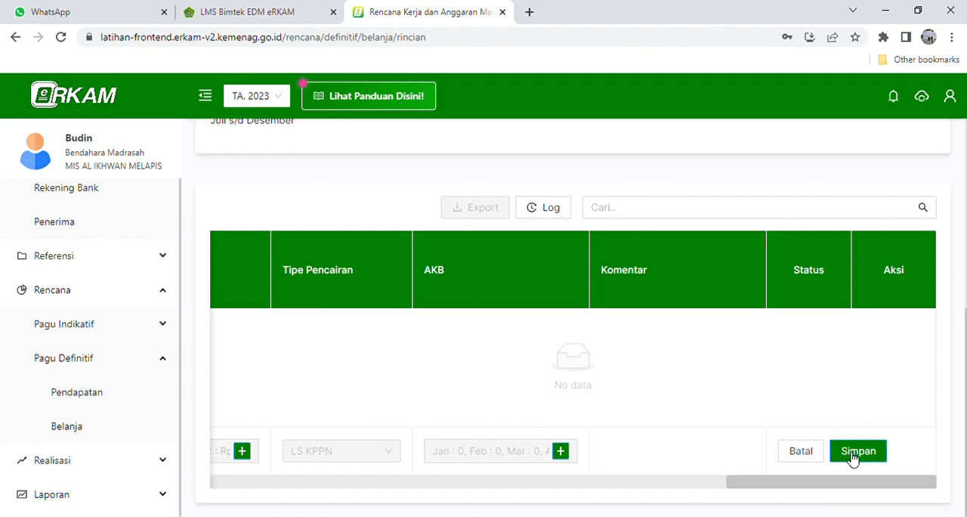
left_click(857, 451)
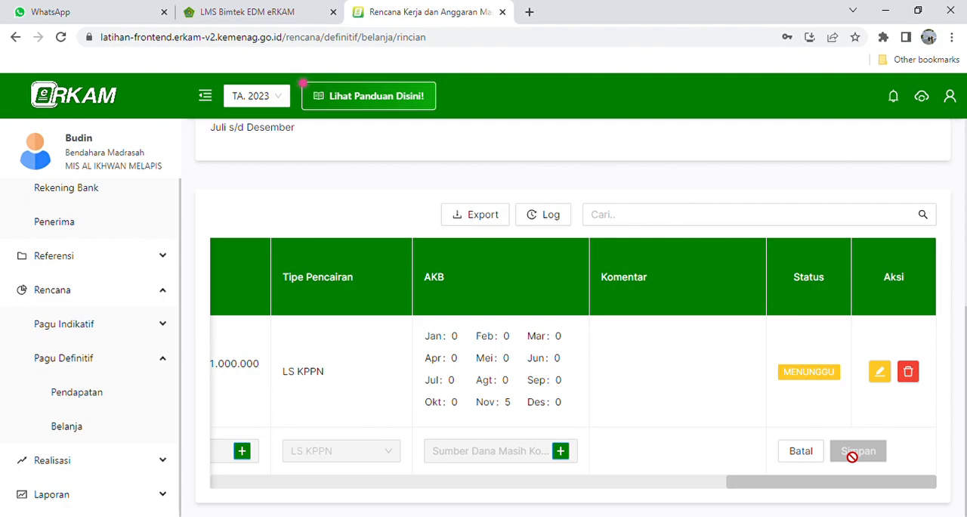
- Reopen the cost details of the Pelaksanaan Penilaian/Ujian Akhir Semester activity from the definitive-budget expenditure list
left_click(113, 435)
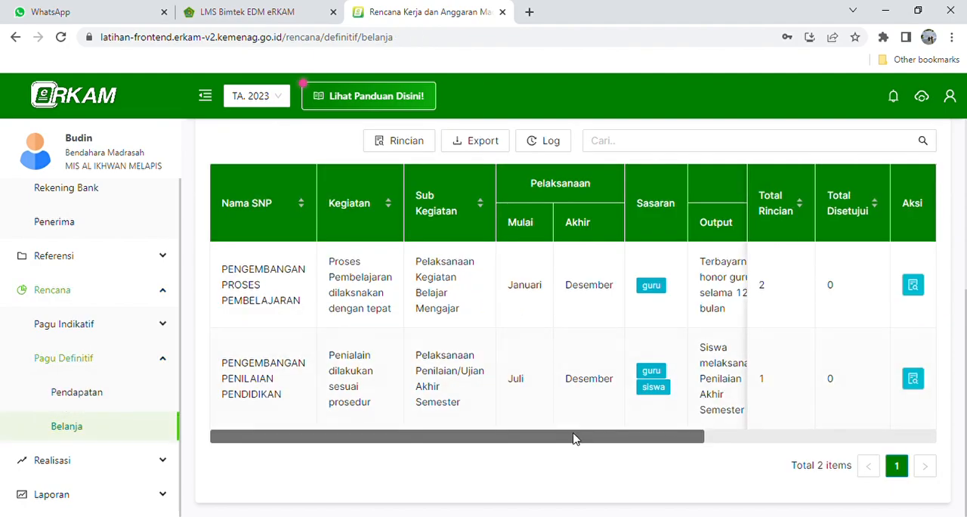
left_click(913, 379)
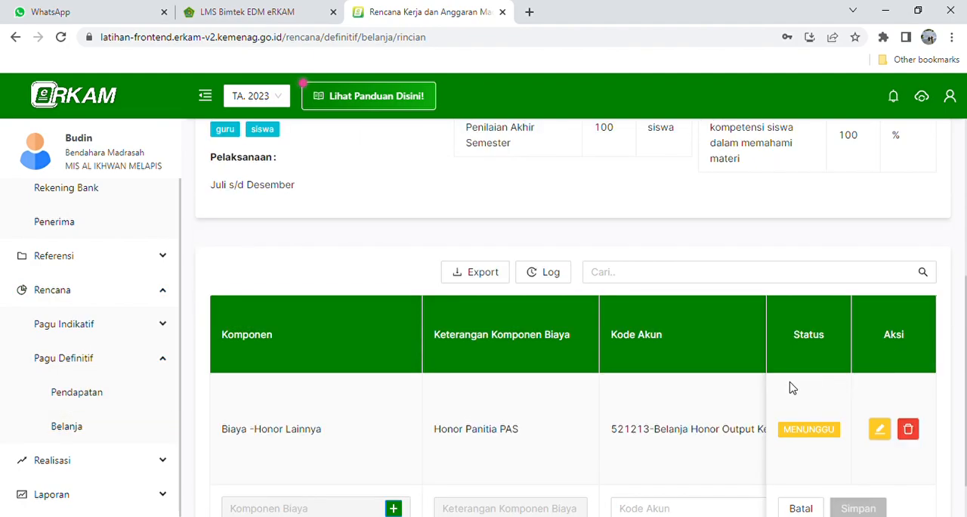
scroll(791, 388, "down", 1)
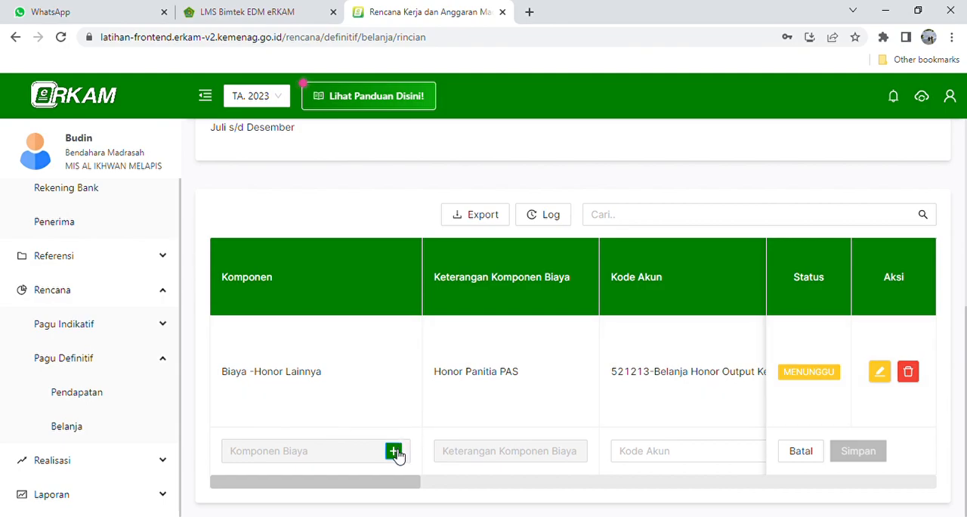
- Start choosing a cost component for the new row and filter the components to category 10.1 - Honor
left_click(393, 452)
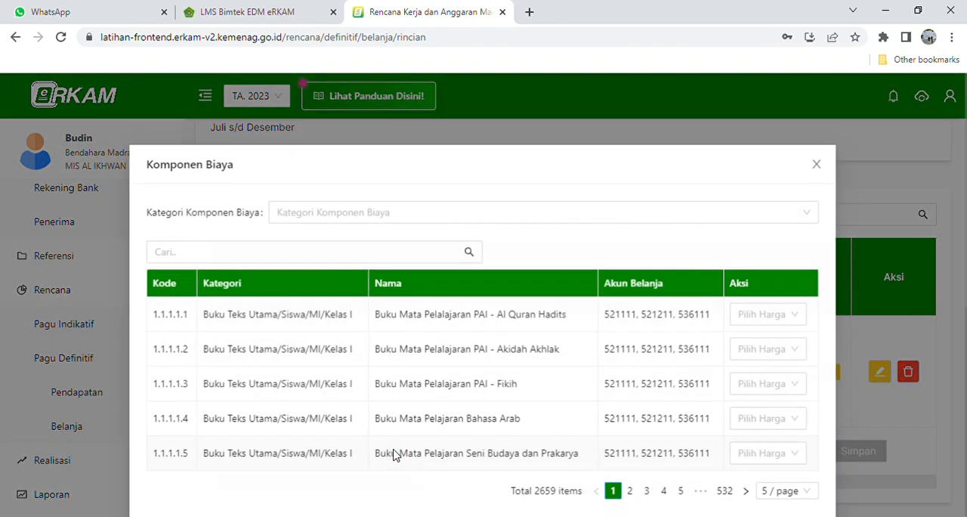
left_click(336, 219)
scroll(301, 348, "down", 2)
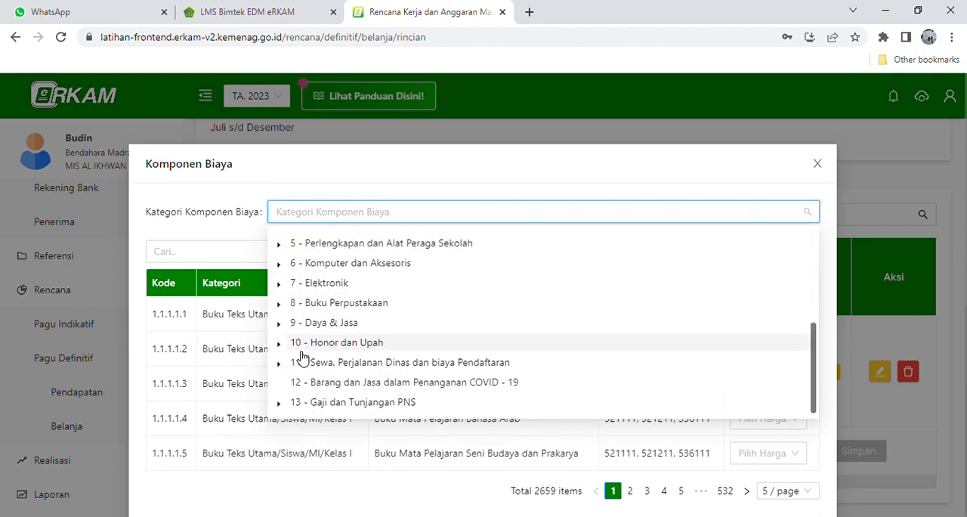
left_click(280, 344)
left_click(363, 362)
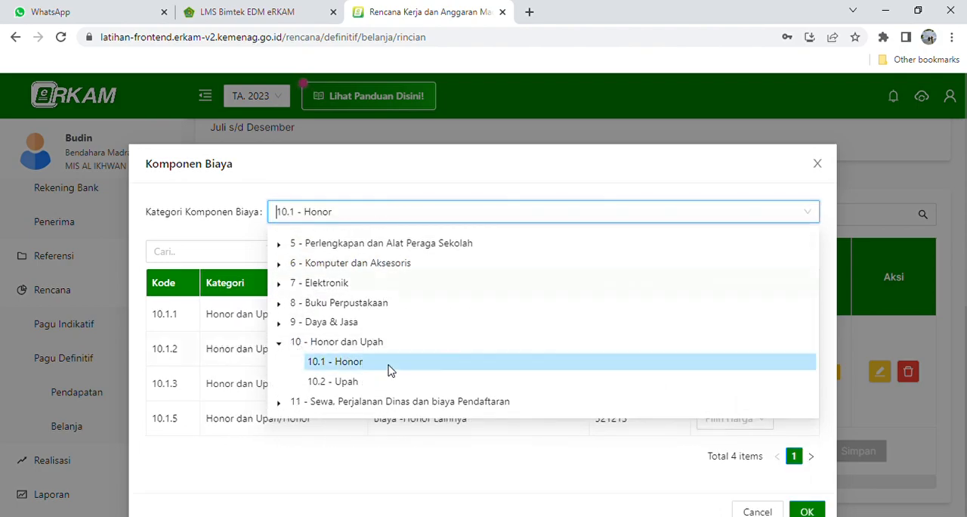
scroll(471, 378, "down", 1)
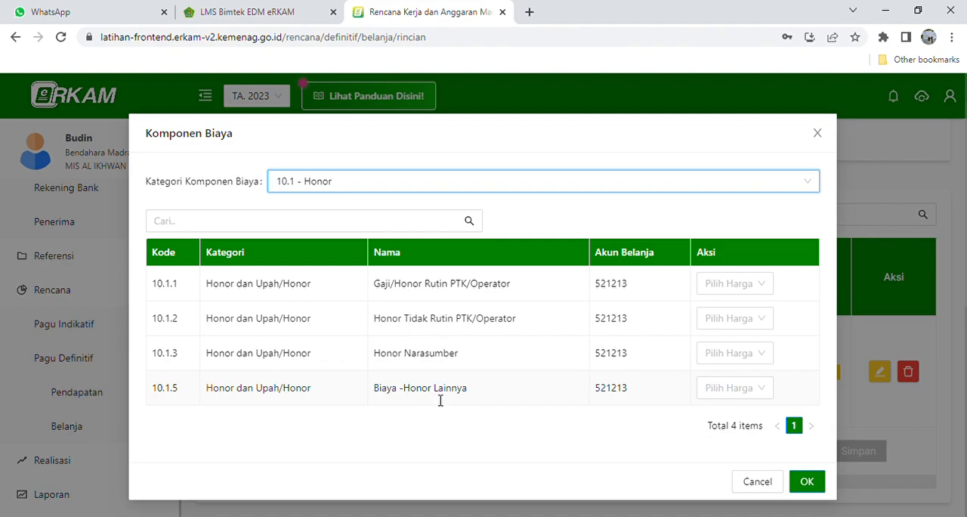
- Choose Biaya -Honor Lainnya with a custom unit price of Rp 200,000 and save it
left_click(771, 391)
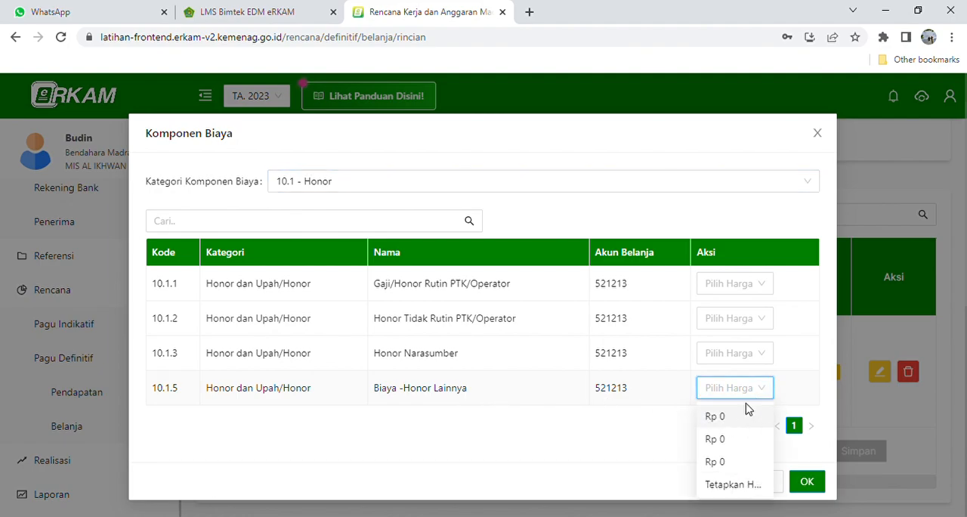
left_click(729, 487)
left_click(381, 238)
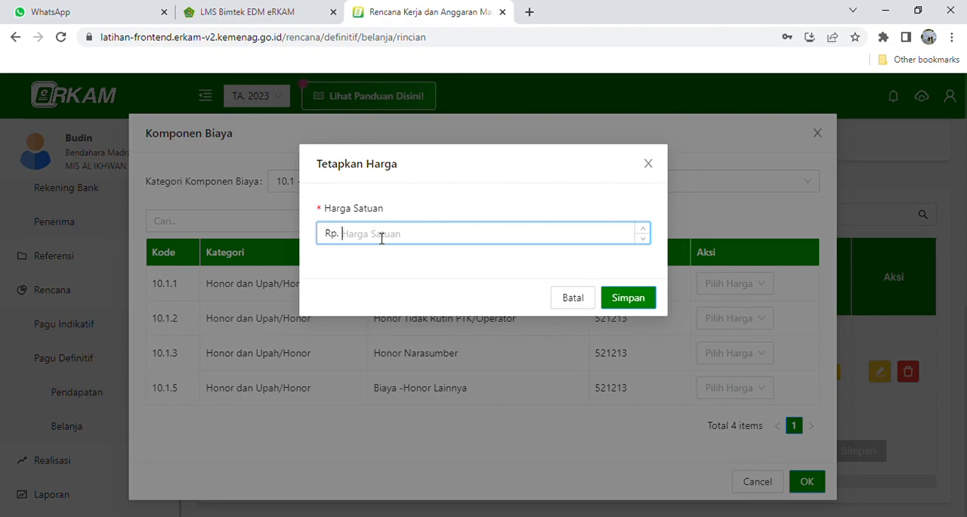
type("200,000")
left_click(645, 302)
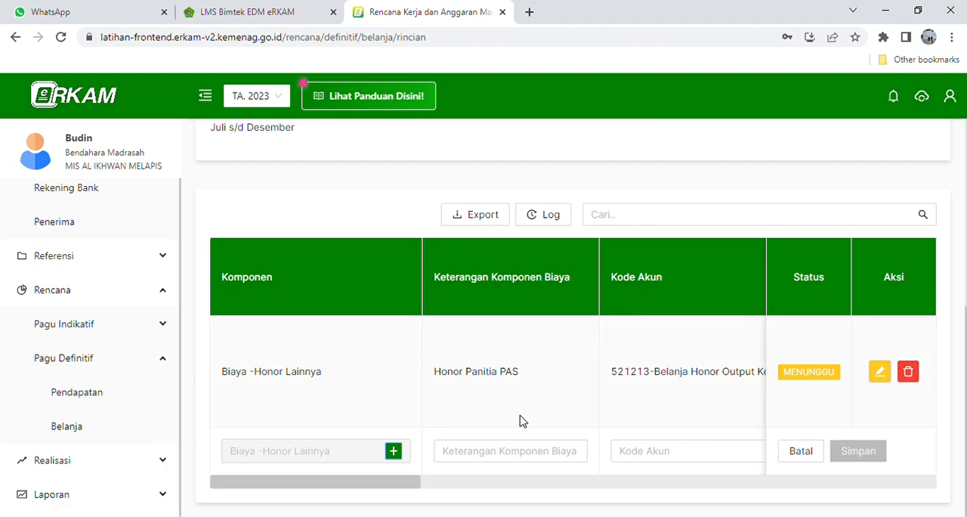
- Enter Honor Pengawas PAS as the new row's cost component description
left_click_drag(378, 483, 417, 489)
left_click(361, 459)
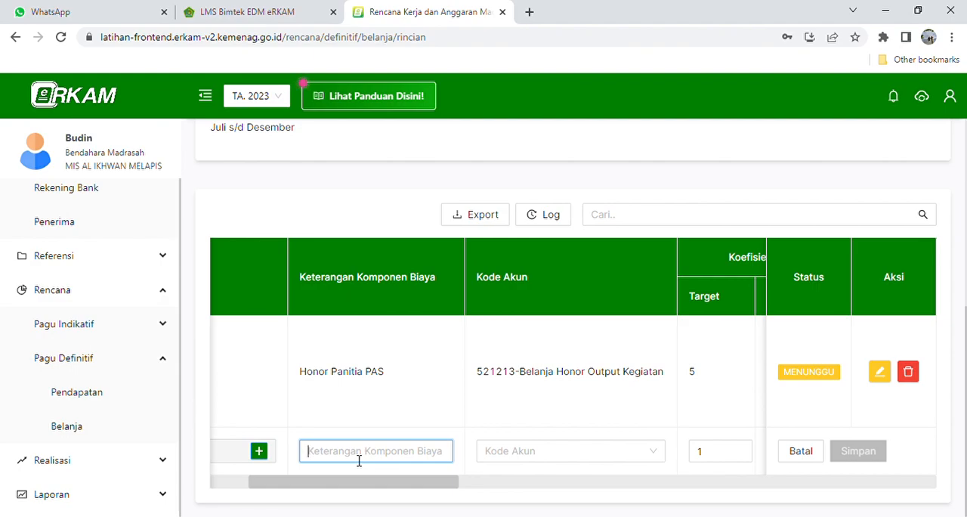
type("Honor Pengawas PAS")
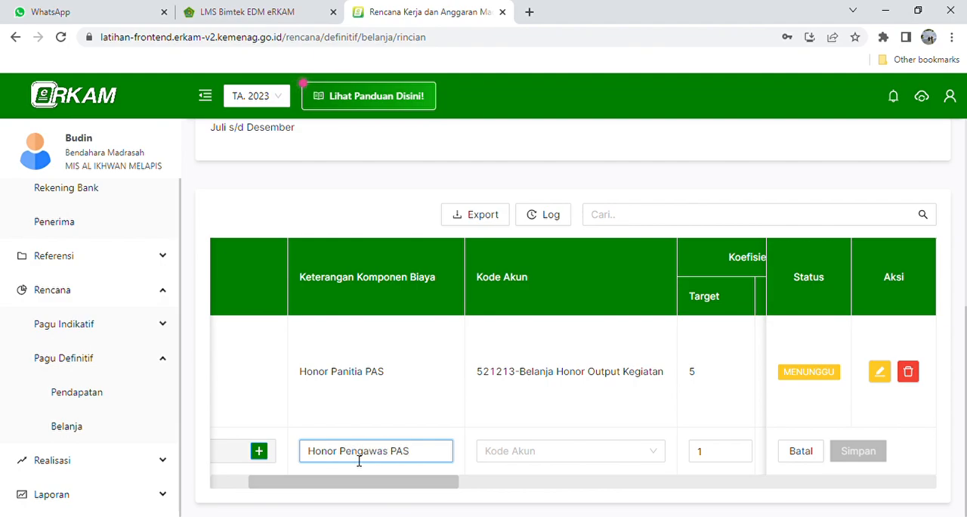
- Set the Koefisien 1 target to 8 with the unit OK
left_click_drag(373, 490, 446, 491)
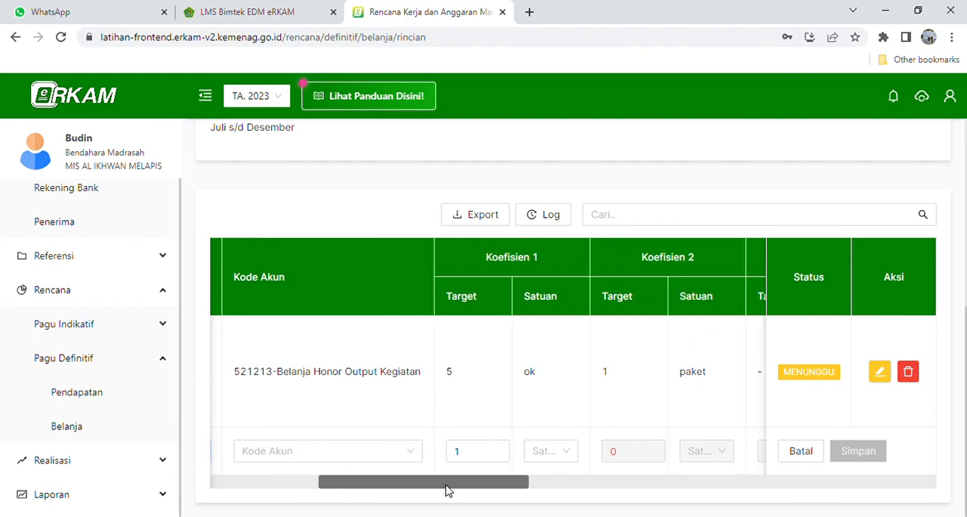
left_click(474, 457)
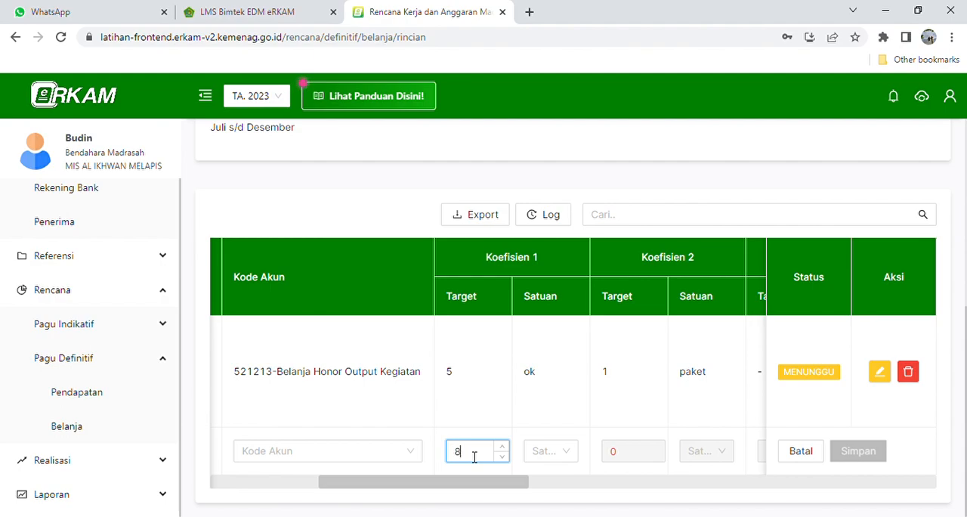
left_click(563, 456)
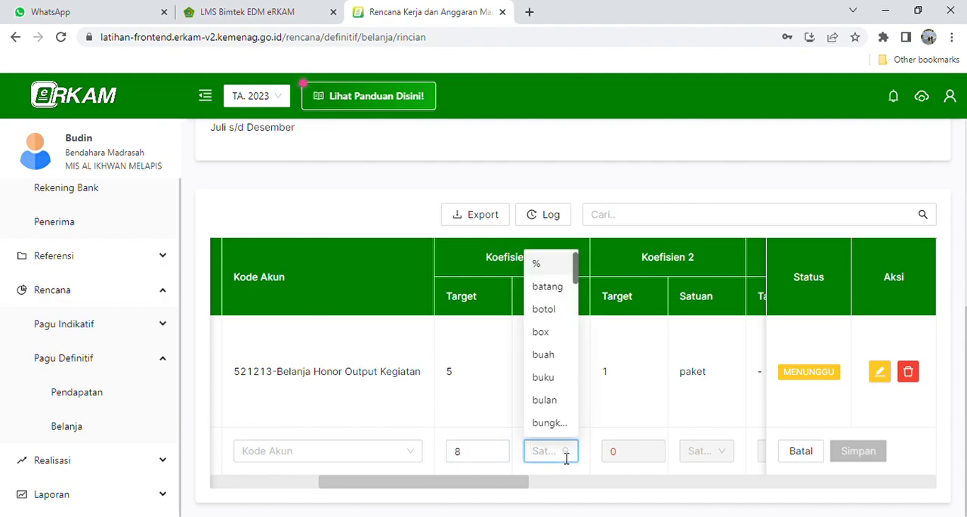
type("PK")
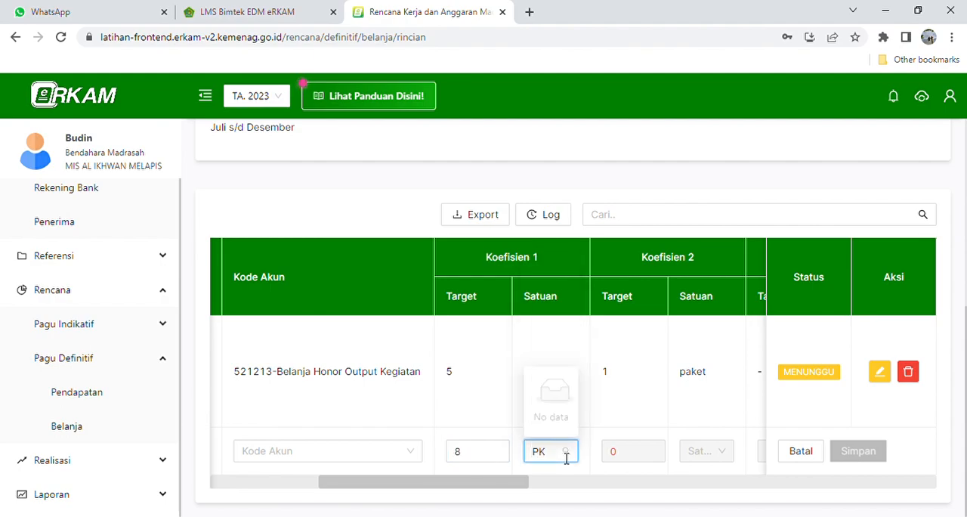
key("BackSpace")
key("BackSpace")
type("OK")
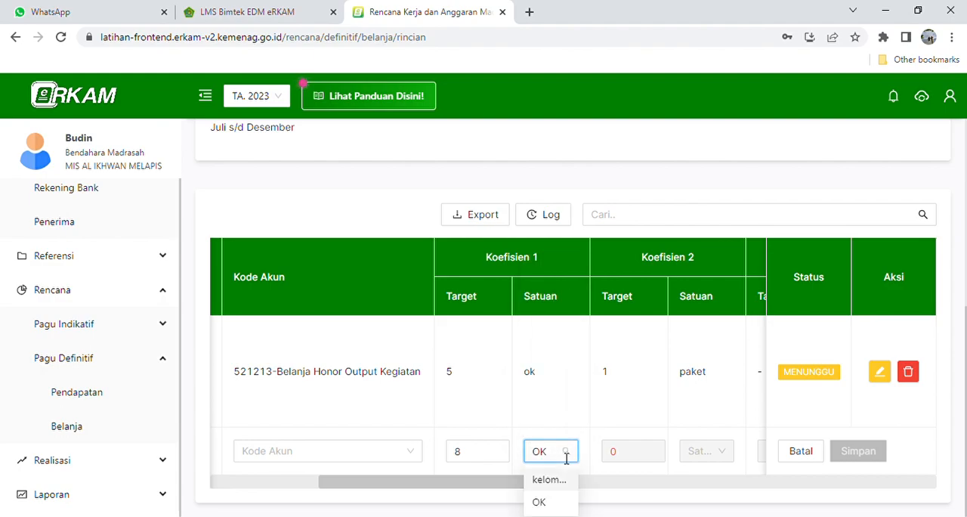
left_click(539, 502)
- Set the Koefisien 2 target to 1 and try to choose paket as its unit
left_click_drag(469, 488, 506, 485)
left_click(513, 453)
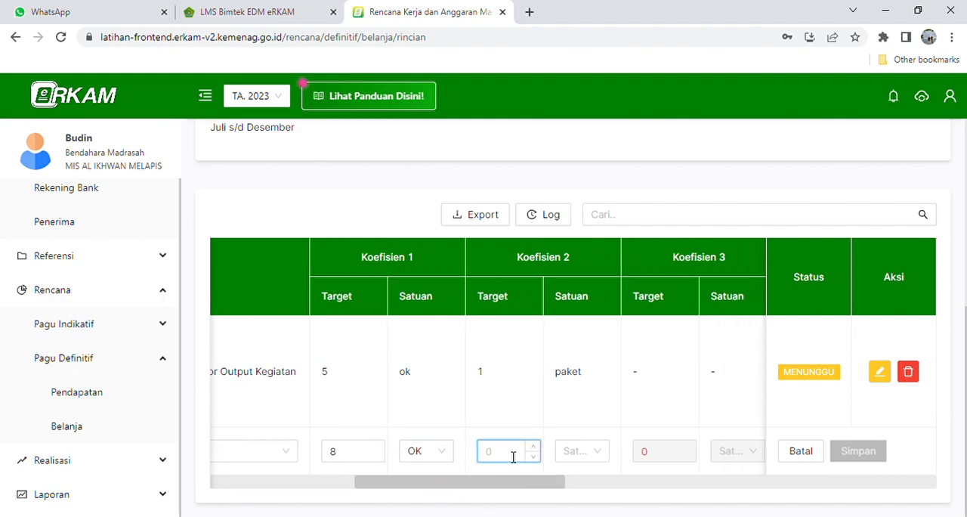
left_click(589, 452)
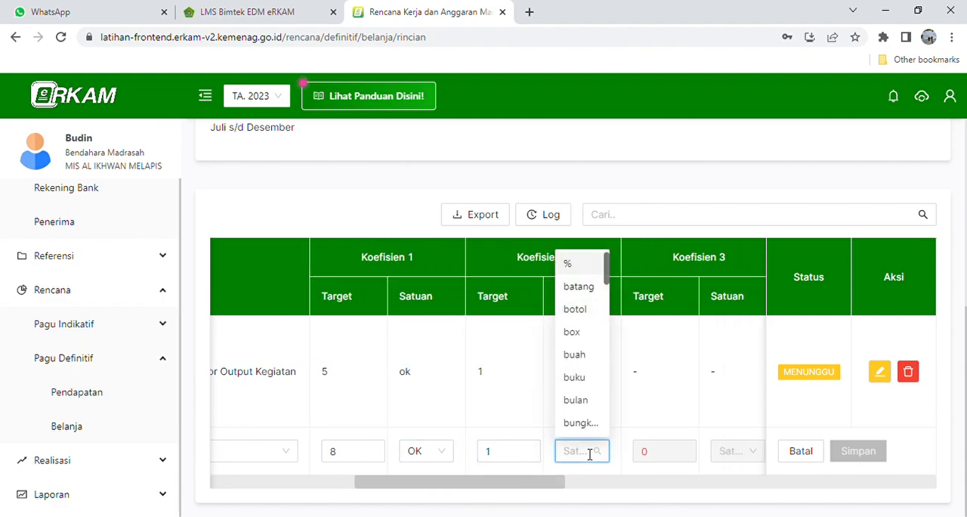
type("Paket")
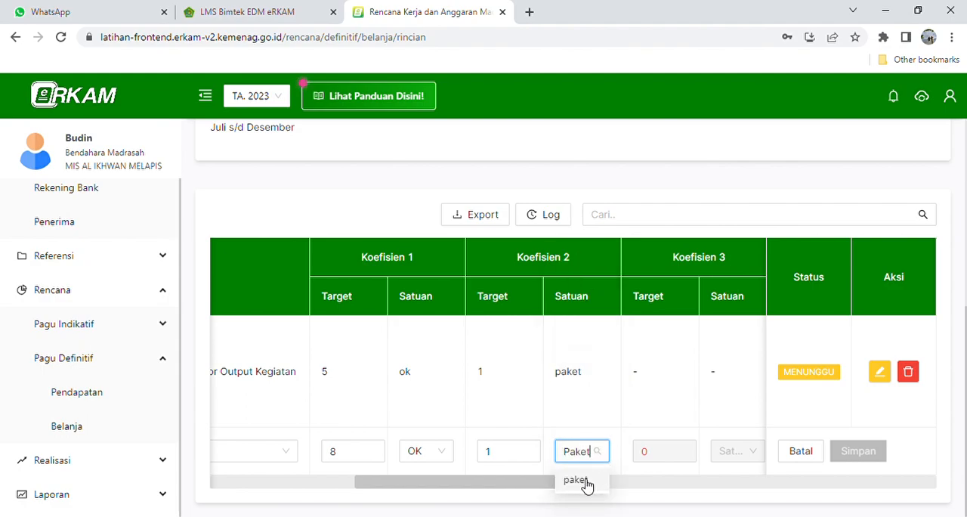
key("BackSpace")
key("BackSpace")
key("BackSpace")
key("BackSpace")
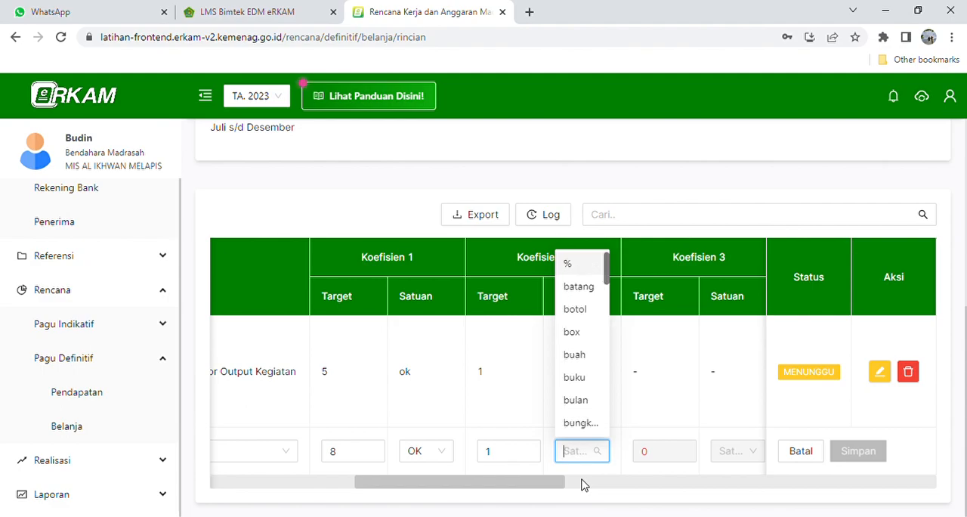
type("Keg")
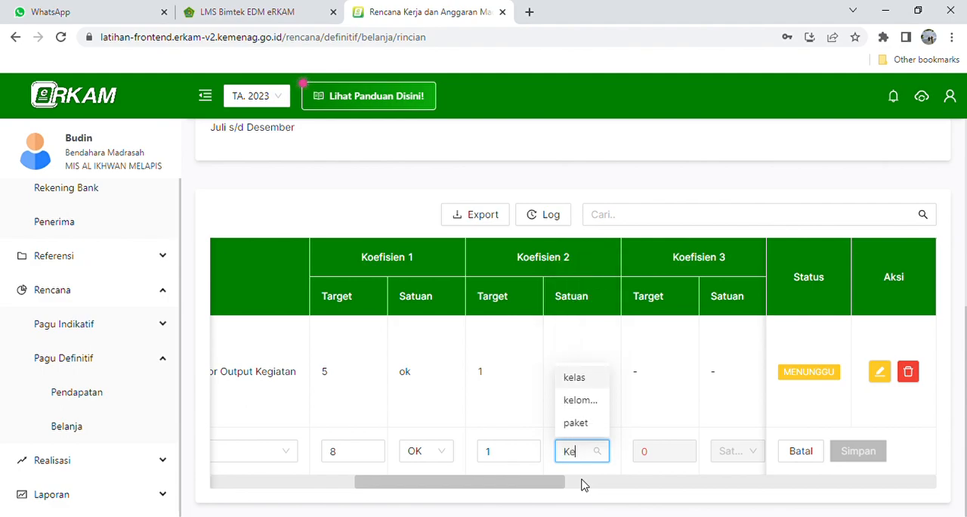
key("BackSpace")
key("BackSpace")
key("BackSpace")
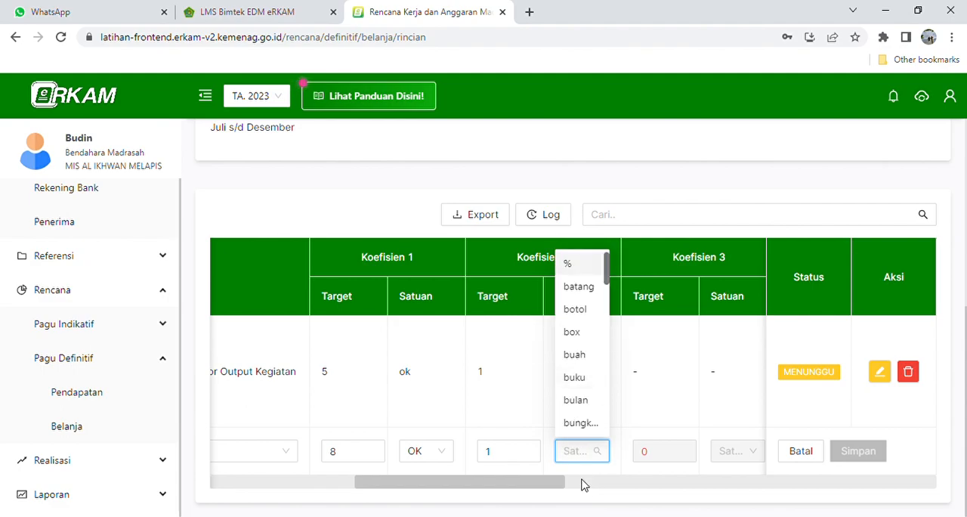
type("Paket")
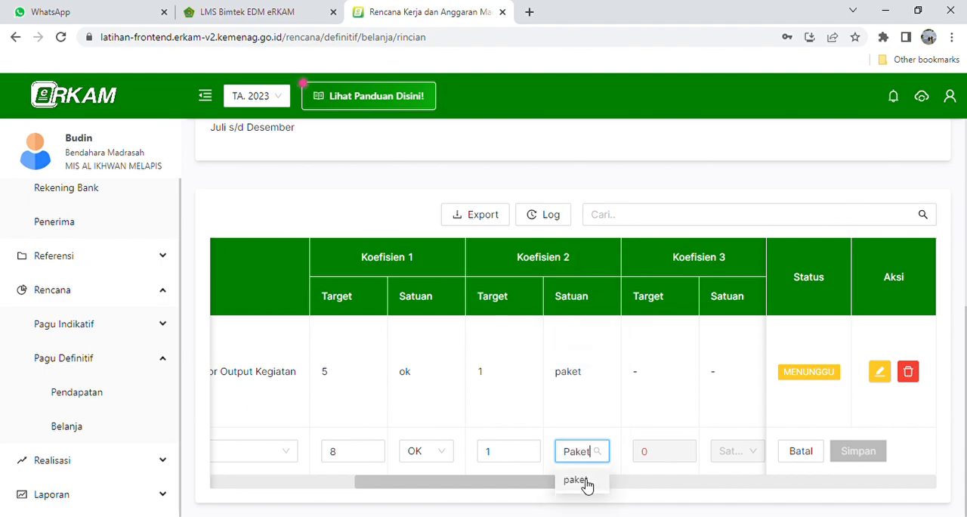
- Set the Honor Pengawas PAS row's PPN to Tidak ada PPN
left_click_drag(511, 492, 667, 487)
left_click(661, 453)
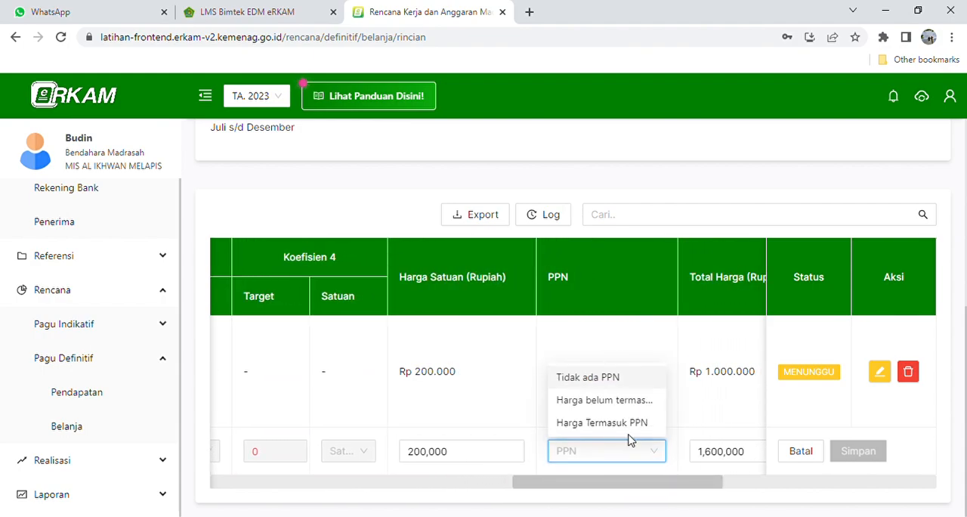
left_click(607, 373)
- Add APBN - BOS Tahap 2 as the row's Sumber Dana with an allocated quantity of 8 and save it
left_click_drag(635, 486, 712, 488)
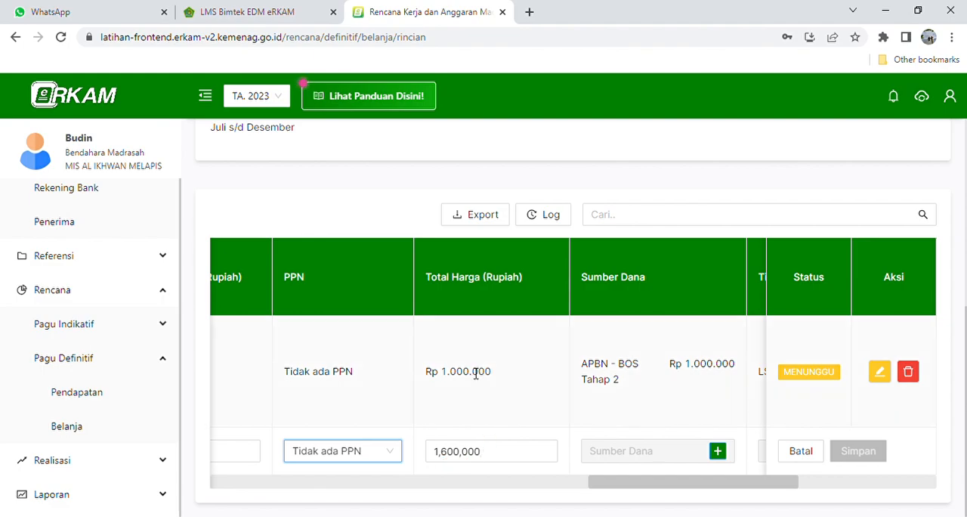
left_click(717, 451)
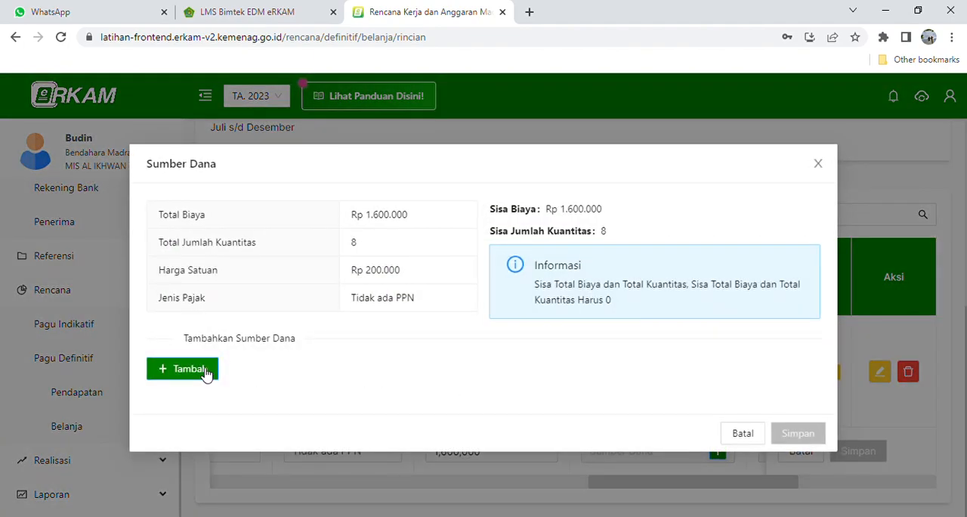
left_click(205, 370)
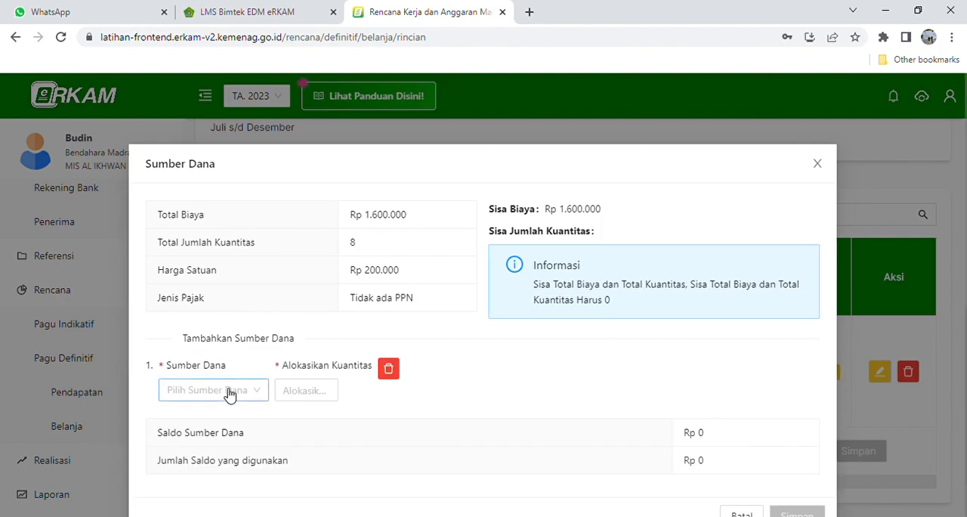
left_click(224, 390)
left_click(228, 443)
left_click(314, 393)
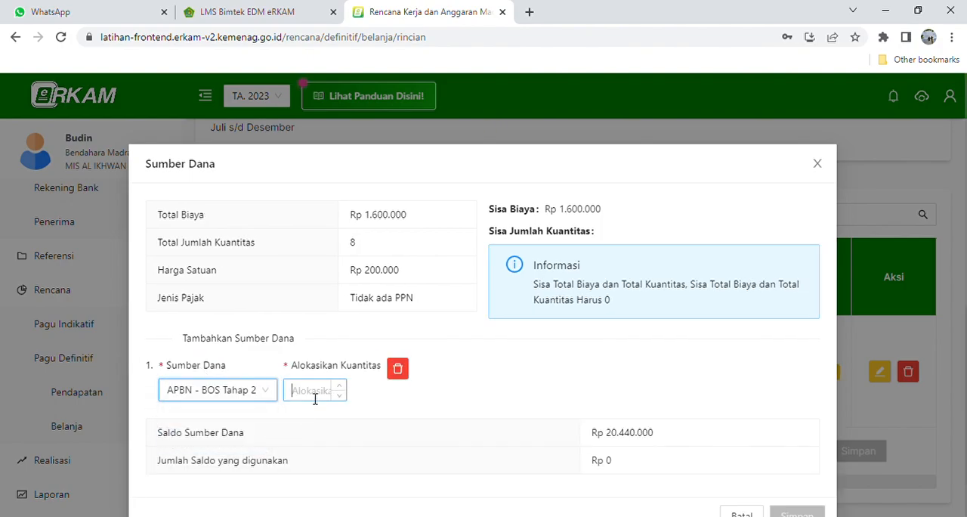
type("8")
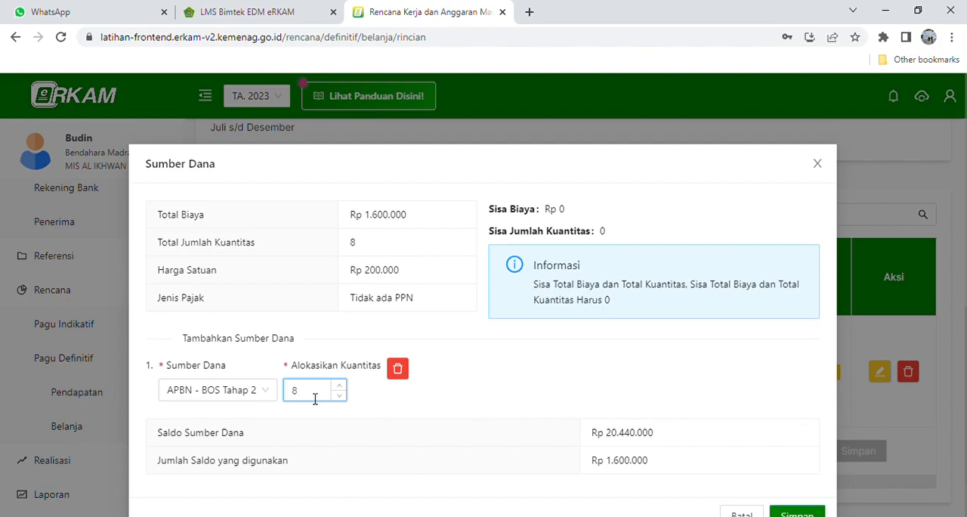
scroll(611, 446, "down", 1)
left_click(797, 481)
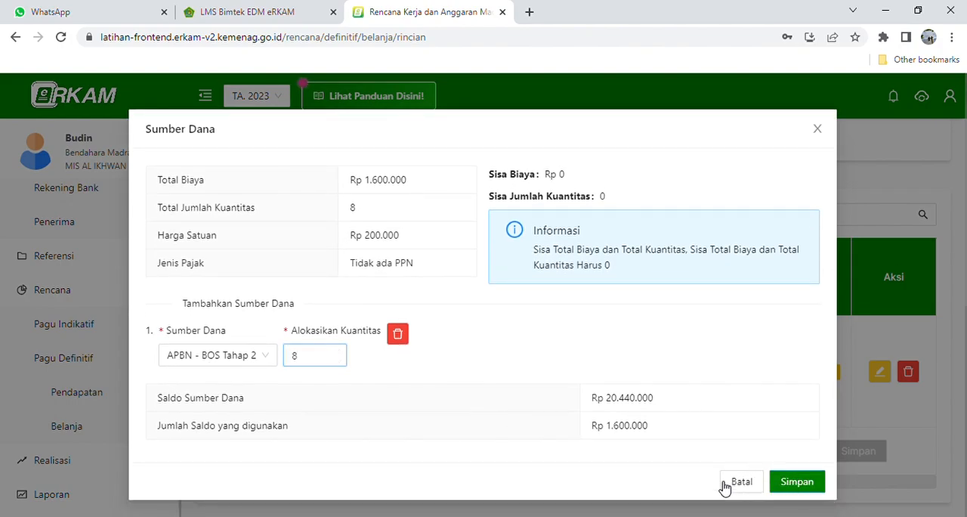
- Allocate 8 to November in the row's monthly cash budget and save the allocation
left_click_drag(610, 491, 715, 485)
left_click(695, 451)
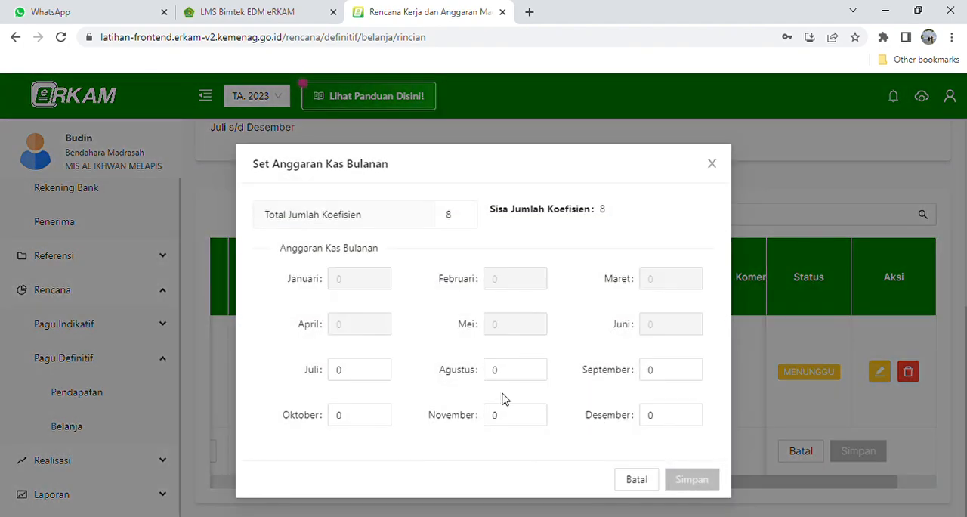
left_click(517, 420)
type("5")
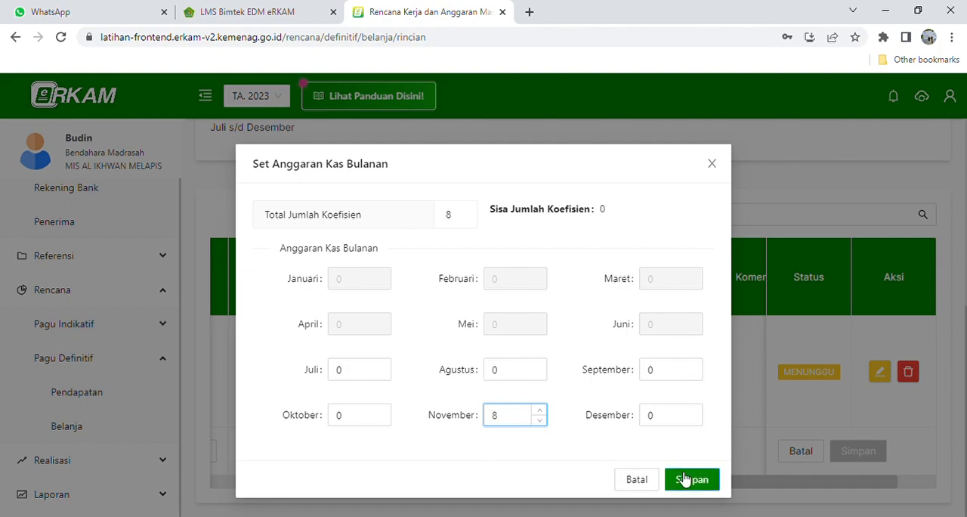
left_click(713, 480)
- Set the Koefisien 2 unit of the Honor Pengawas PAS row to paket
left_click_drag(686, 489, 755, 487)
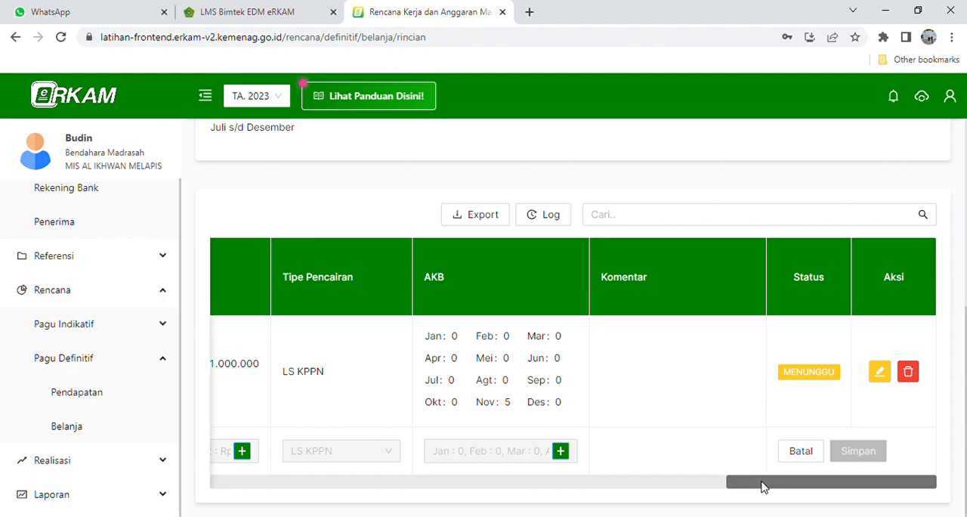
left_click_drag(746, 483, 402, 515)
left_click(483, 454)
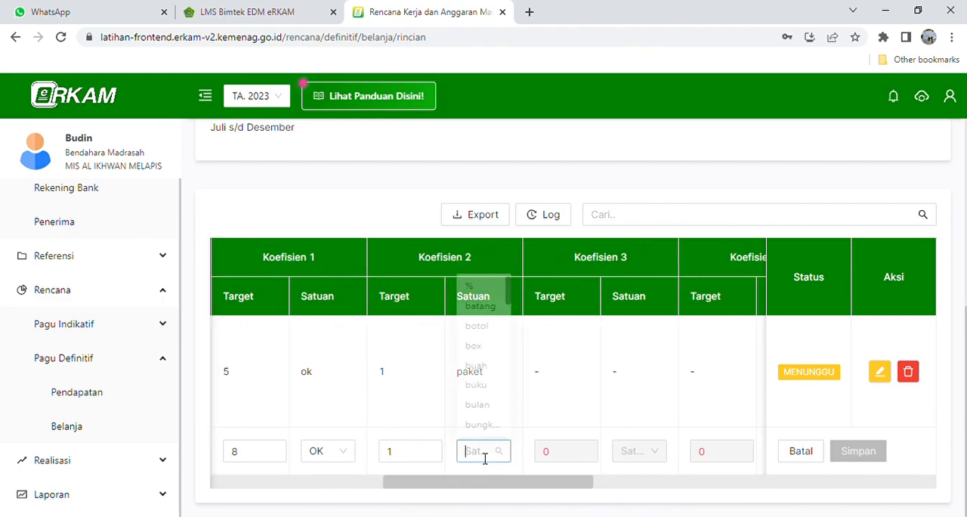
type("Pake")
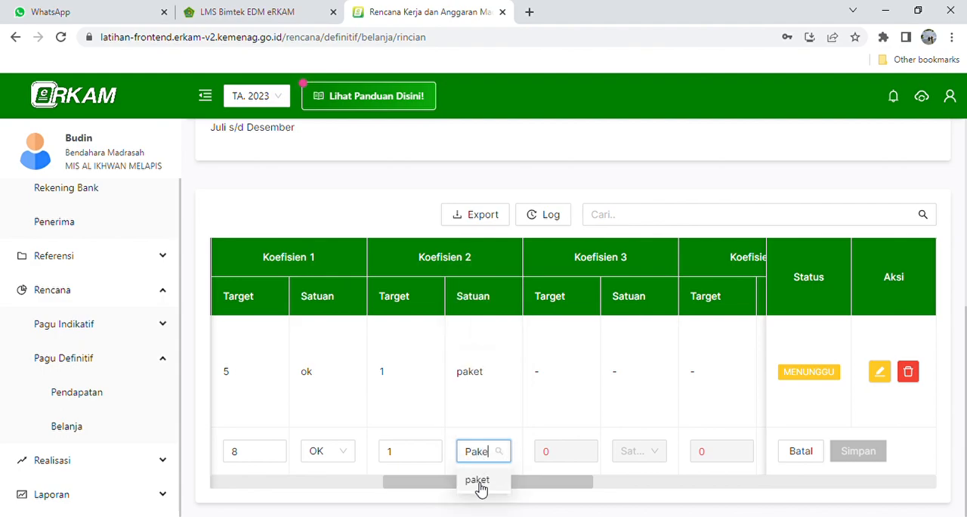
left_click(477, 481)
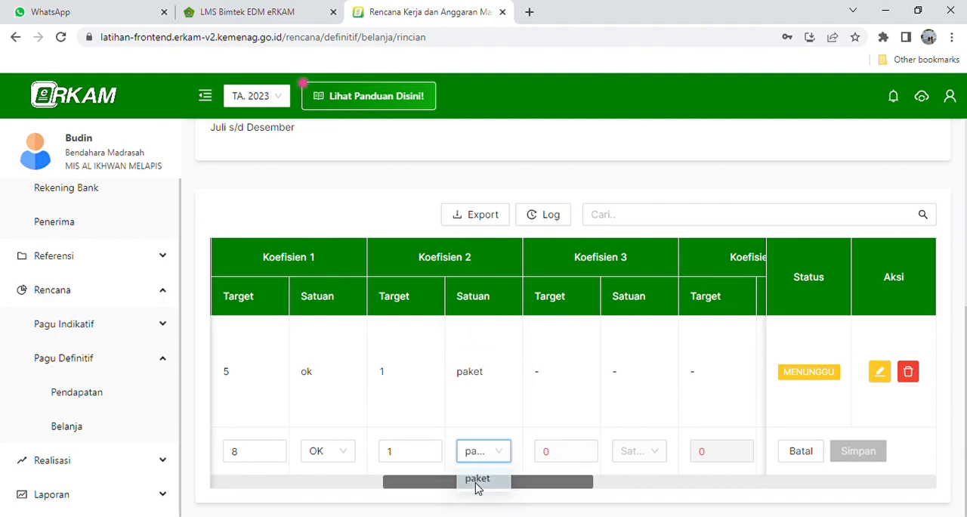
- Set the Honor Pengawas PAS row's Kode Akun to 521213-Belanja Honor Output Kegiatan and save the row
left_click_drag(492, 483, 856, 488)
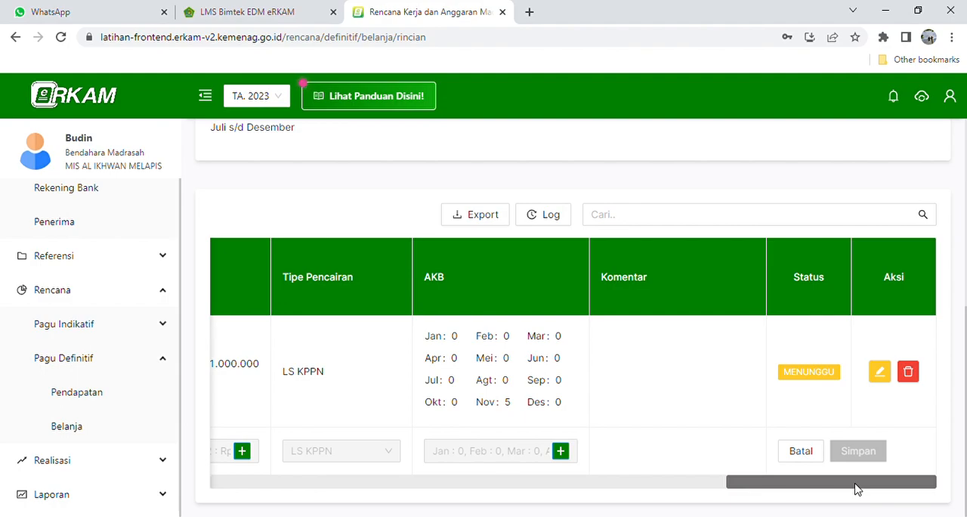
left_click_drag(857, 489, 785, 489)
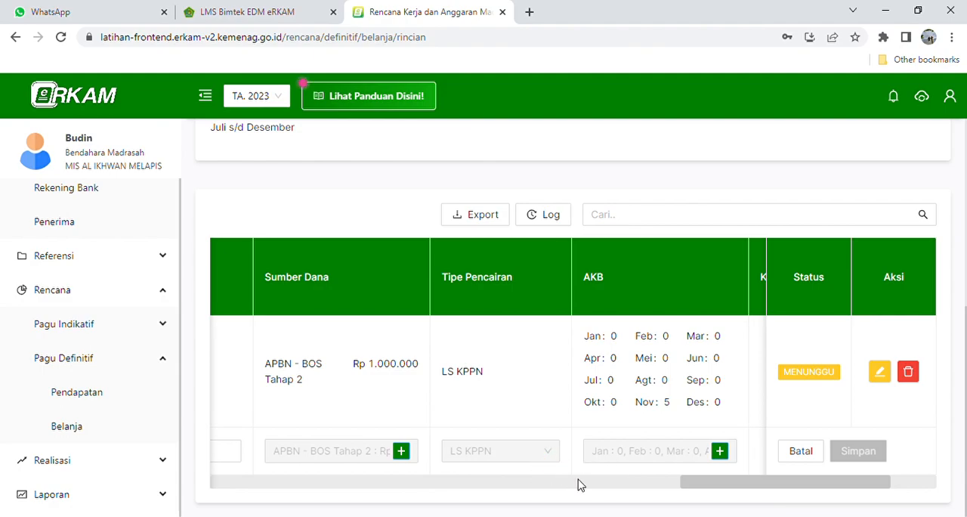
left_click_drag(699, 488, 316, 477)
left_click(402, 457)
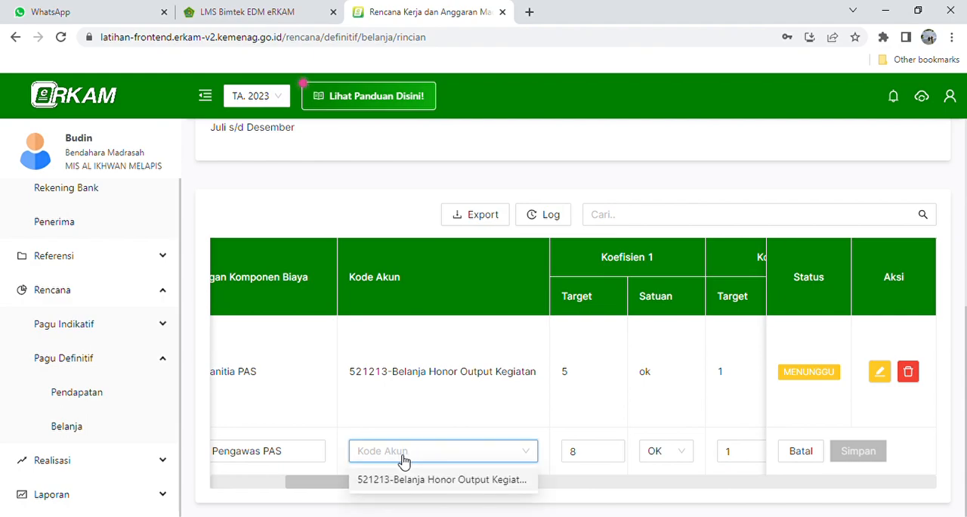
left_click(412, 480)
left_click_drag(371, 488, 814, 488)
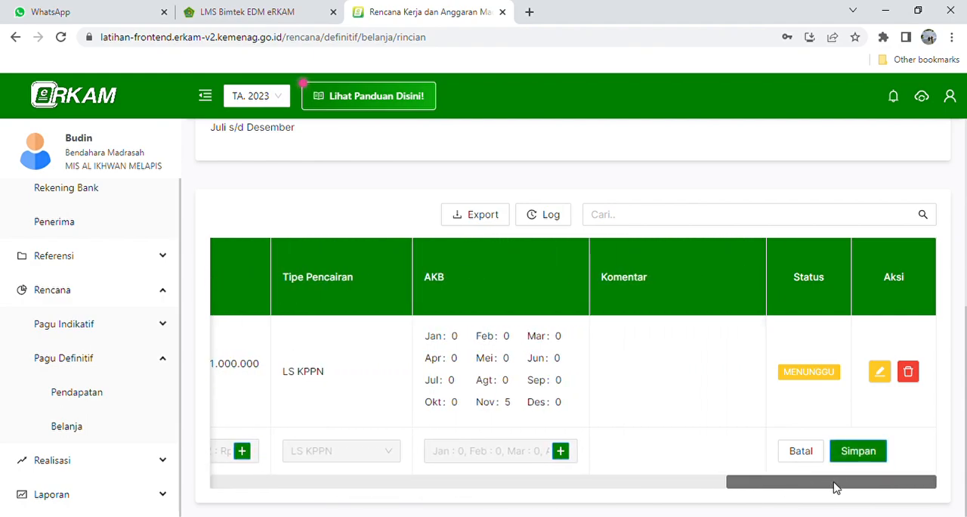
left_click(859, 451)
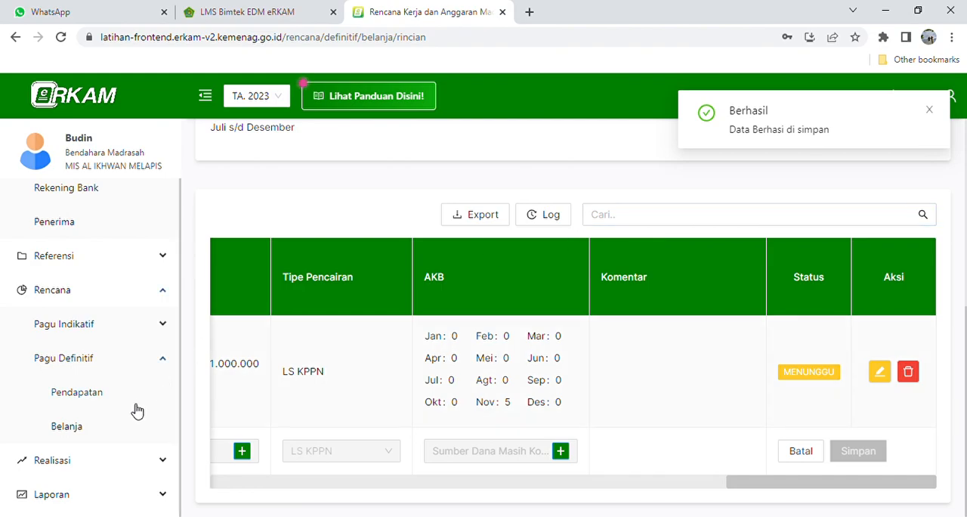
- Return to the definitive Belanja list and open the details of the Pelaksanaan Penilaian/Ujian Akhir Semester activity
left_click(94, 430)
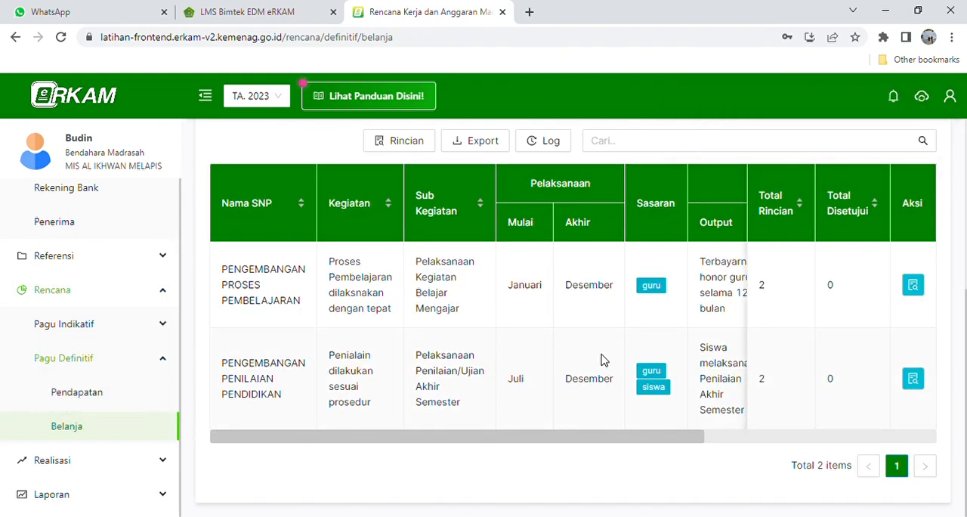
left_click_drag(600, 444, 677, 444)
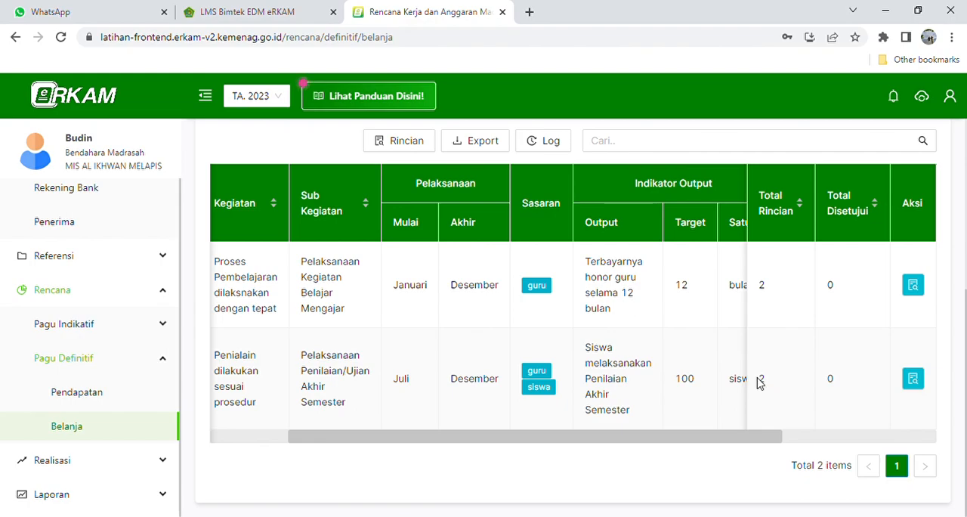
left_click_drag(729, 443, 805, 438)
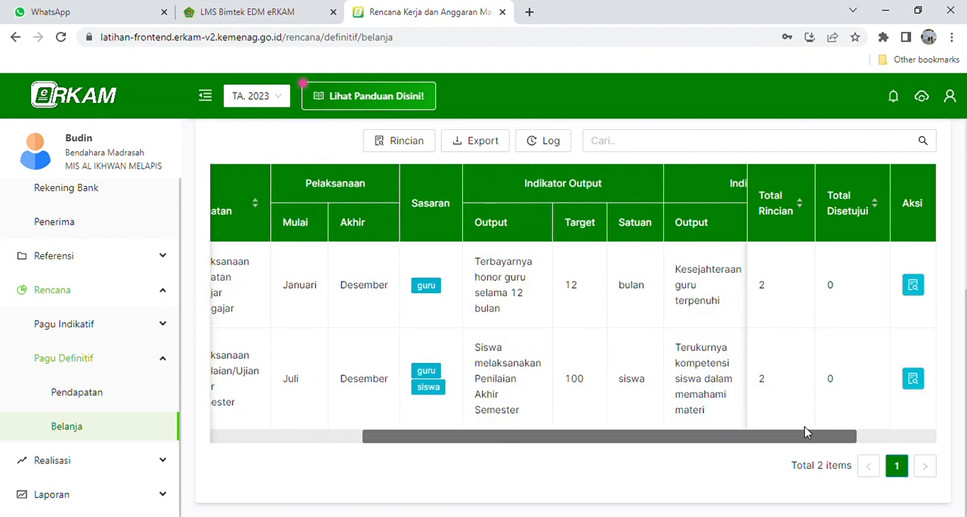
left_click(913, 380)
- Start choosing a cost component for the new row and filter by category 4.5.12 - Cetak dan Penggandaan under Kebutuhan Sekolah Lainnya
scroll(453, 371, "down", 3)
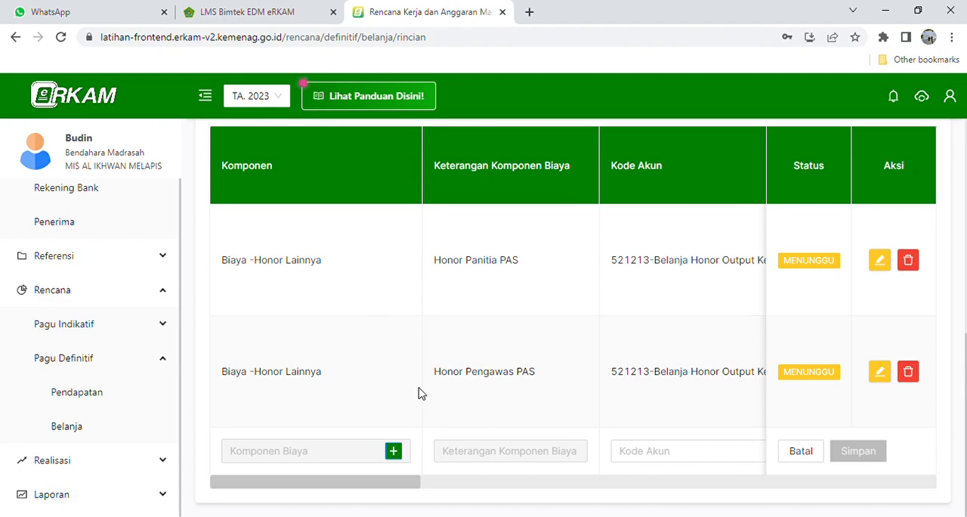
left_click(394, 451)
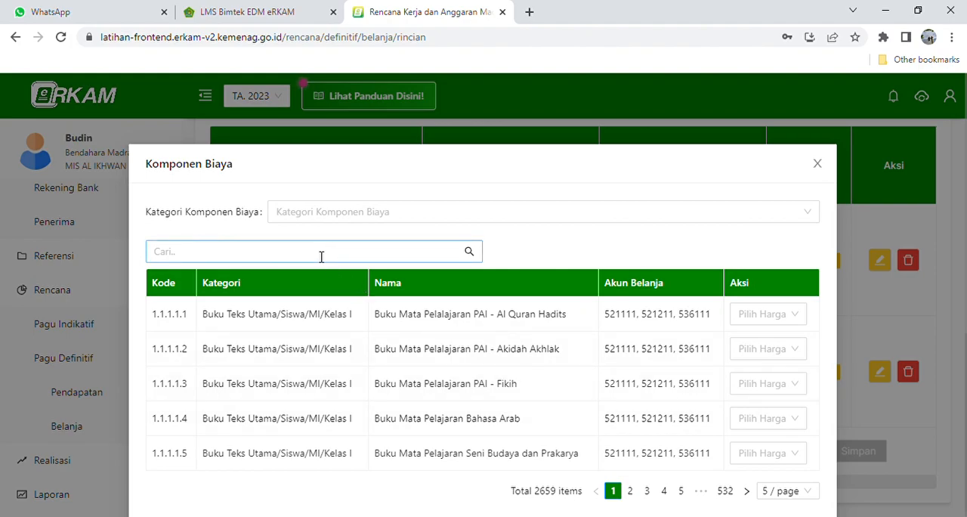
left_click(531, 217)
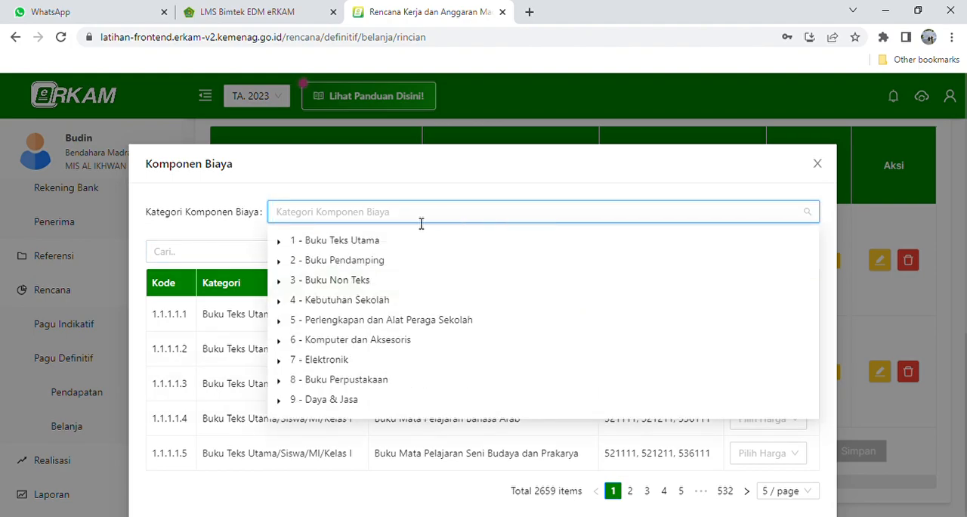
left_click(278, 300)
scroll(314, 326, "down", 2)
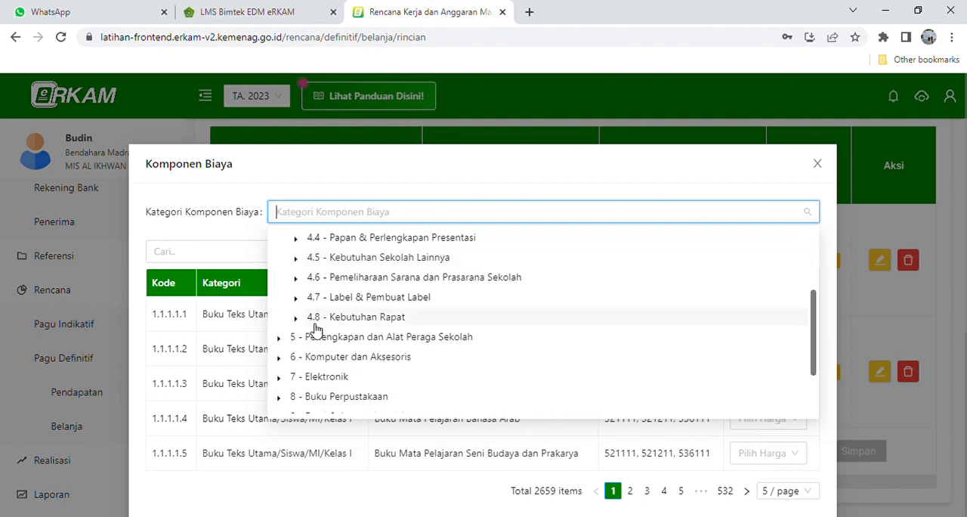
left_click(298, 260)
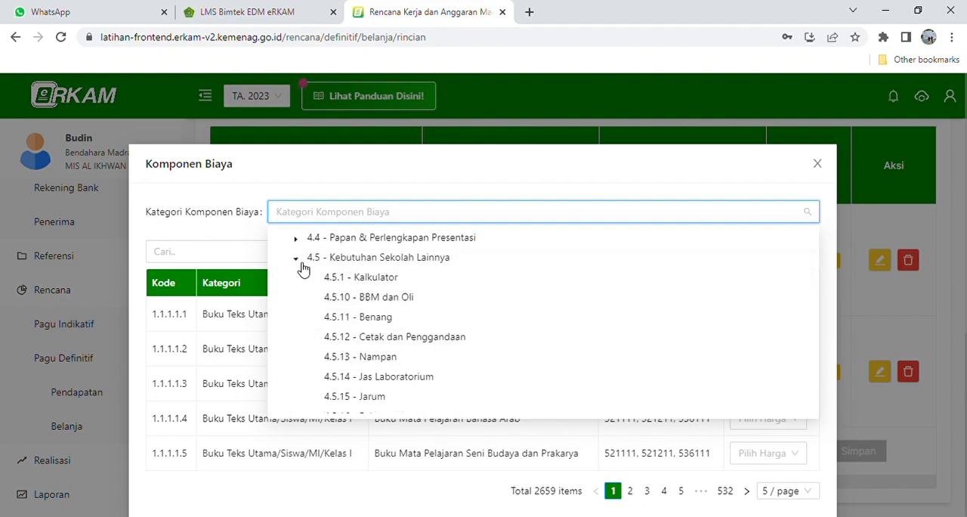
left_click(411, 337)
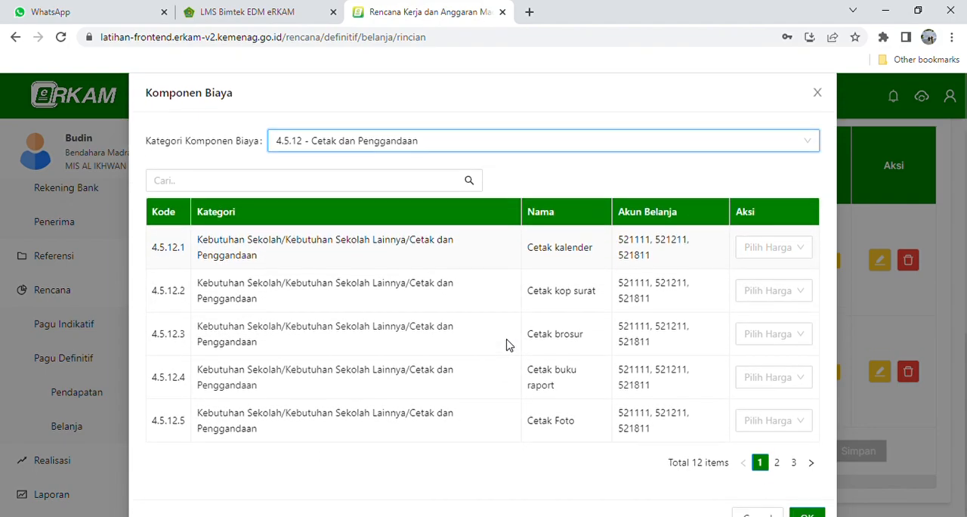
- Choose Fotocopy (4.5.12.8) as the new row's component with a custom unit price of Rp 500
scroll(509, 346, "down", 1)
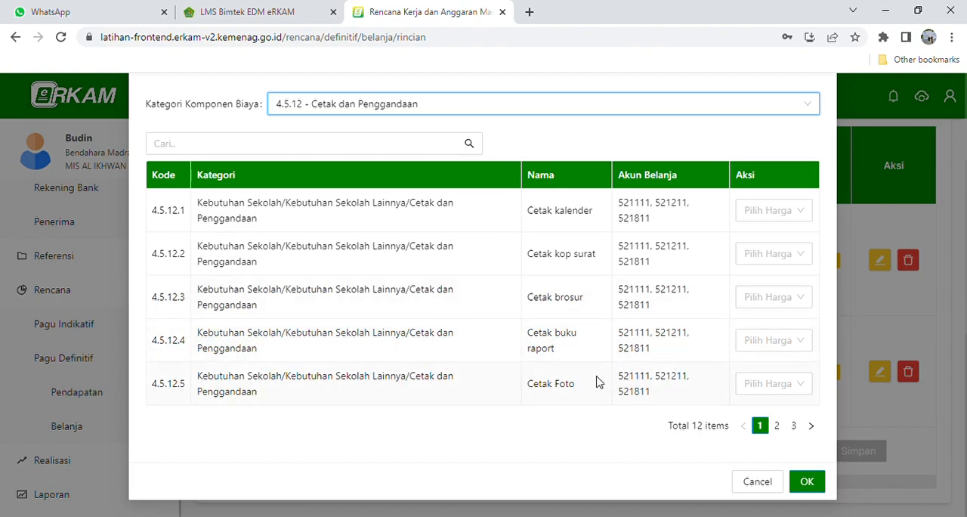
left_click(776, 425)
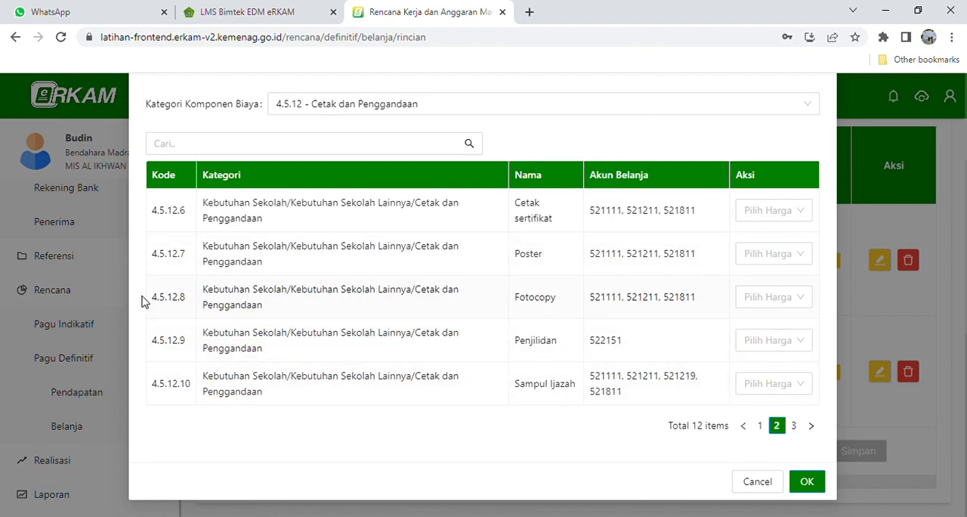
left_click(790, 297)
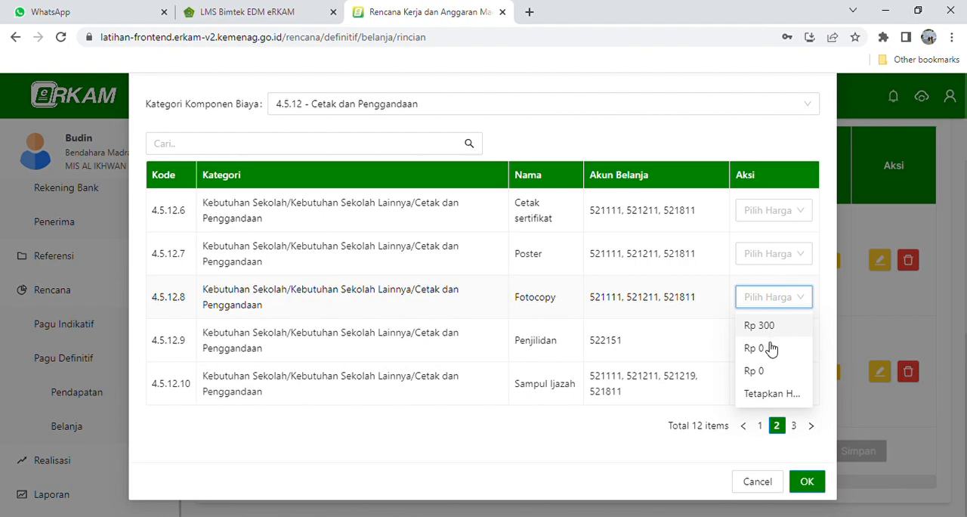
left_click(770, 394)
left_click(404, 242)
type("5.000")
key("BackSpace")
left_click(626, 297)
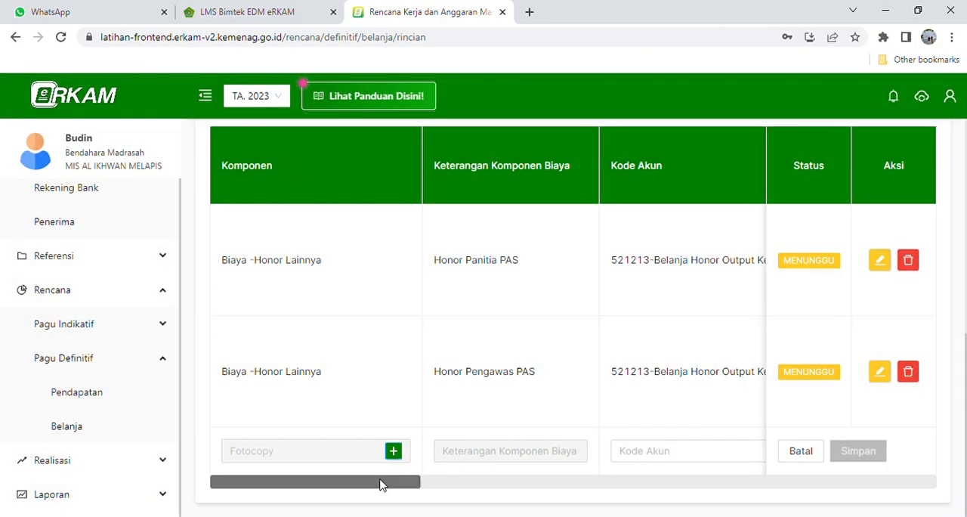
- Set the Fotocopy row's Kode Akun to 521211-Belanja Bahan
left_click_drag(299, 490, 362, 479)
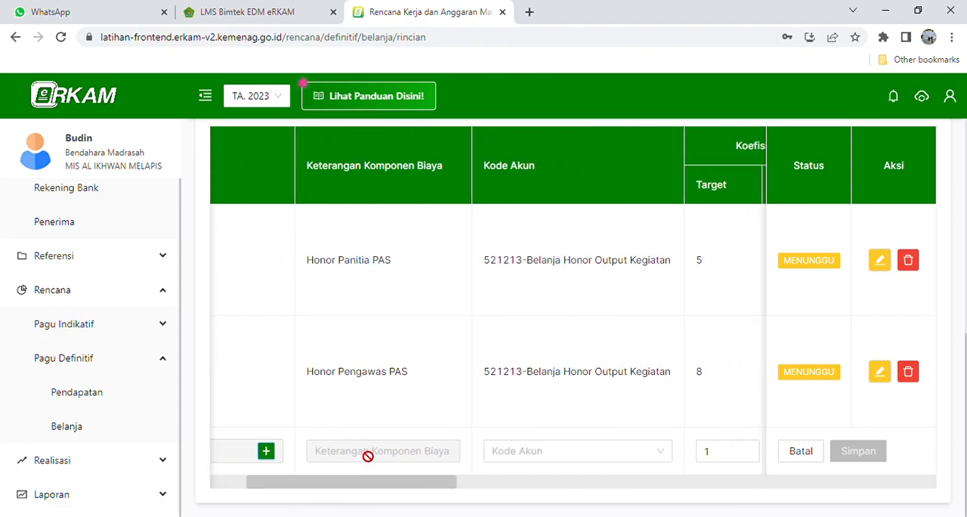
left_click_drag(361, 481, 415, 492)
left_click(413, 460)
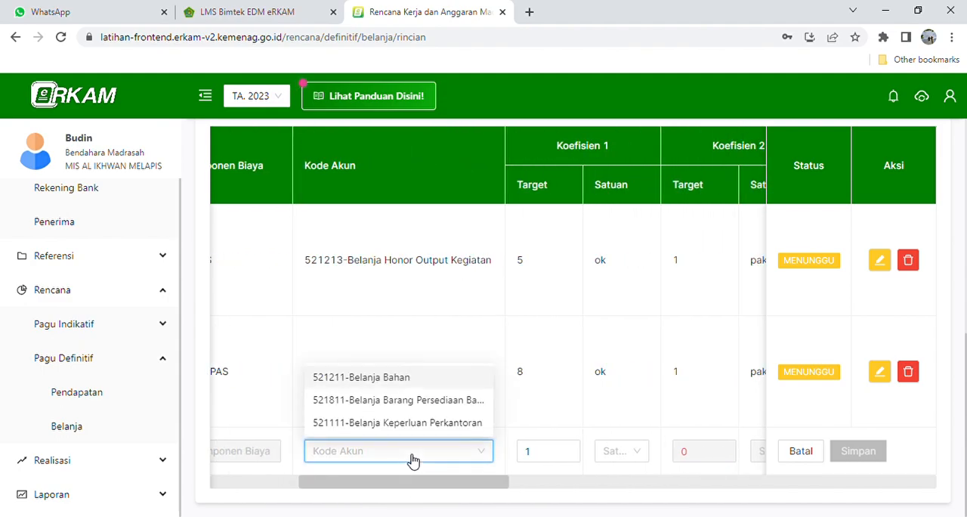
left_click(391, 378)
- Set the Fotocopy row's Koefisien 1 target to 600 and choose the unit beginning with "le"
left_click_drag(438, 477, 466, 491)
left_click(425, 453)
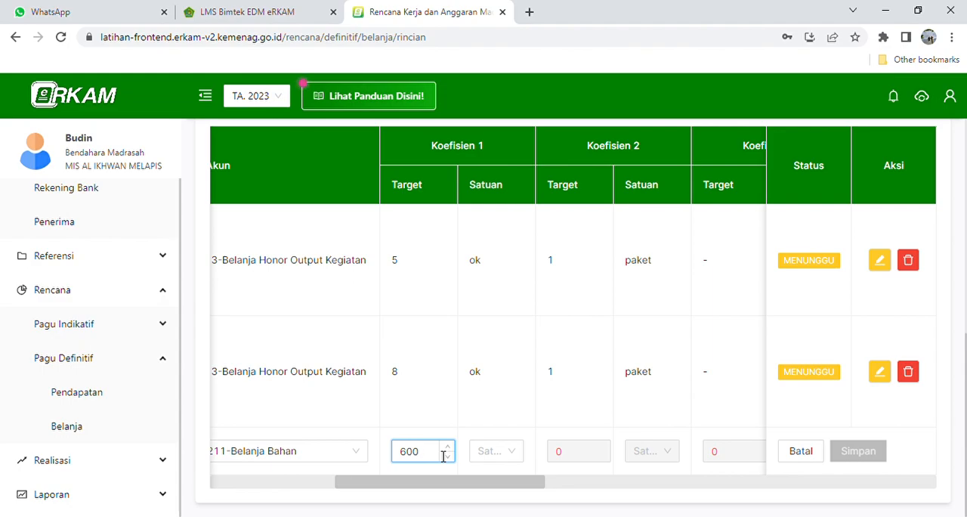
left_click(499, 453)
type("Le")
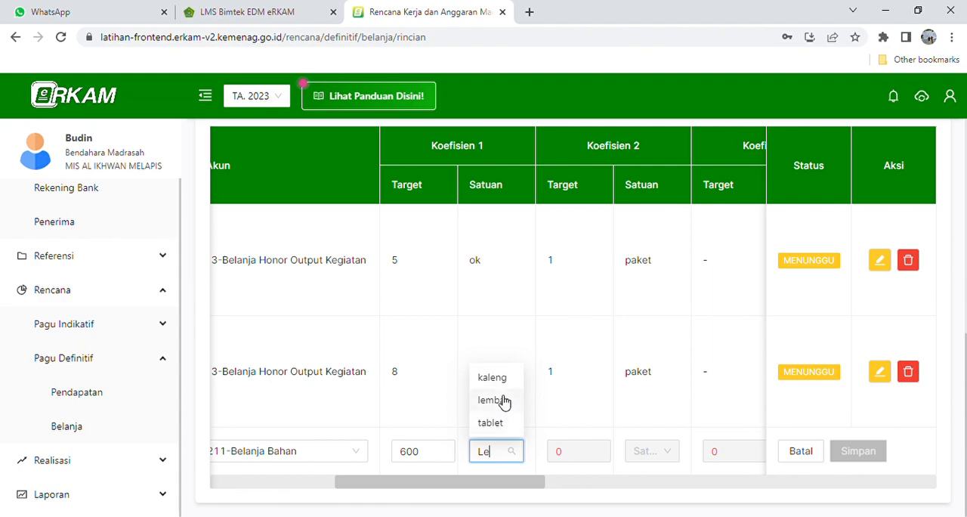
left_click(492, 400)
- Set the Fotocopy row's Koefisien 2 target to 1 with paket as its unit
left_click(580, 461)
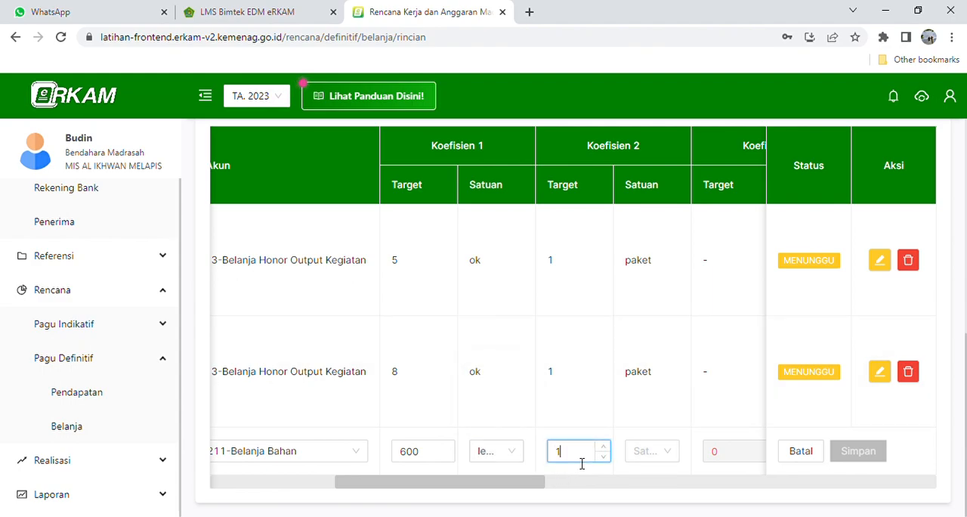
type("1")
left_click(654, 456)
type("paket")
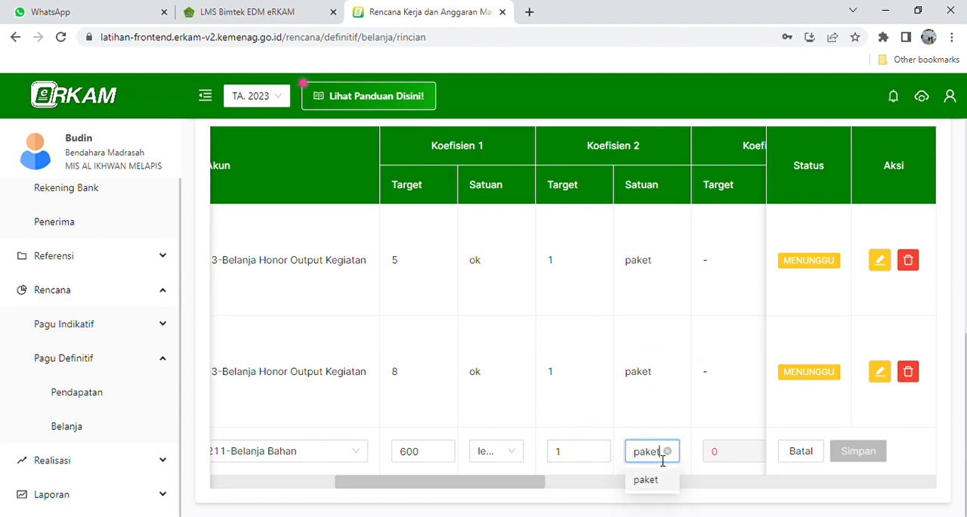
left_click(646, 479)
- Set the Fotocopy row's PPN to Tidak ada PPN
left_click_drag(539, 489, 690, 493)
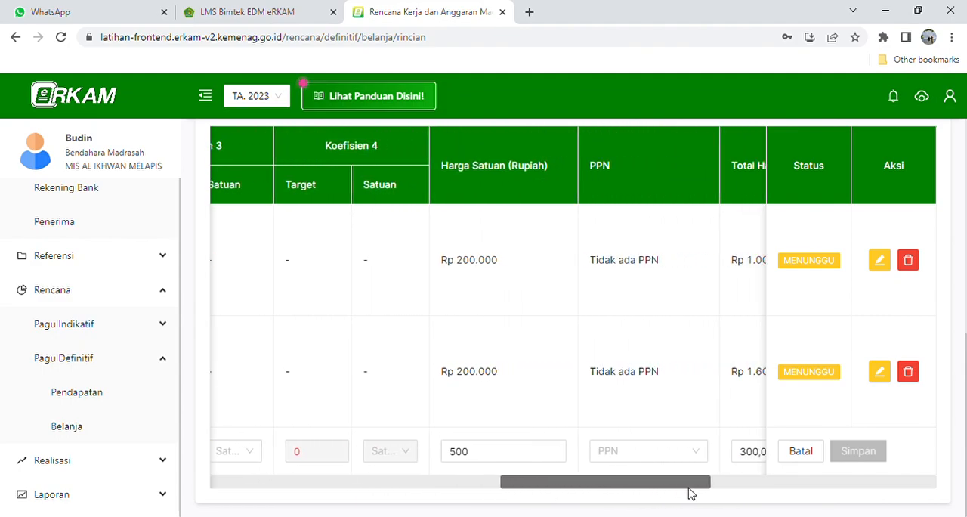
left_click(630, 454)
left_click(593, 379)
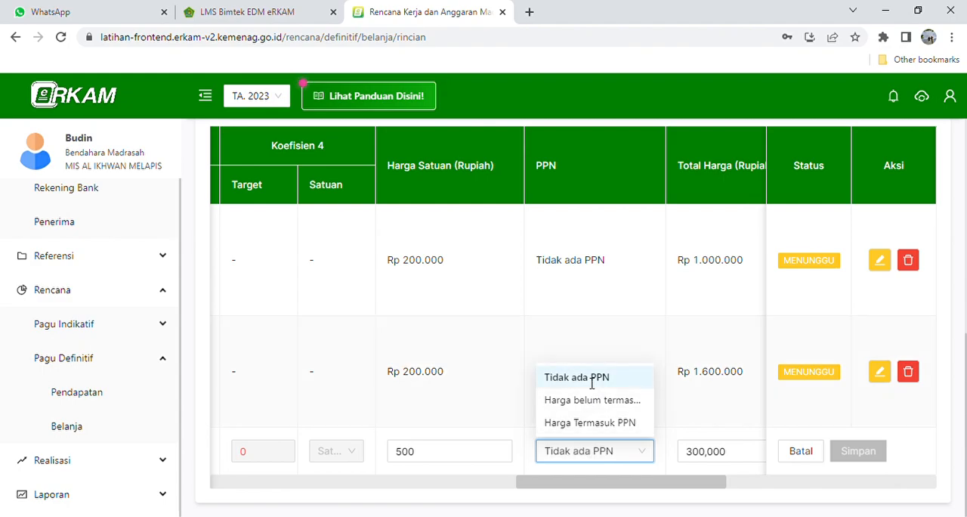
- Allocate the Fotocopy row's funding source to APBN - BOS Tahap 2 with a quantity of 600 and save the allocation
left_click_drag(598, 485, 663, 487)
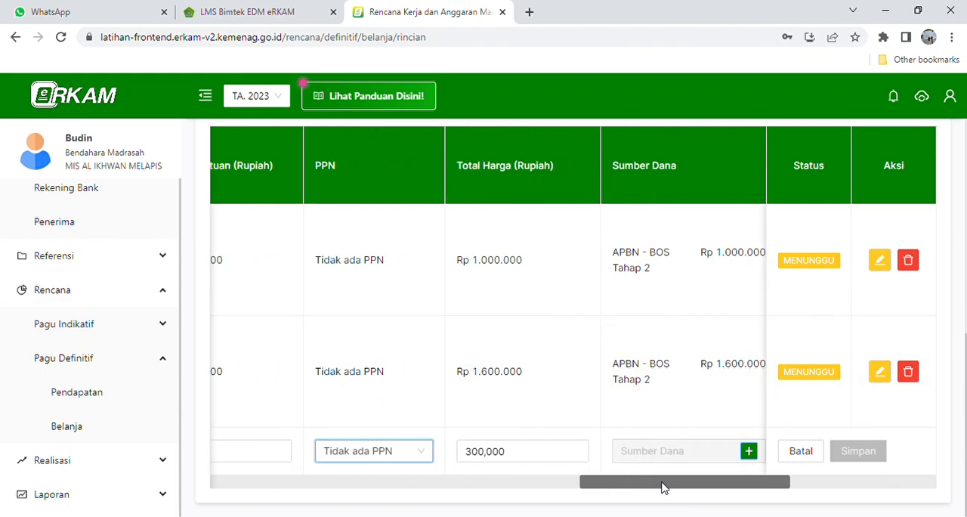
left_click_drag(662, 487, 687, 485)
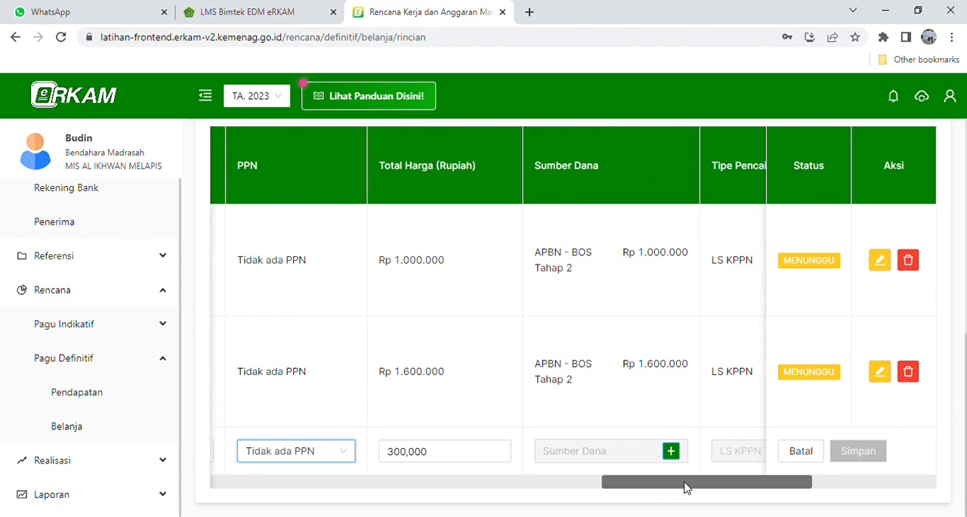
left_click(671, 453)
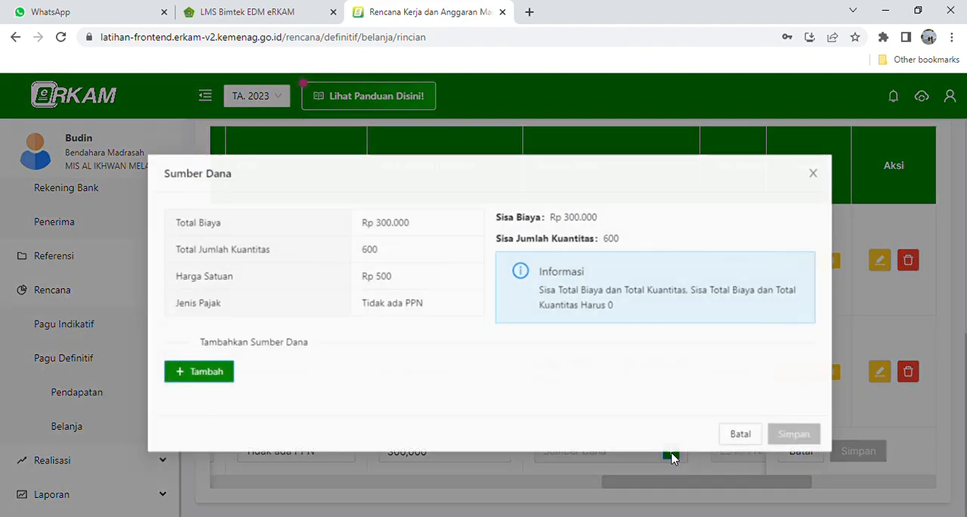
left_click(207, 372)
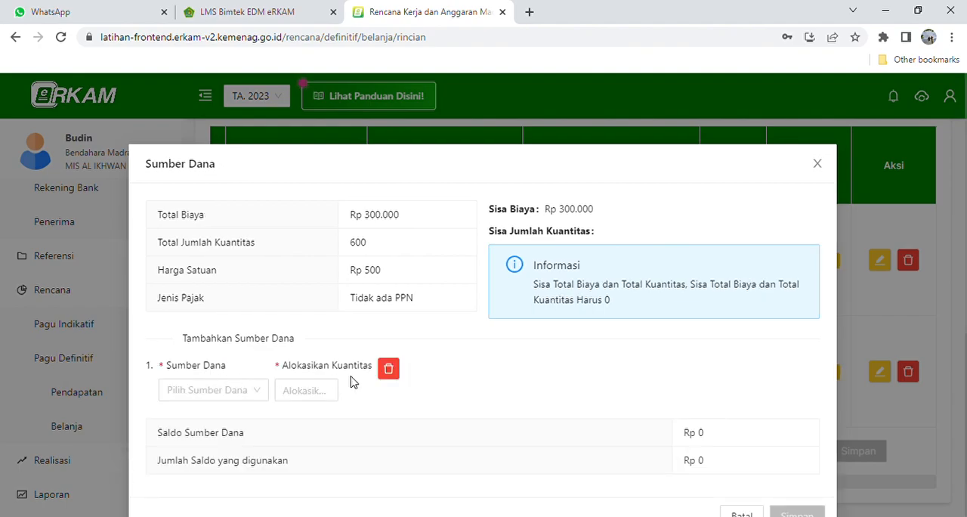
left_click(261, 390)
left_click(250, 440)
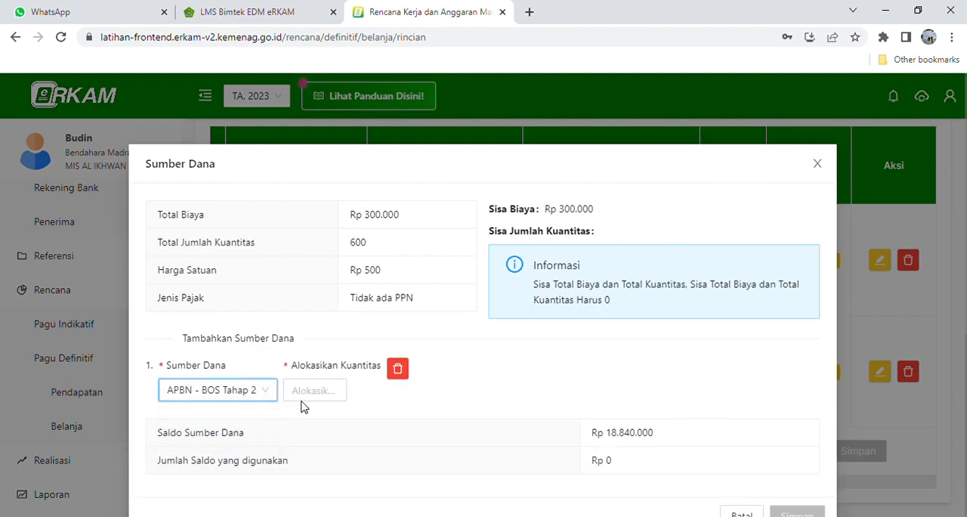
left_click(333, 400)
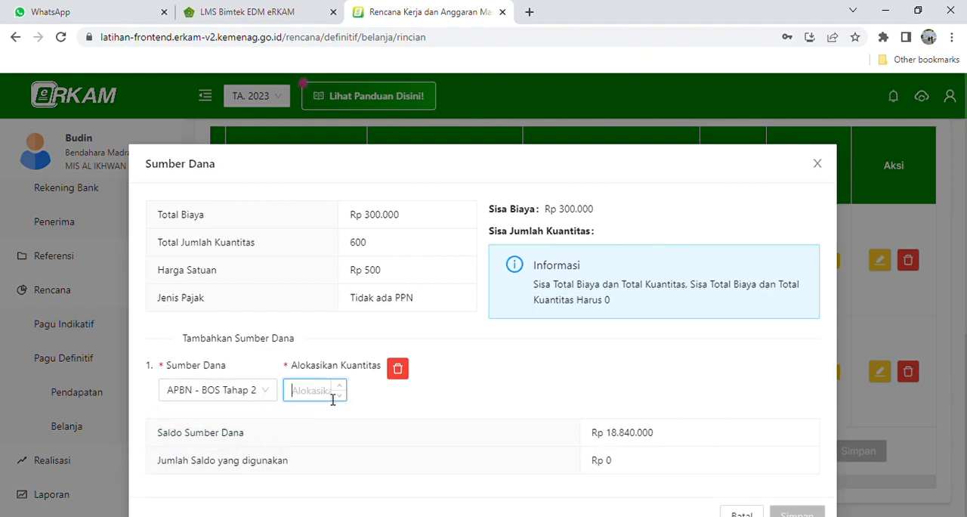
type("600")
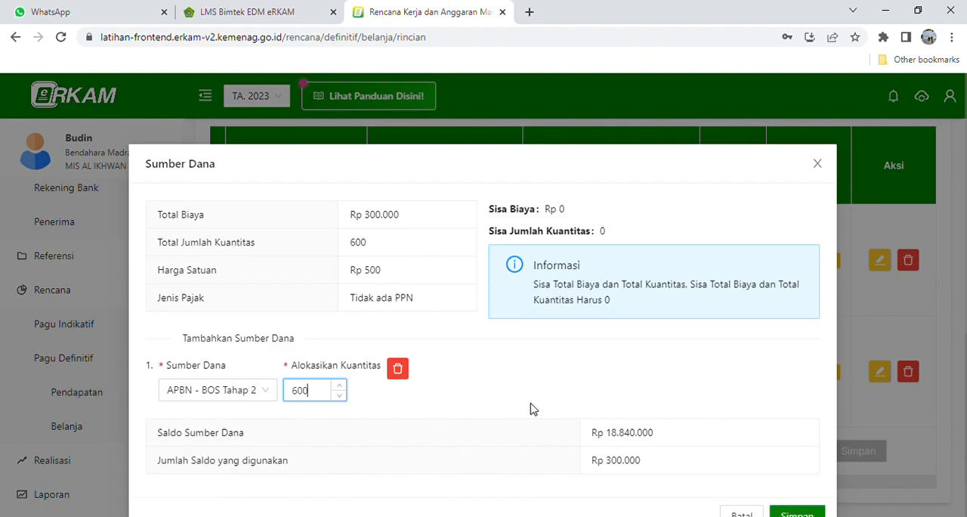
scroll(533, 408, "down", 1)
left_click(794, 483)
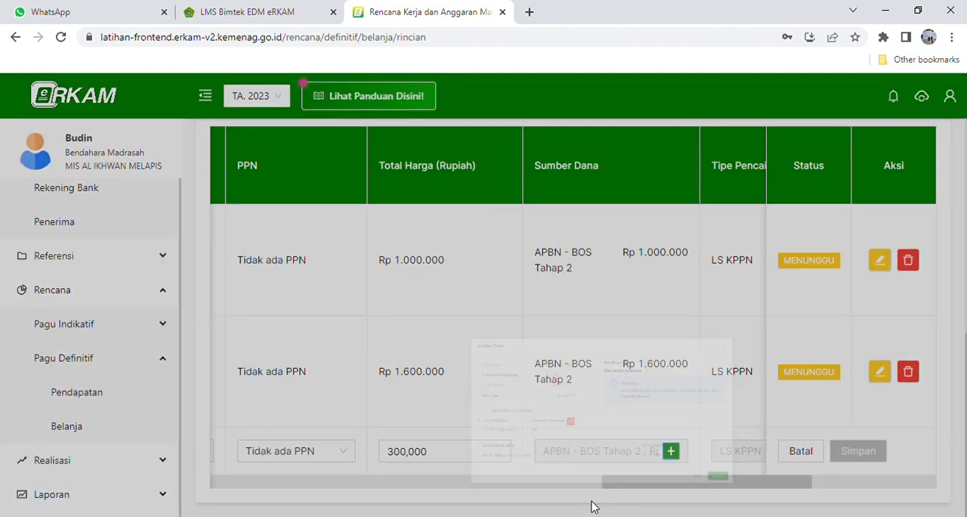
- Set the Fotocopy row's monthly cash budget (AKB) to 600 in November and save it
left_click_drag(632, 484, 734, 488)
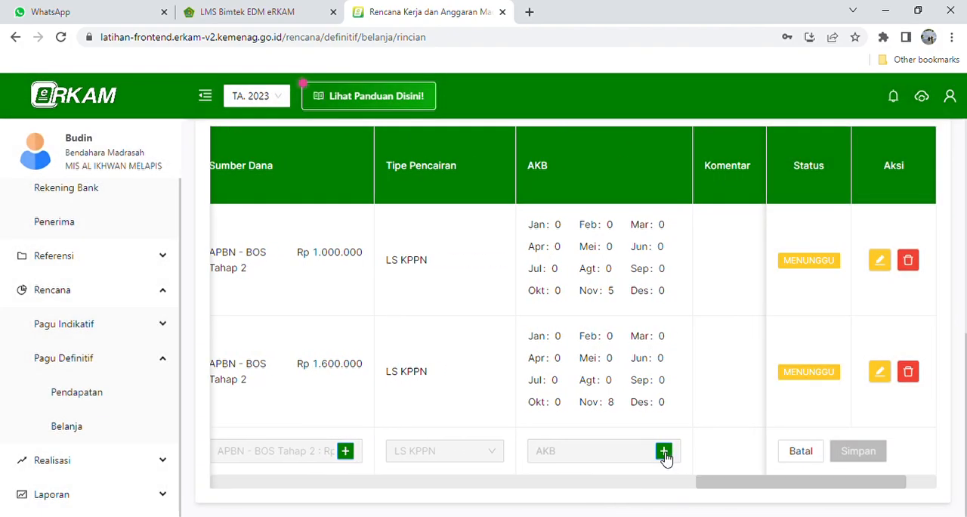
left_click(664, 453)
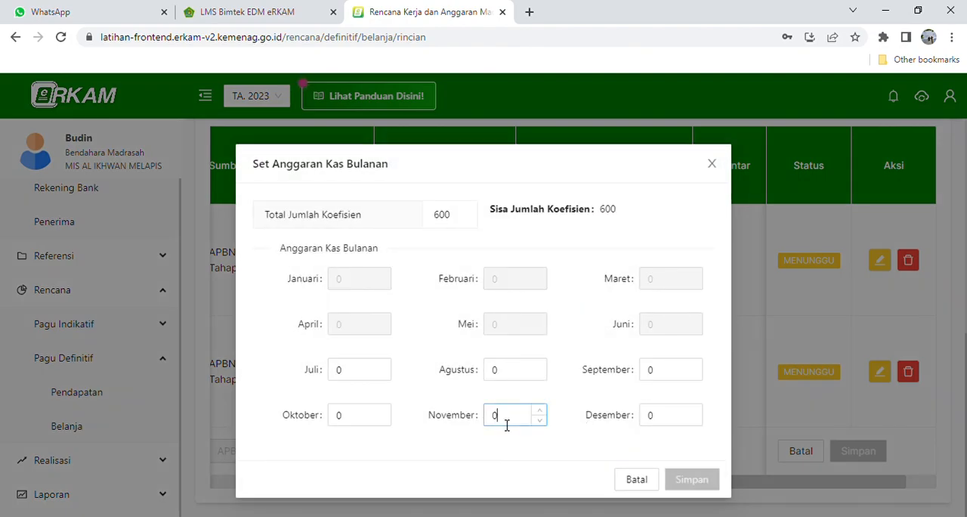
type("600")
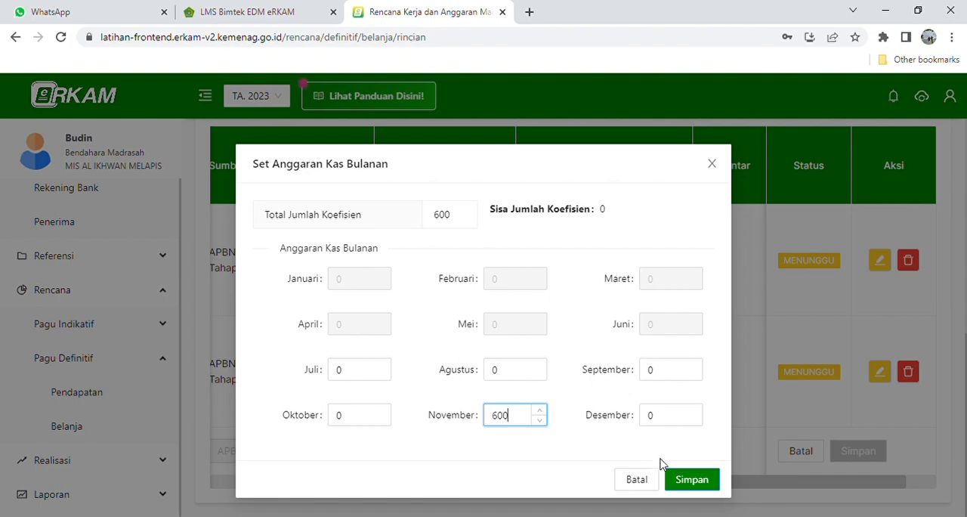
left_click(693, 479)
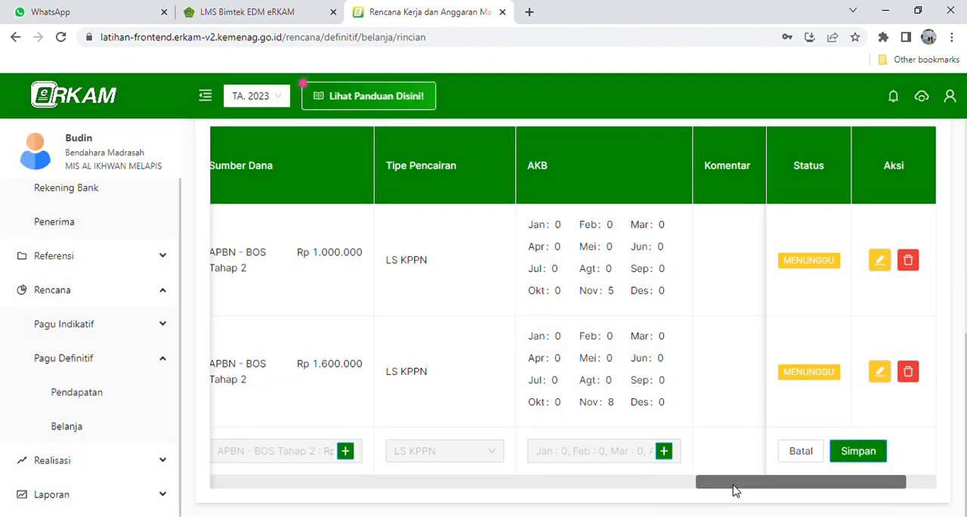
- Save the completed Fotocopy row and review the saved cost components
left_click_drag(742, 485, 778, 485)
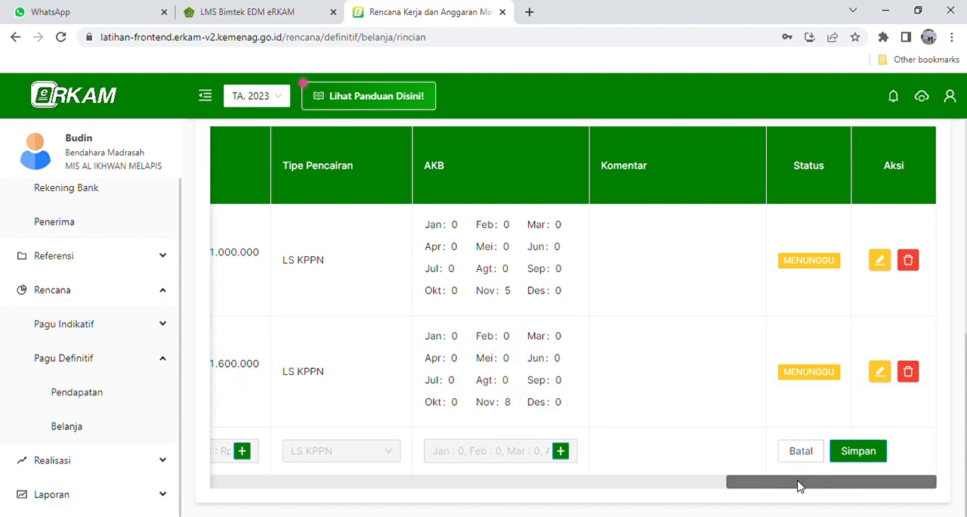
left_click(860, 452)
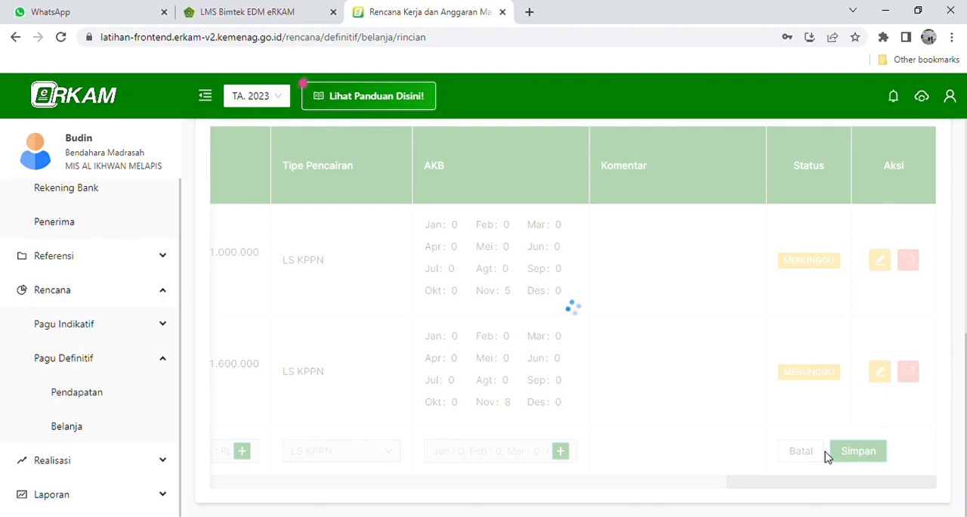
scroll(645, 433, "down", 2)
scroll(647, 429, "up", 2)
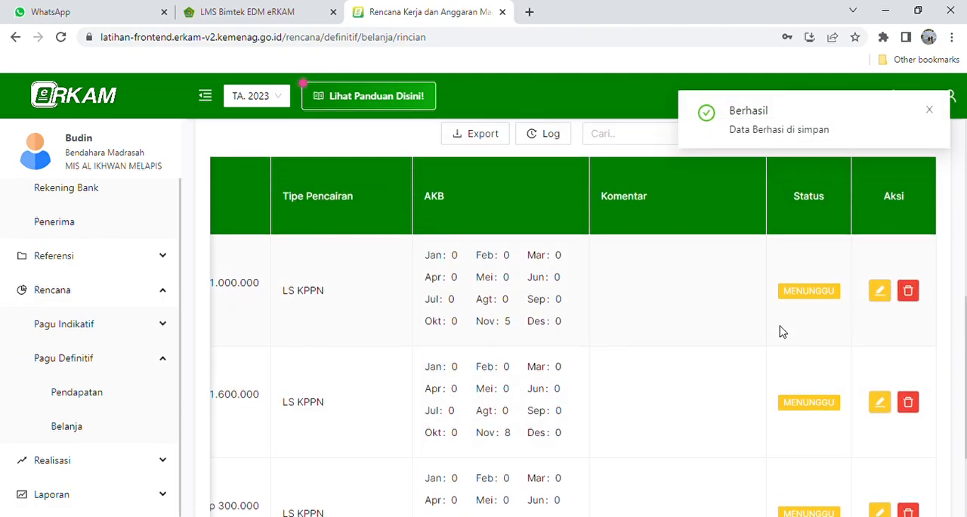
scroll(781, 332, "down", 2)
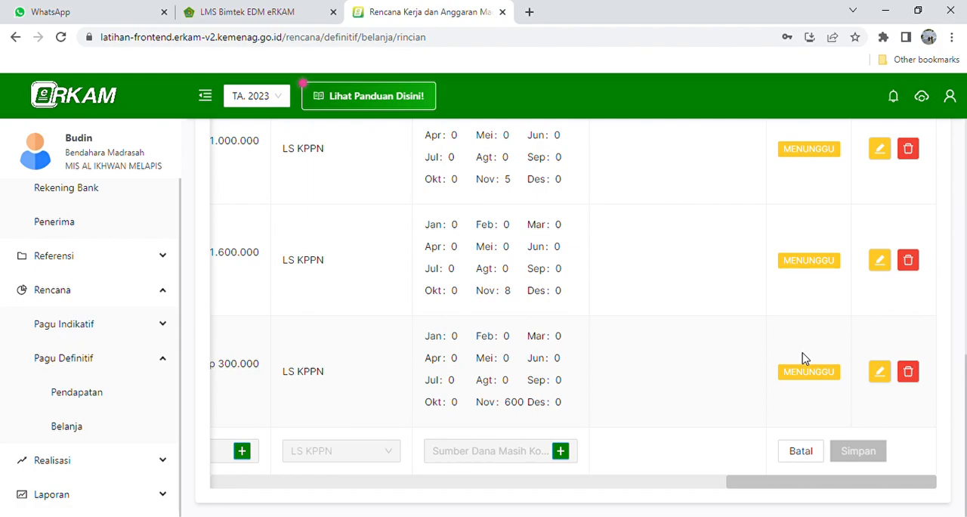
scroll(804, 358, "up", 1)
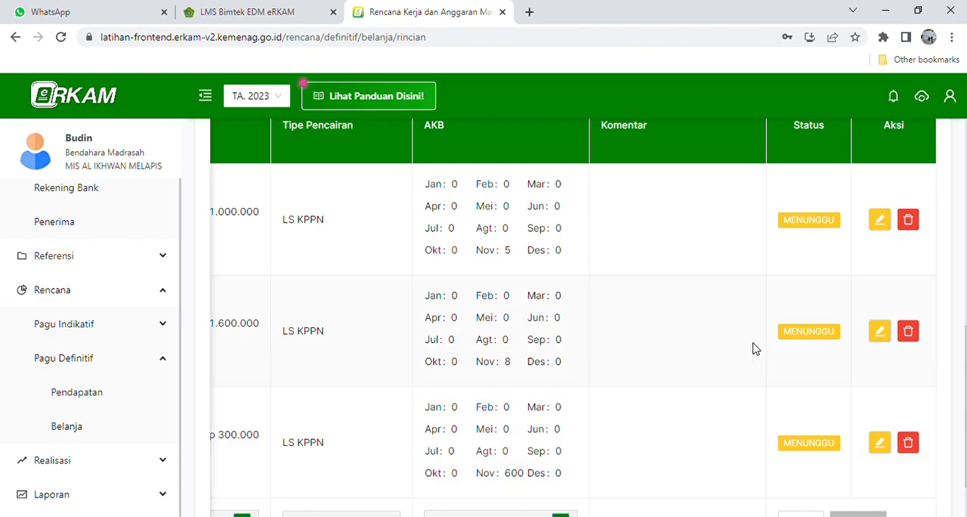
scroll(506, 398, "down", 1)
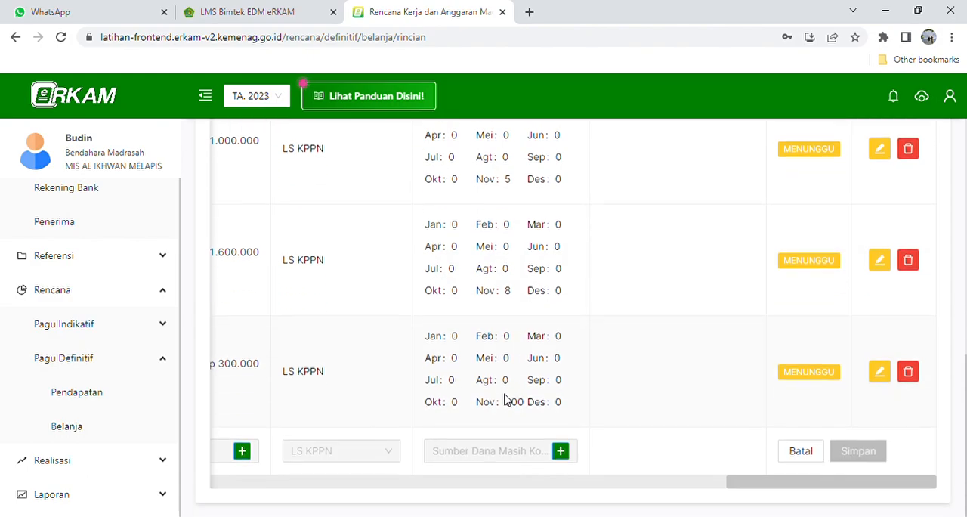
- Return to the definitive-budget Belanja list and reopen the details of the Pelaksanaan Penilaian/Ujian Akhir Semester activity
left_click(66, 426)
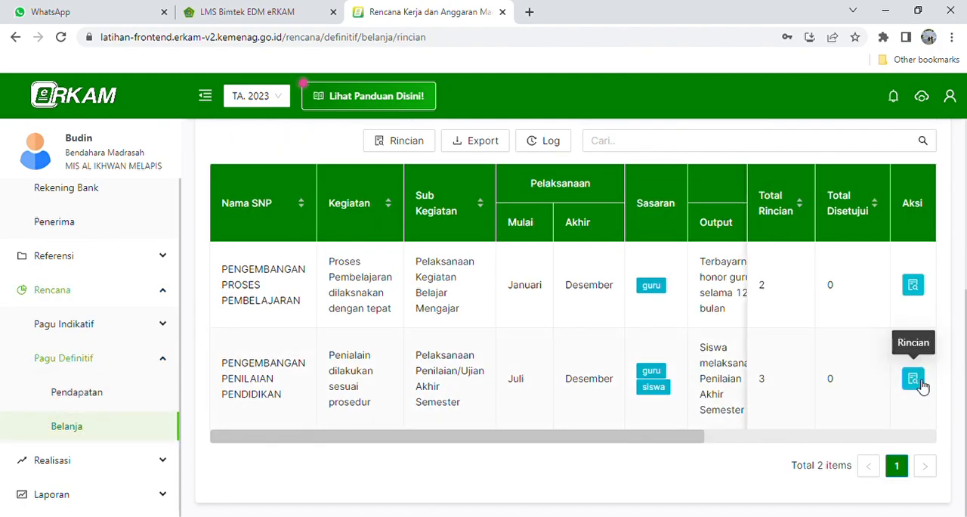
left_click(914, 379)
scroll(528, 378, "down", 3)
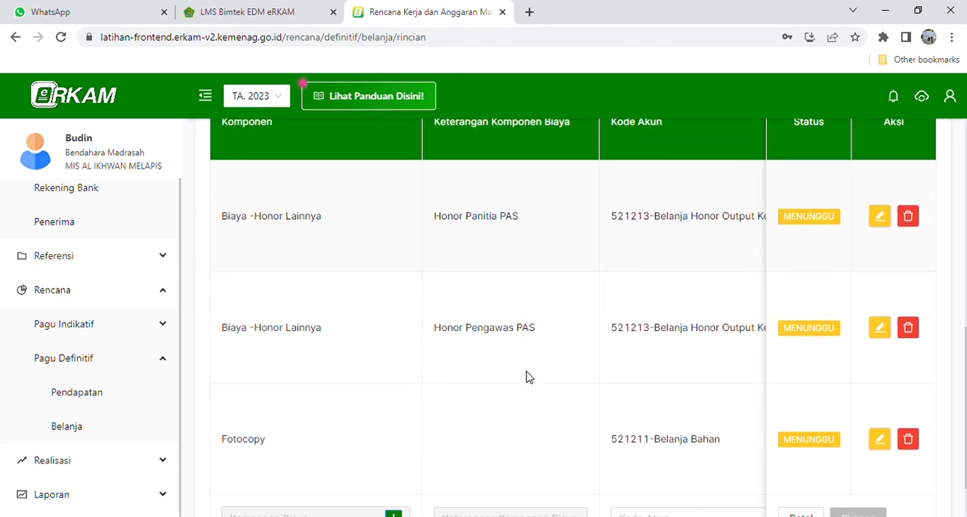
- Pick Nasi Kotak + minum gelas at Rp 25.000 from category 4.8.1 - Makanan as the new row's cost component
left_click(394, 451)
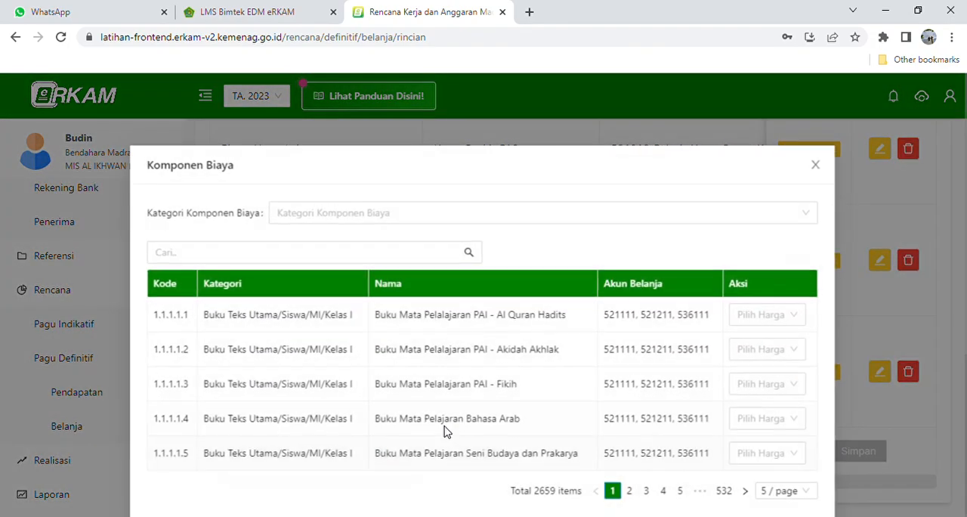
left_click(436, 212)
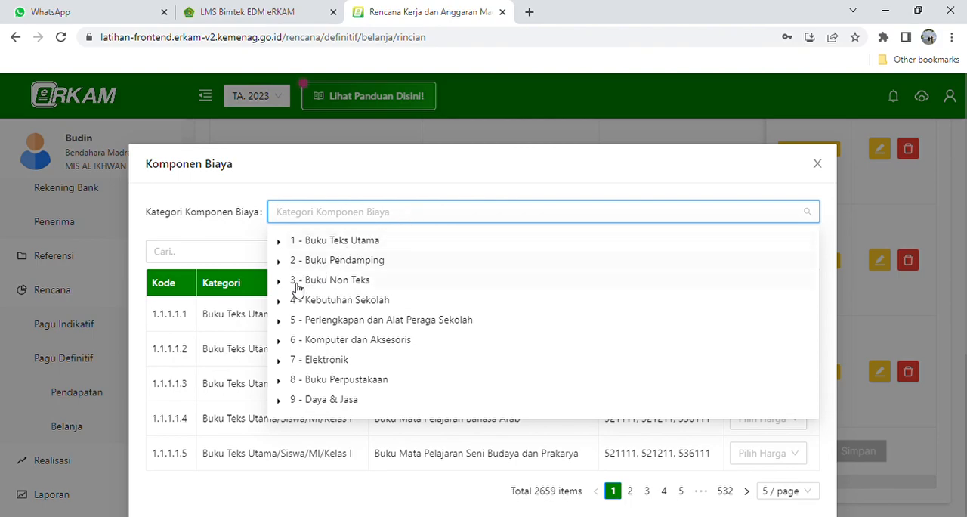
left_click(285, 301)
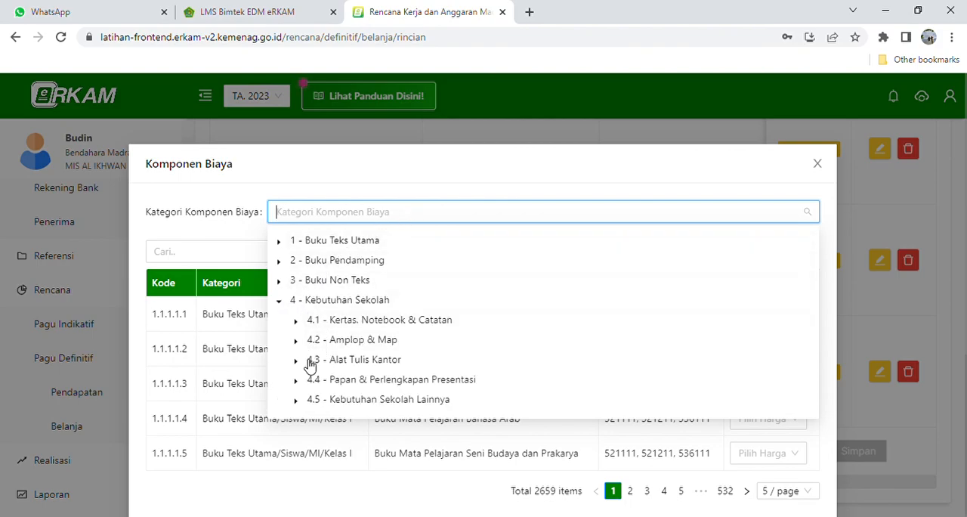
scroll(311, 362, "down", 1)
left_click(296, 388)
scroll(416, 366, "down", 1)
scroll(417, 366, "down", 1)
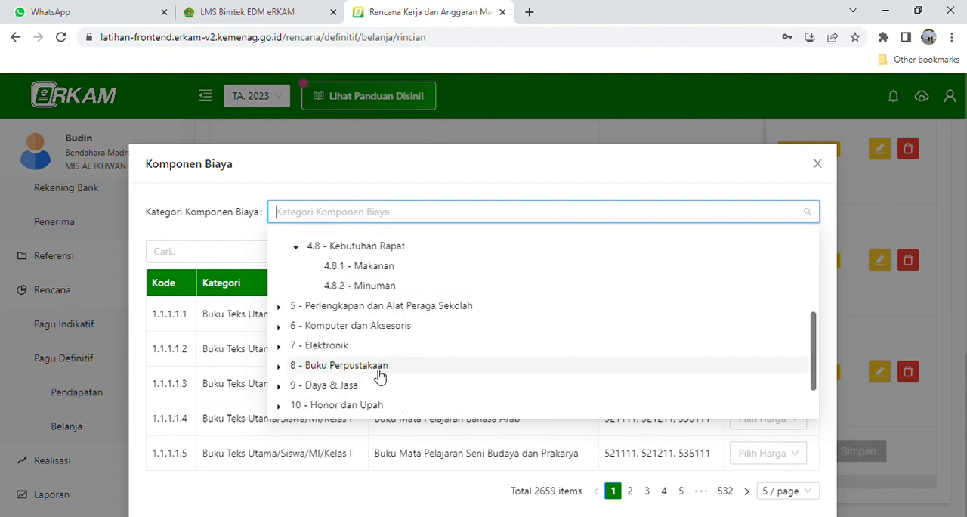
left_click(386, 272)
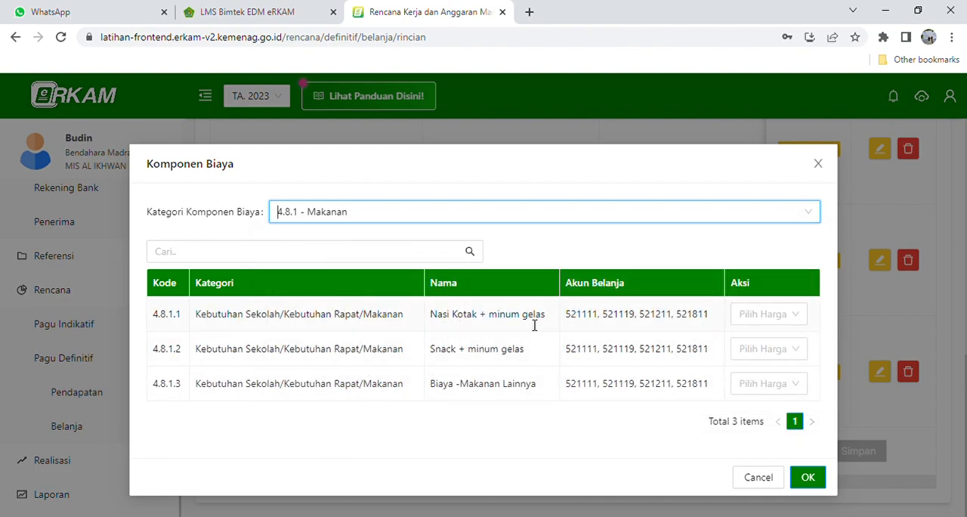
left_click(795, 320)
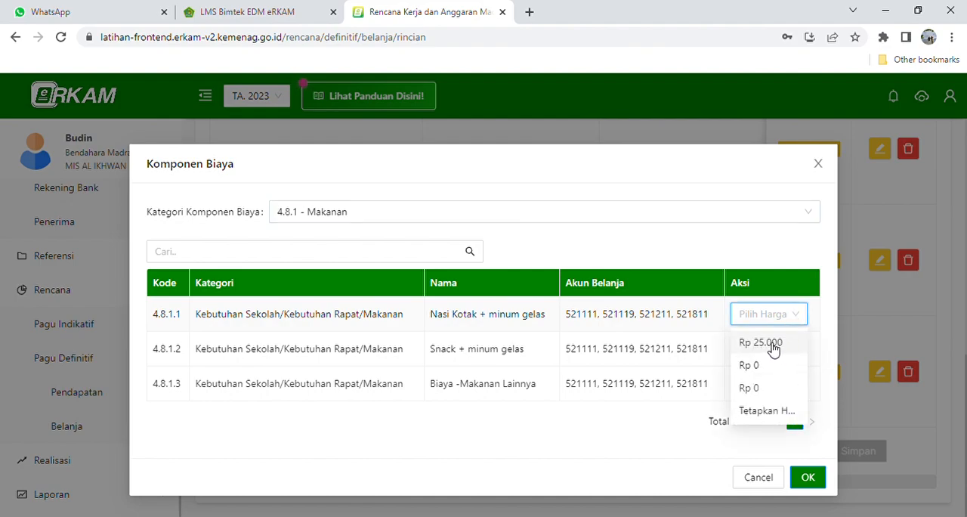
left_click(760, 343)
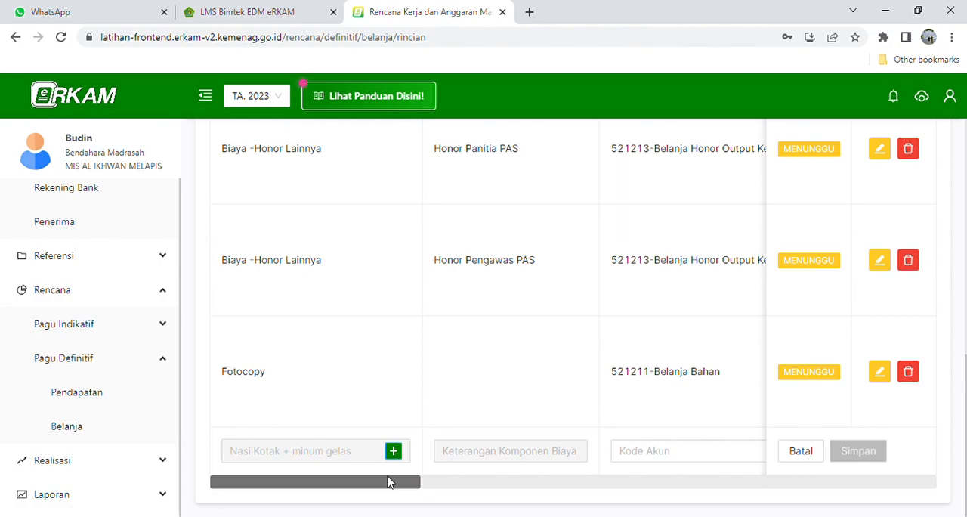
- Set the Nasi Kotak row's Kode Akun to 521211-Belanja Bahan
left_click_drag(387, 483, 466, 495)
left_click(453, 453)
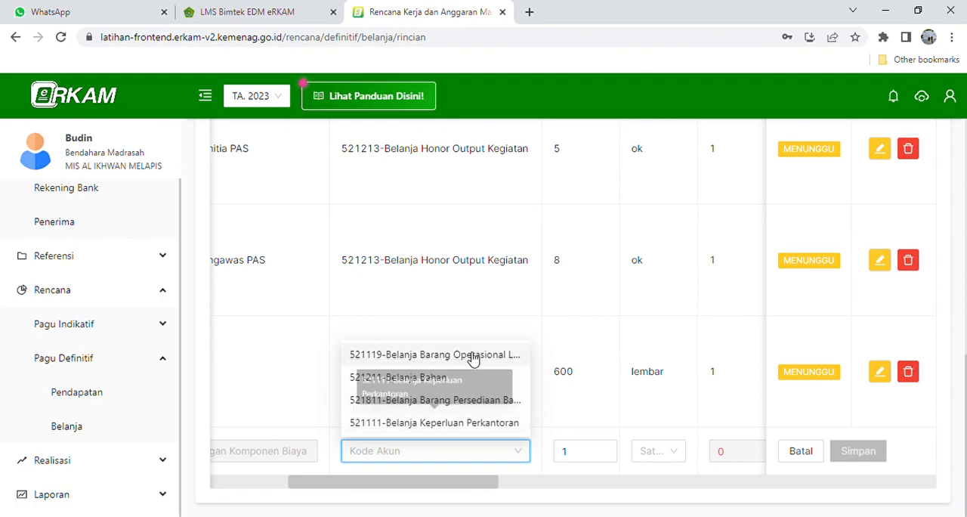
left_click(432, 378)
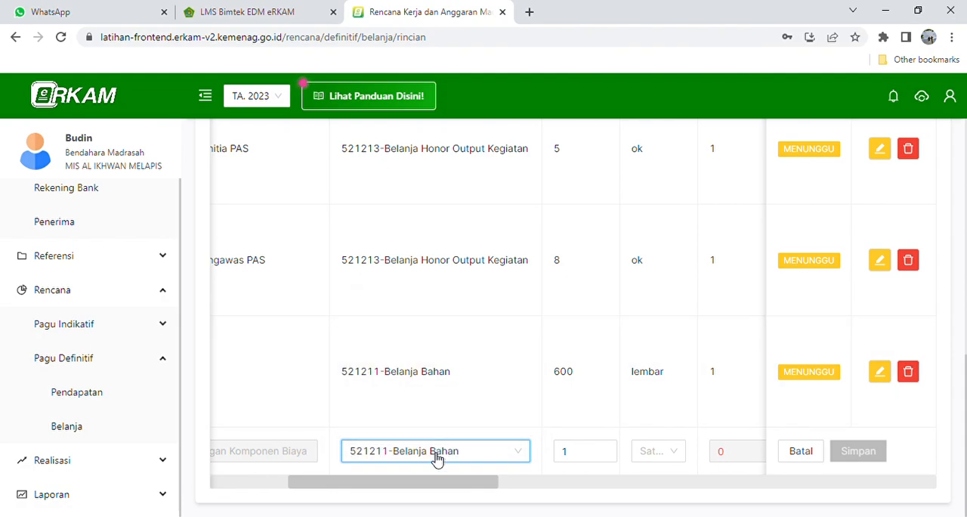
- Set the Nasi Kotak row's Koefisien 1 unit to orang
left_click_drag(425, 489, 462, 487)
left_click(456, 453)
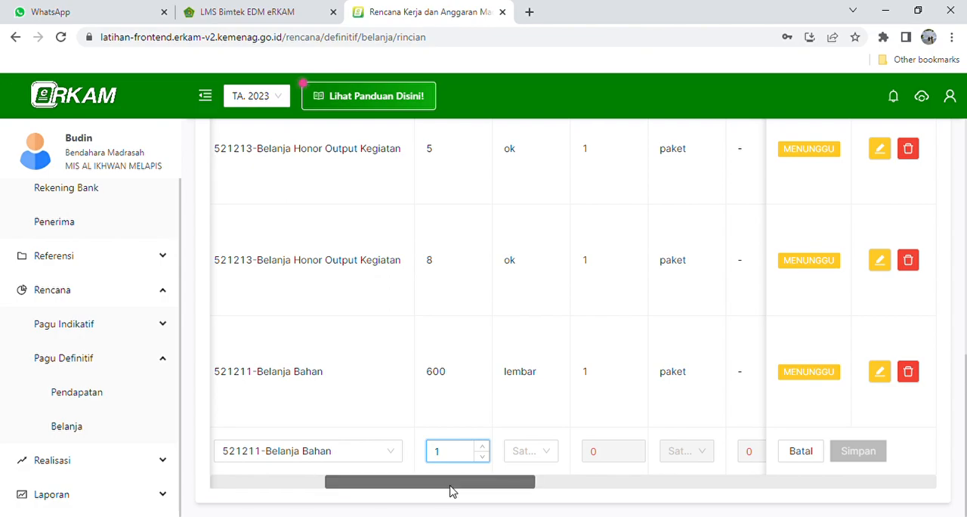
left_click_drag(451, 487, 483, 482)
left_click(427, 456)
type("or")
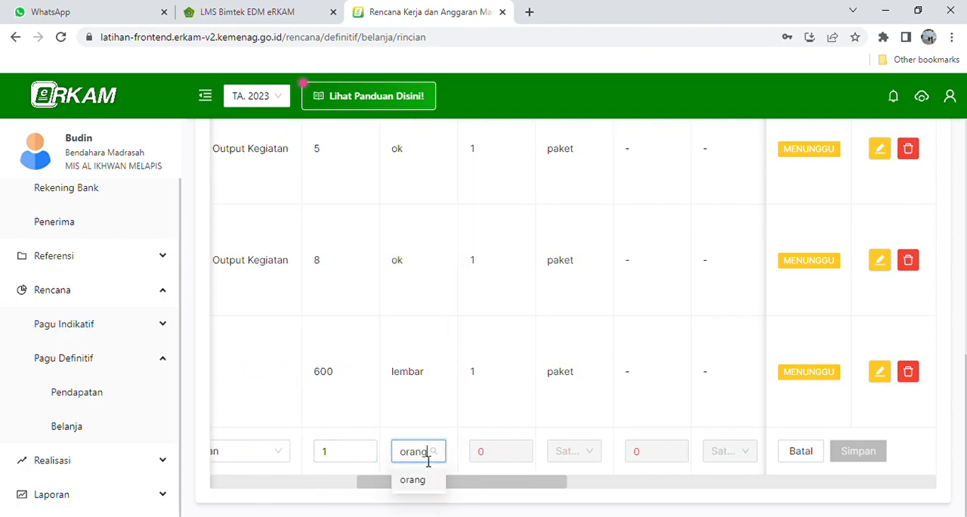
type("ang")
left_click(423, 479)
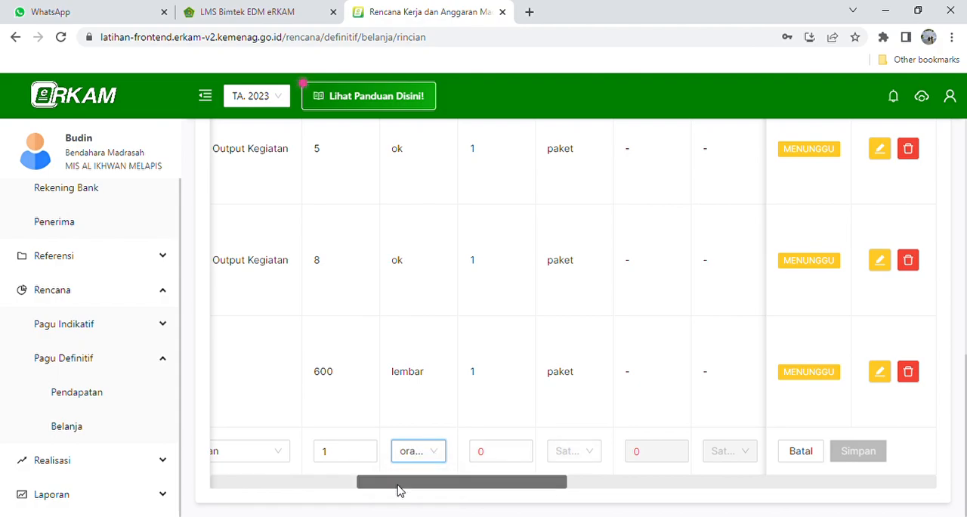
left_click(435, 456)
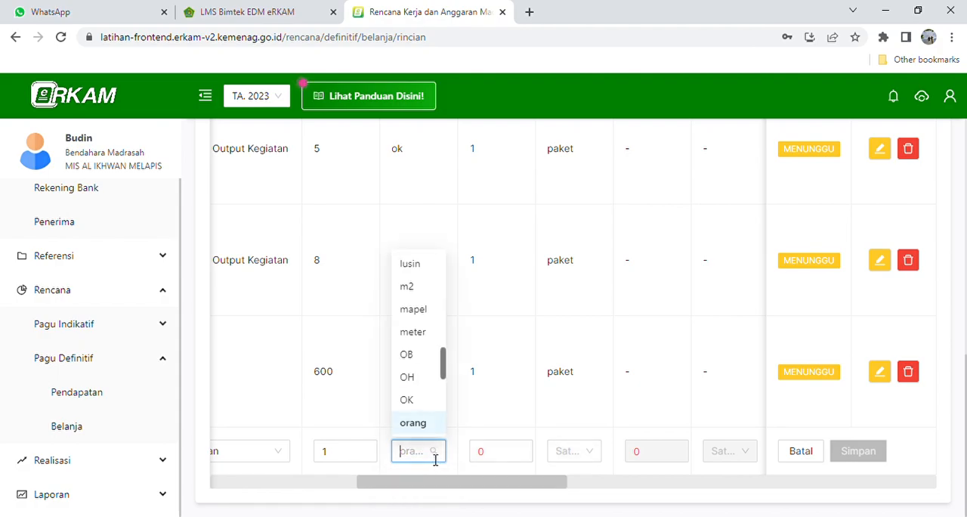
type("kotak")
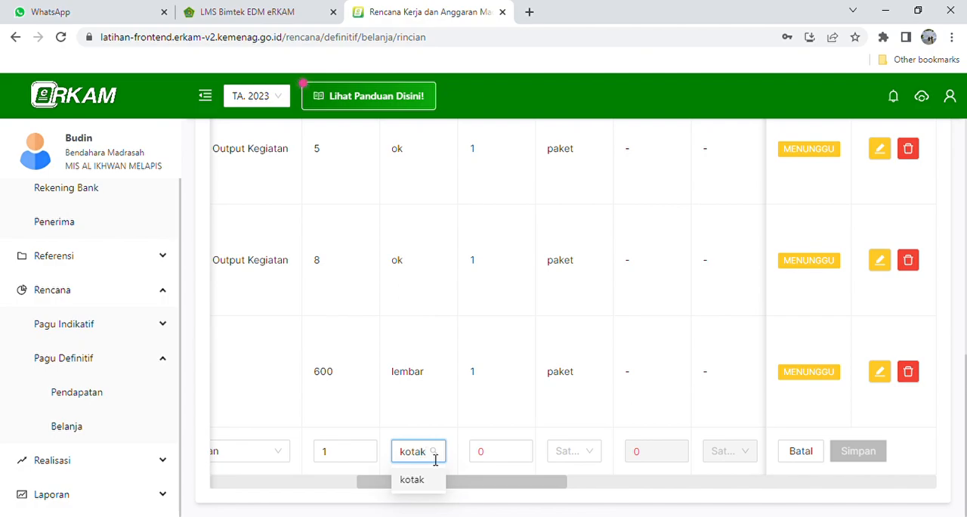
left_click(365, 486)
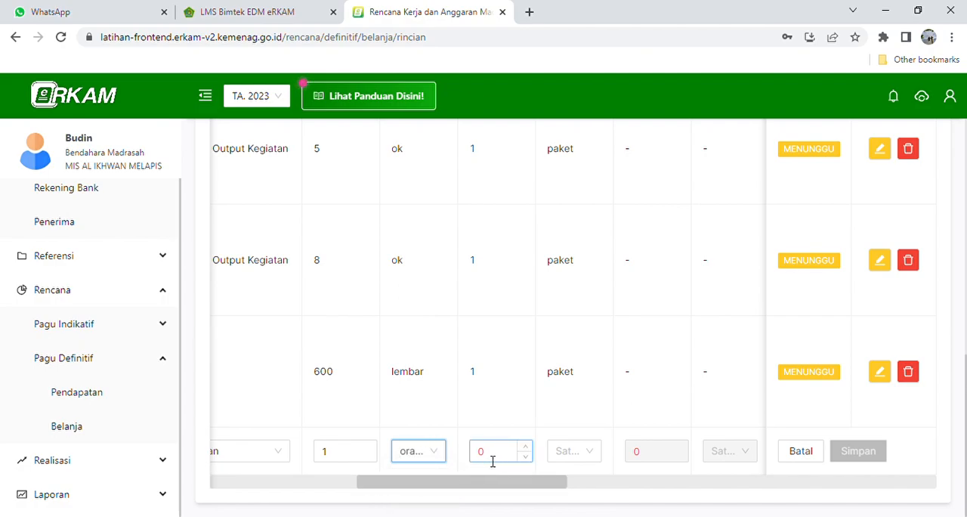
- Change the Nasi Kotak row's Koefisien 1 unit to kotak and set its Koefisien 2 to 15 orang
type("kot")
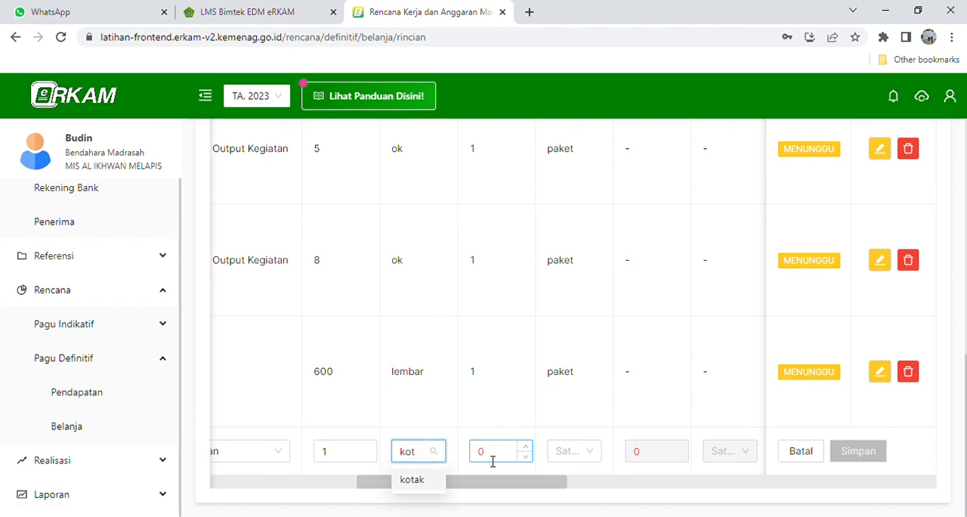
left_click(412, 480)
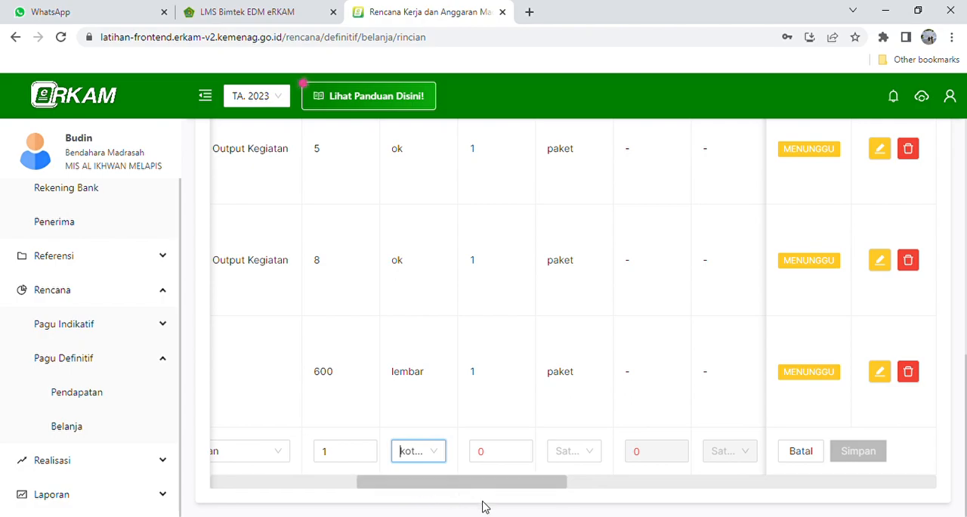
left_click(507, 460)
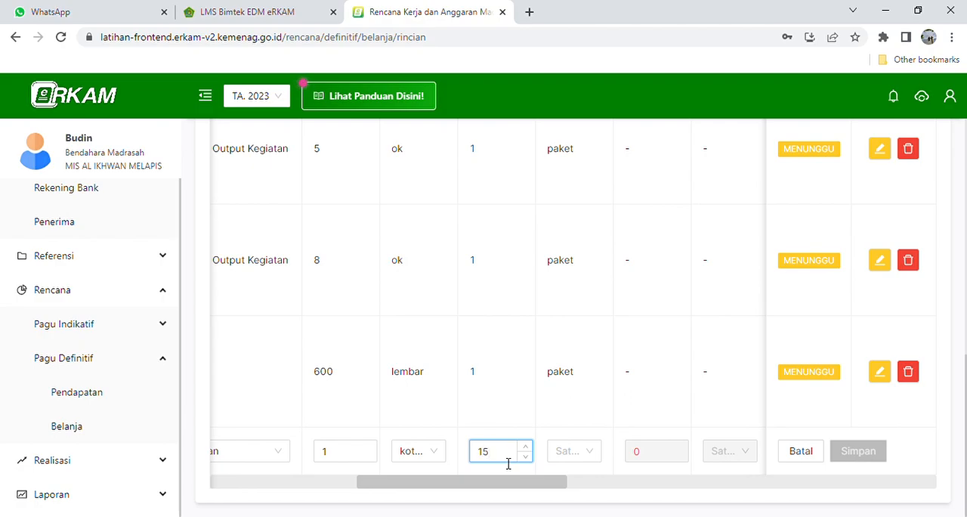
left_click(579, 456)
type("o")
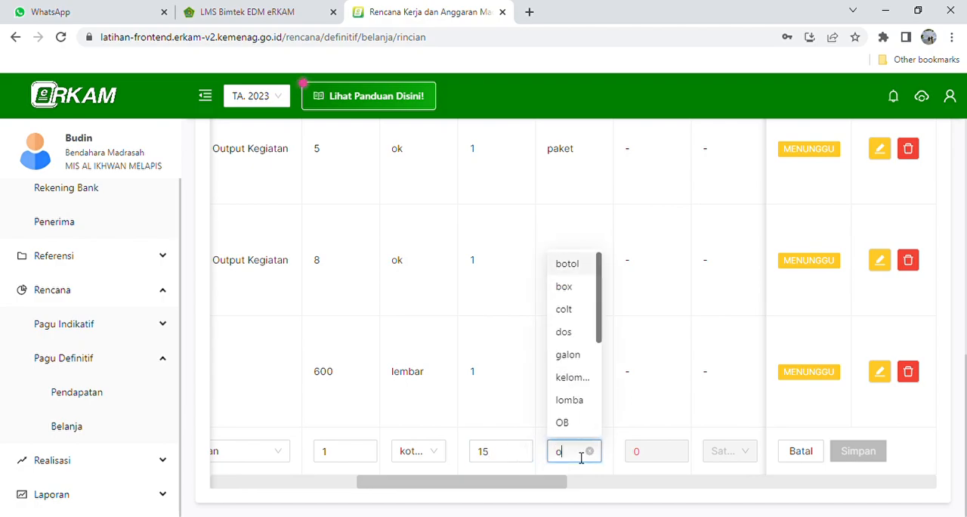
type("rang")
left_click(578, 479)
- Set the Nasi Kotak row's Koefisien 3 to 6 hari
left_click_drag(533, 492, 561, 492)
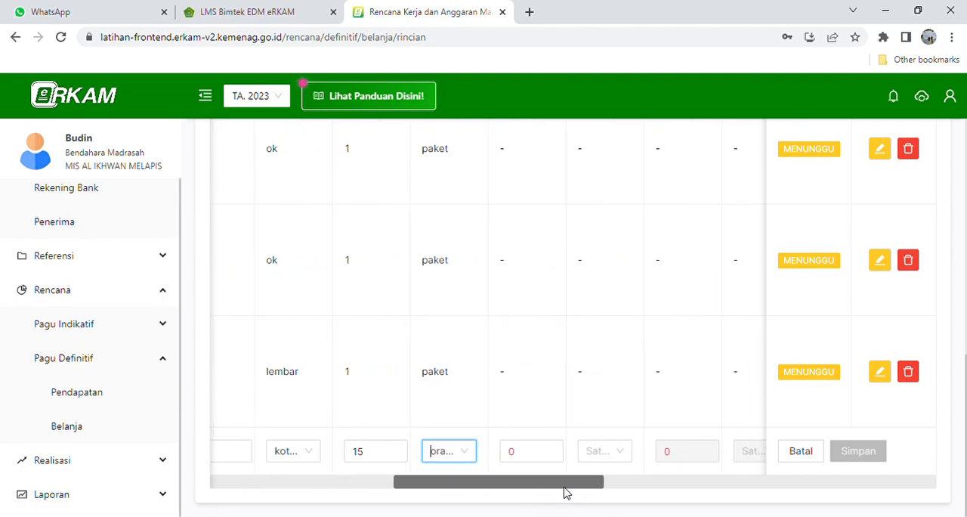
scroll(561, 395, "up", 2)
scroll(561, 395, "down", 2)
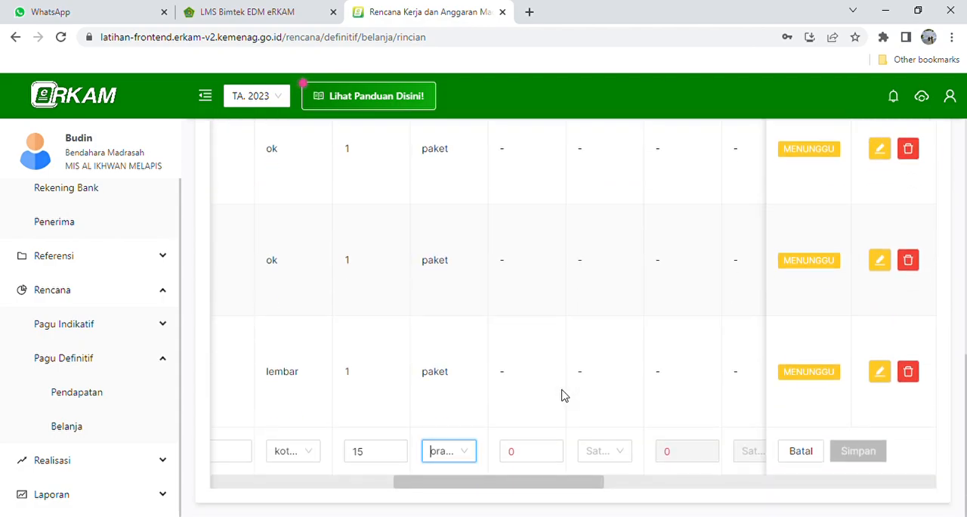
left_click(539, 453)
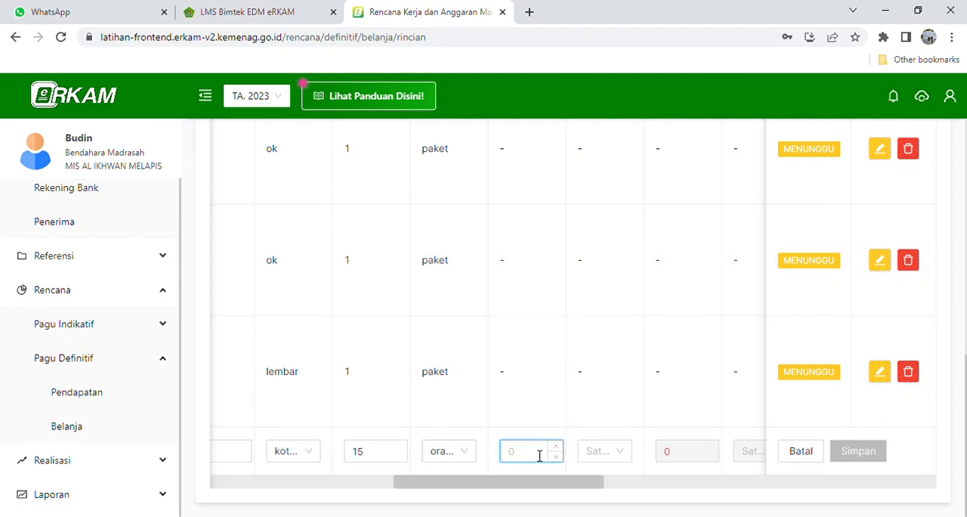
left_click(596, 451)
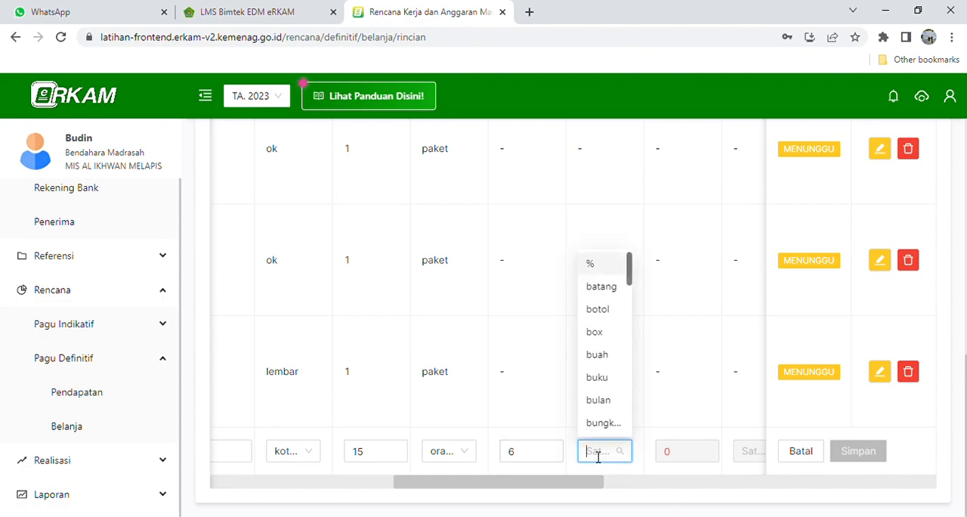
type("Hari")
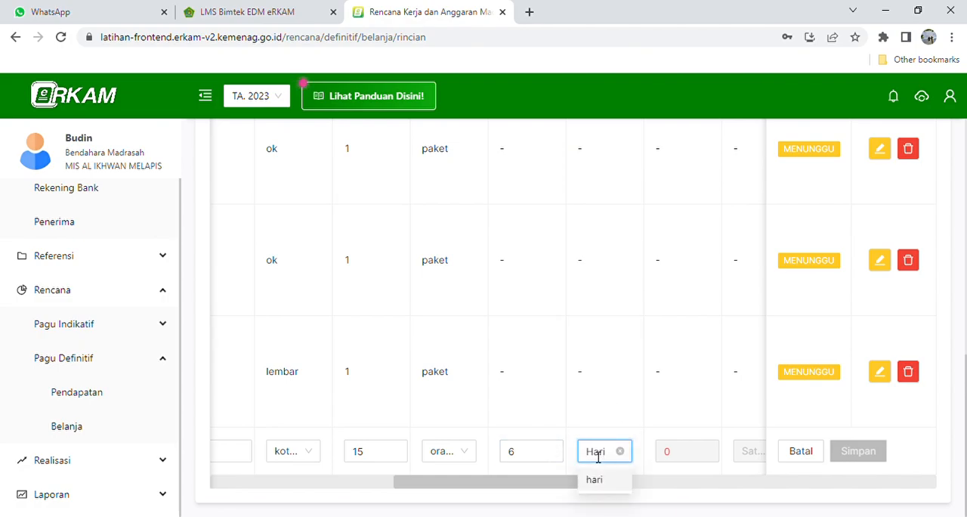
left_click(594, 479)
- Check the Nasi Kotak row's coefficients and set its PPN to Tidak ada PPN
left_click_drag(531, 478, 458, 491)
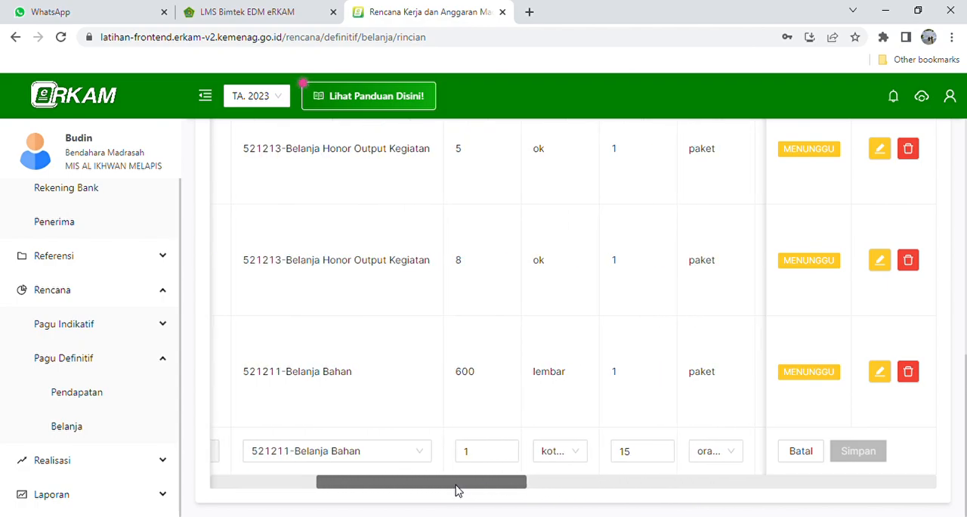
left_click(482, 456)
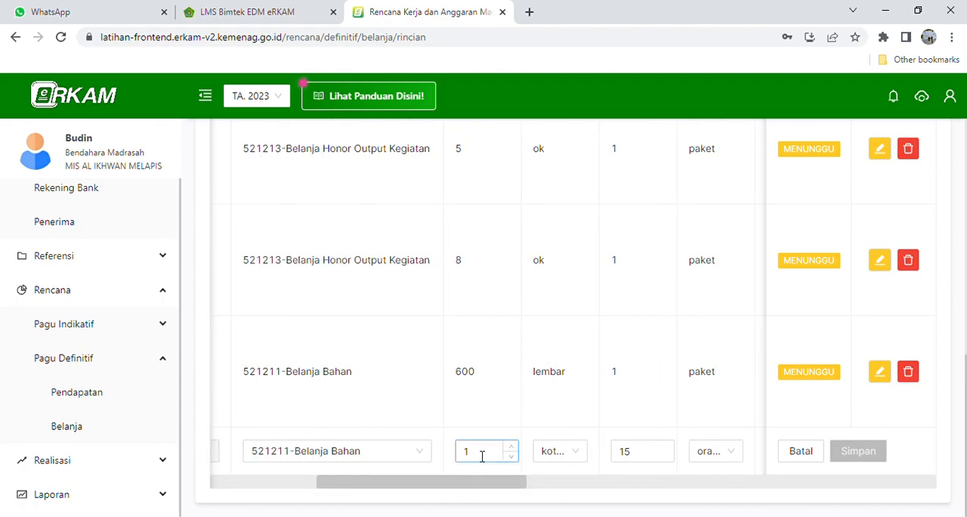
left_click_drag(492, 486, 530, 486)
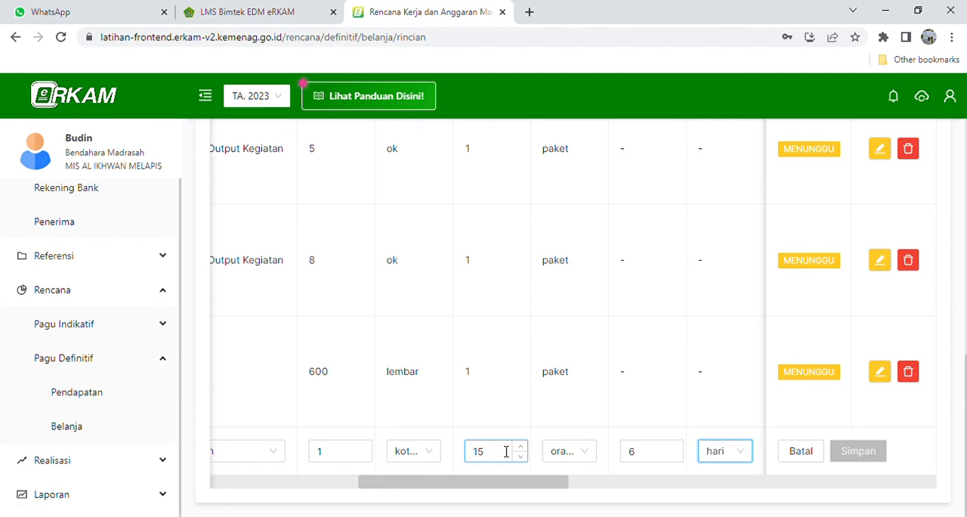
left_click_drag(492, 486, 536, 487)
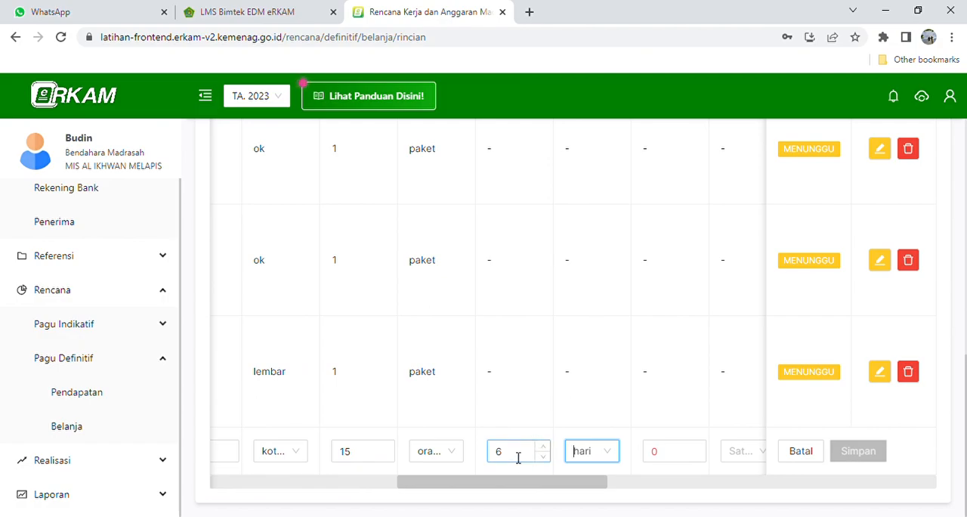
left_click_drag(518, 484, 722, 493)
left_click(684, 452)
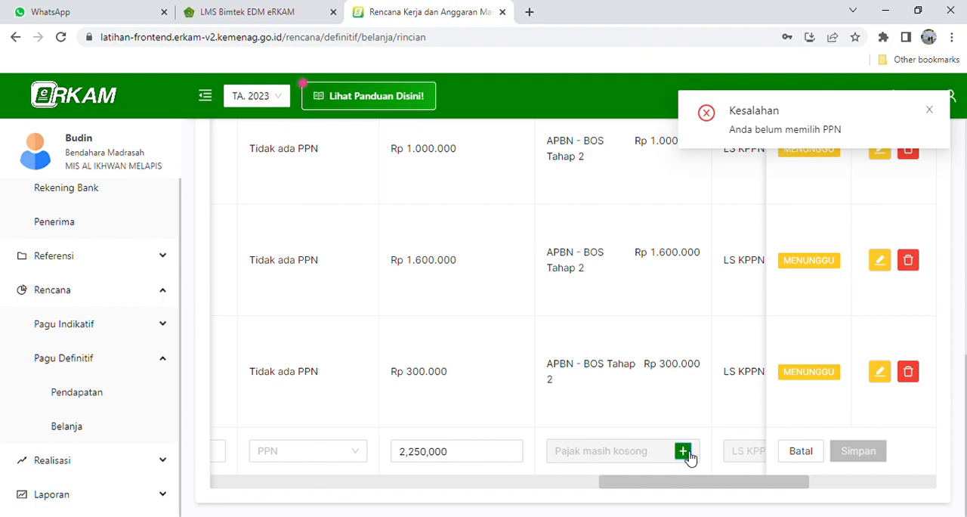
left_click(357, 457)
left_click(316, 384)
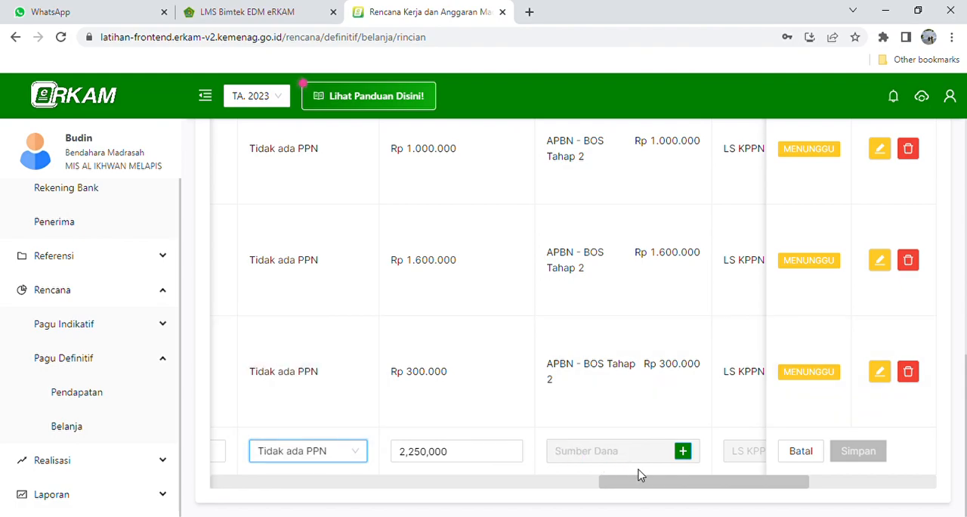
- Add APBN - BOS Tahap 2 as the Nasi Kotak row's Sumber Dana with an allocated quantity of 90 and save it
left_click(683, 453)
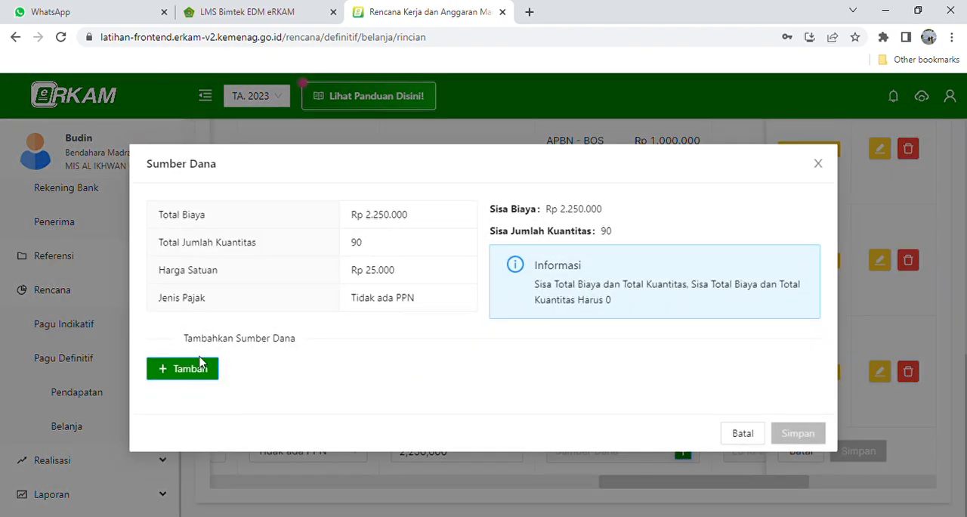
left_click(198, 367)
left_click(230, 392)
left_click(216, 440)
left_click(309, 391)
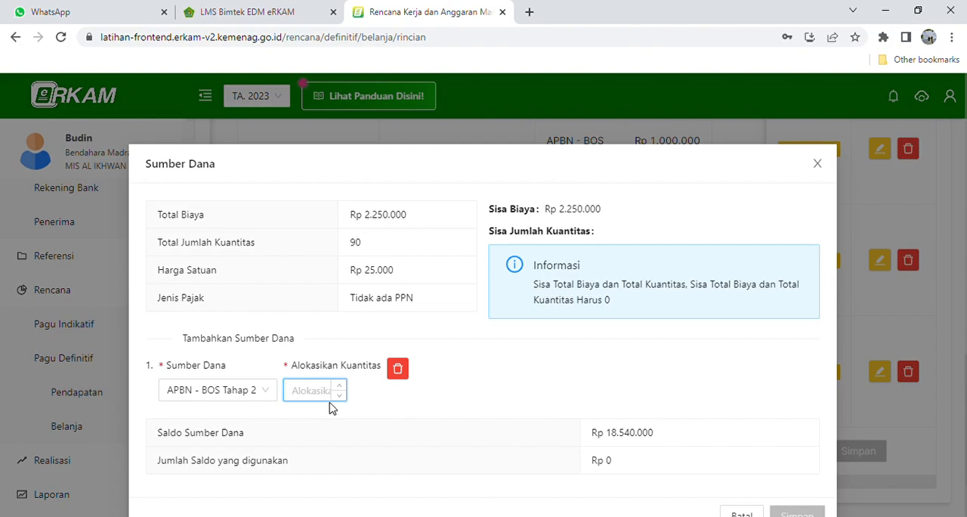
type("90")
scroll(626, 447, "down", 2)
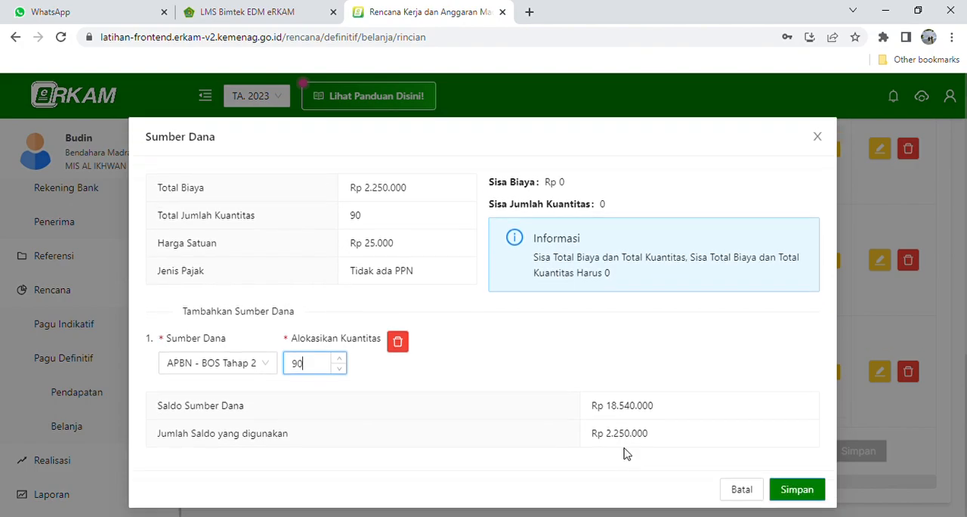
left_click(710, 487)
- Allocate 90 to November in the Nasi Kotak row's monthly cash budget (AKB) and save the row
left_click_drag(686, 488, 764, 489)
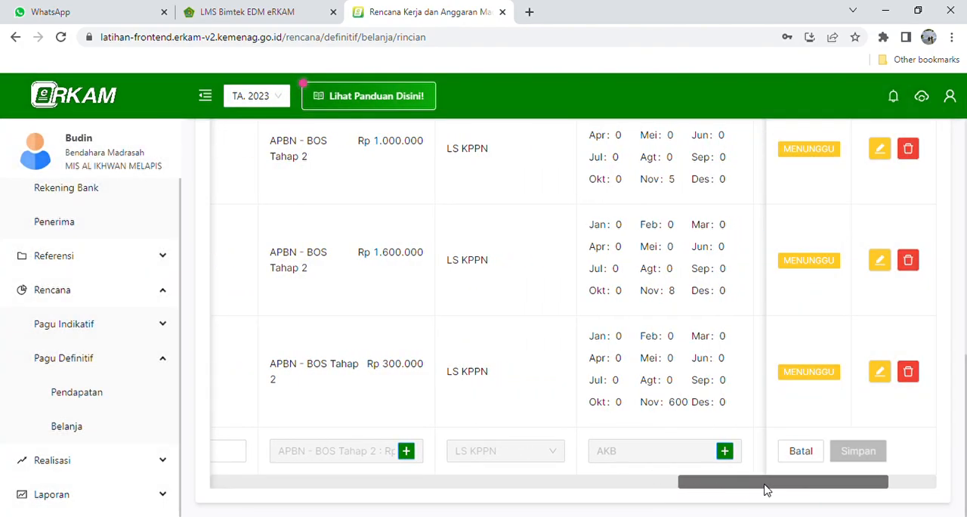
left_click(724, 451)
left_click(513, 416)
type("90")
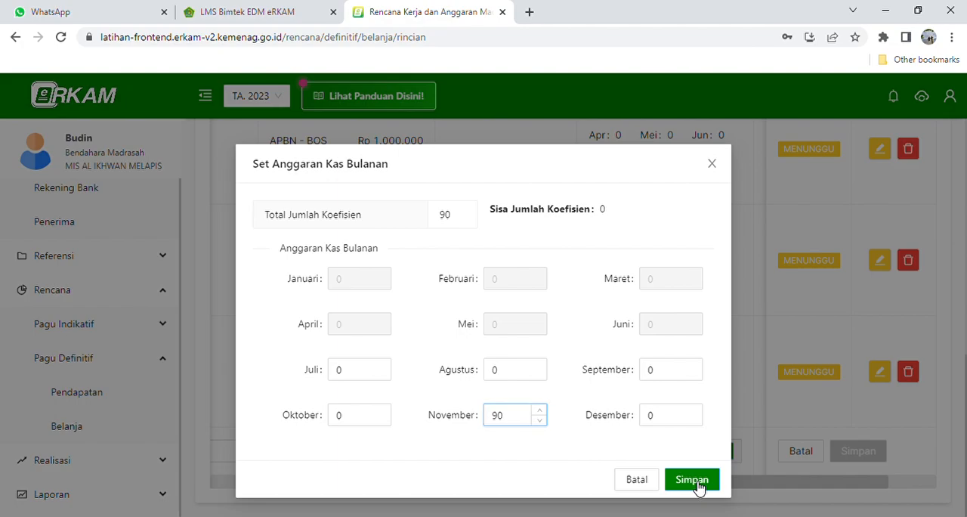
left_click(692, 481)
left_click_drag(706, 486, 816, 475)
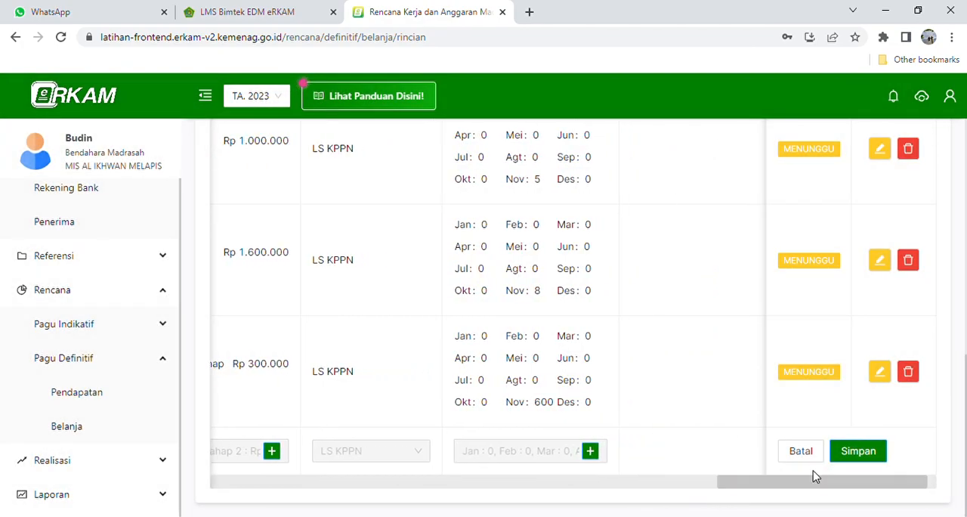
left_click(856, 454)
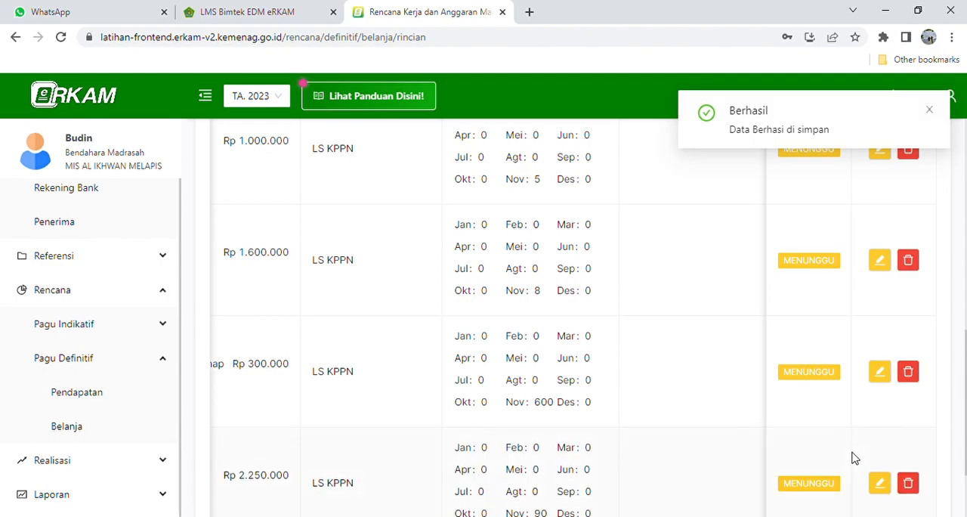
- Return to the definitive-budget Belanja list and open the Pelaksanaan Penilaian/Ujian Akhir Semester activity's details again
scroll(854, 458, "down", 2)
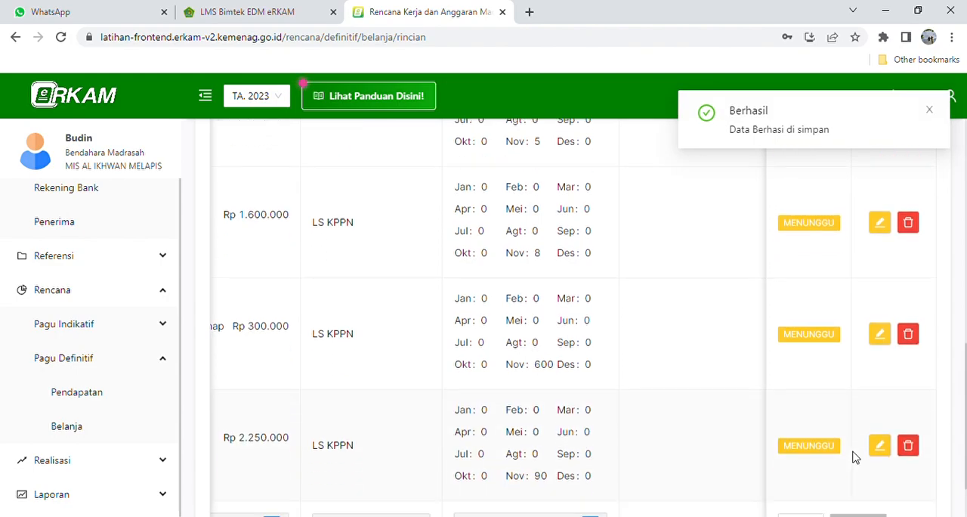
left_click_drag(773, 486, 234, 462)
left_click(66, 426)
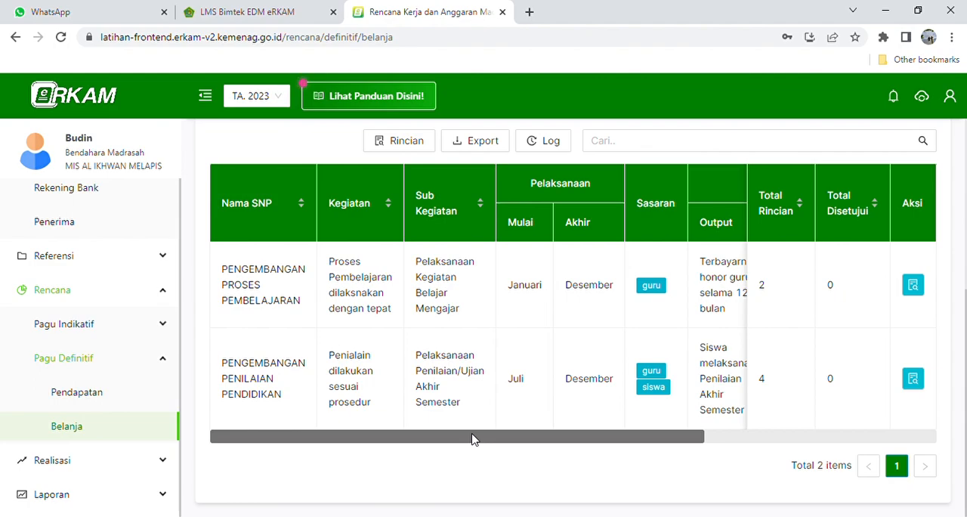
left_click_drag(471, 438, 578, 438)
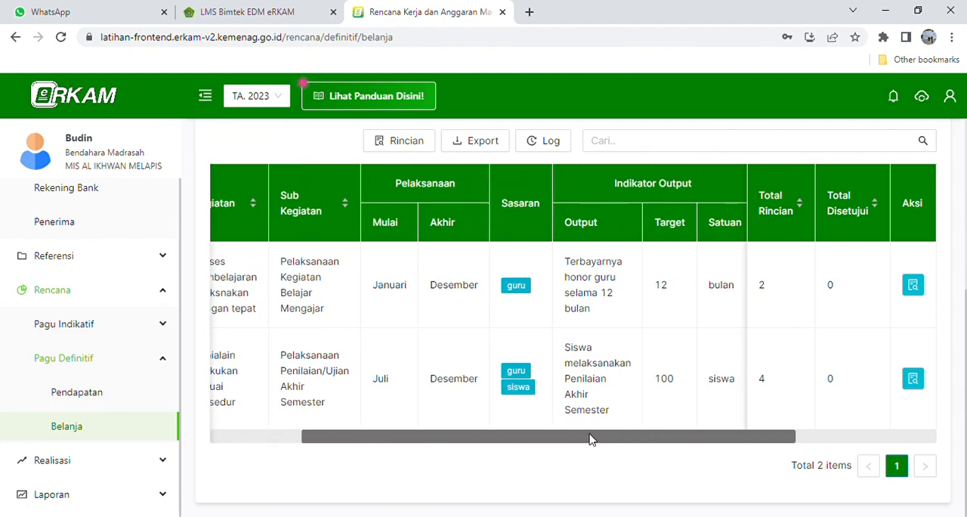
left_click(913, 379)
- Search the cost components for banner and pick Banner (4.4.6.3) at Rp 35.000 for the new row
scroll(492, 386, "down", 5)
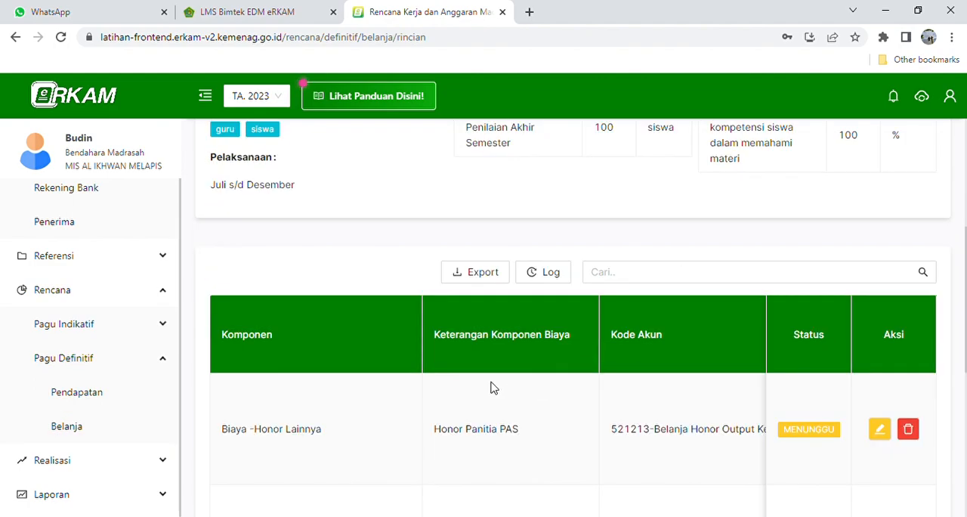
scroll(484, 396, "down", 2)
scroll(484, 398, "up", 3)
scroll(484, 398, "down", 3)
left_click(393, 451)
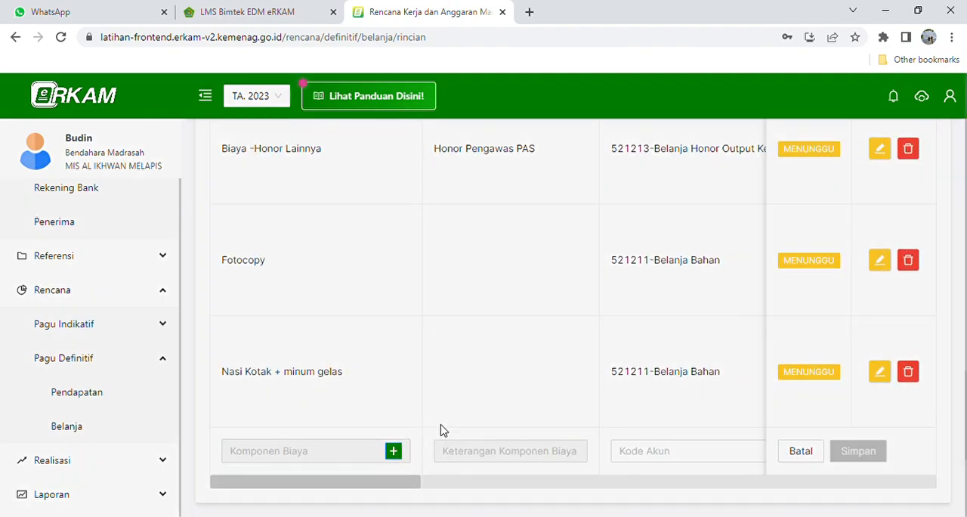
left_click(326, 259)
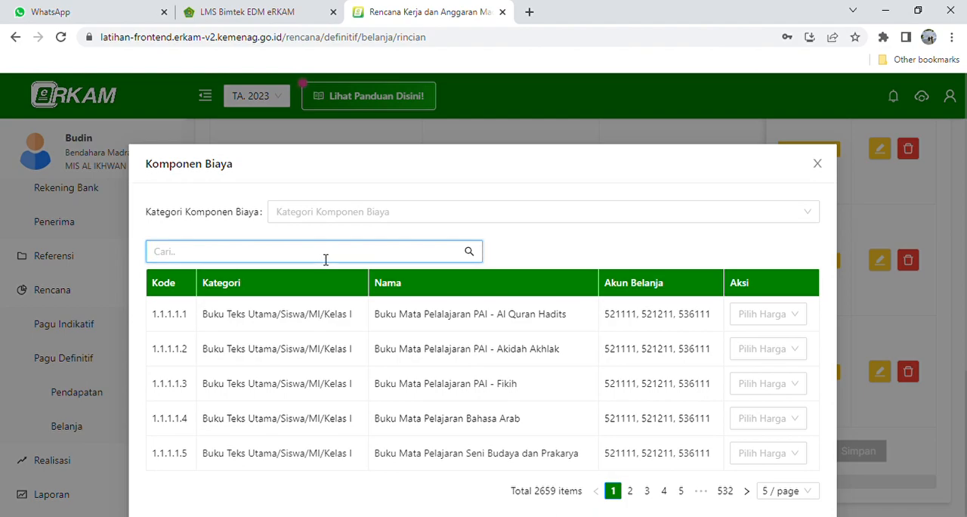
left_click(353, 213)
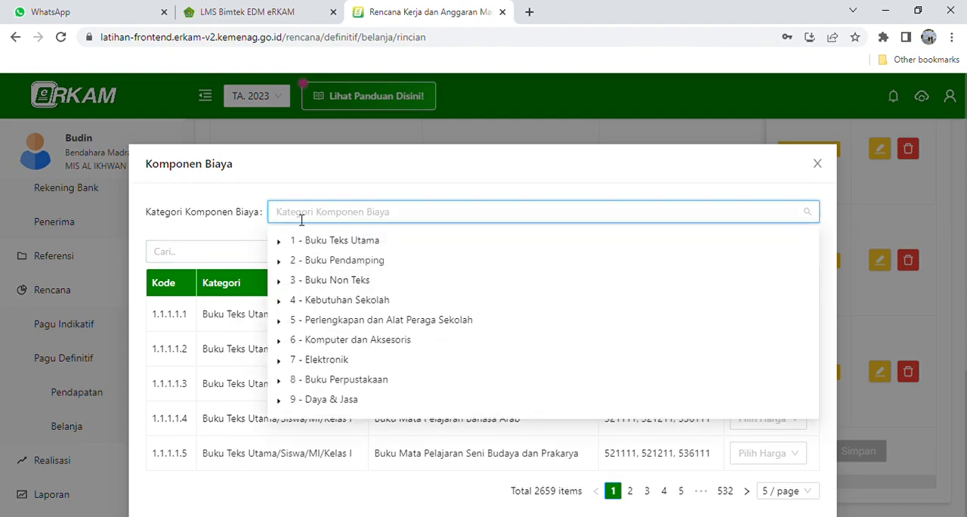
left_click(195, 254)
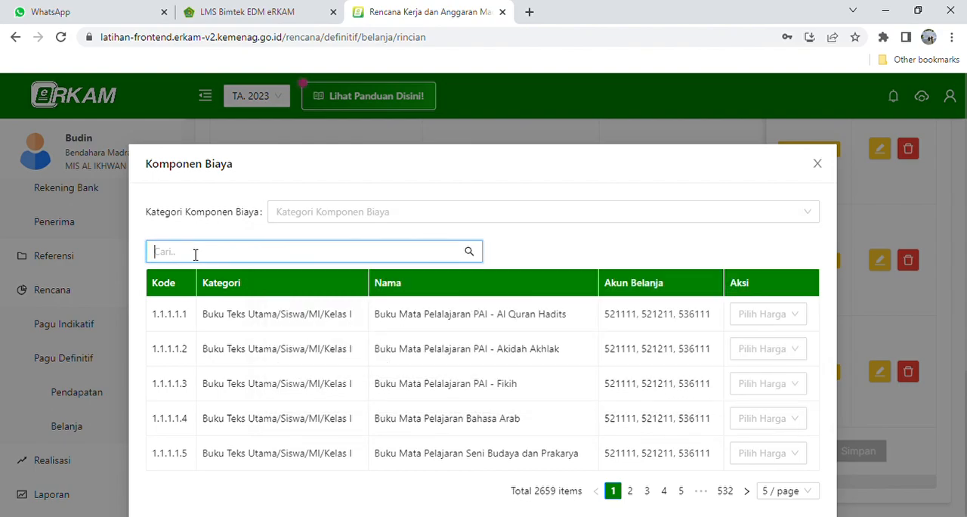
type("banner")
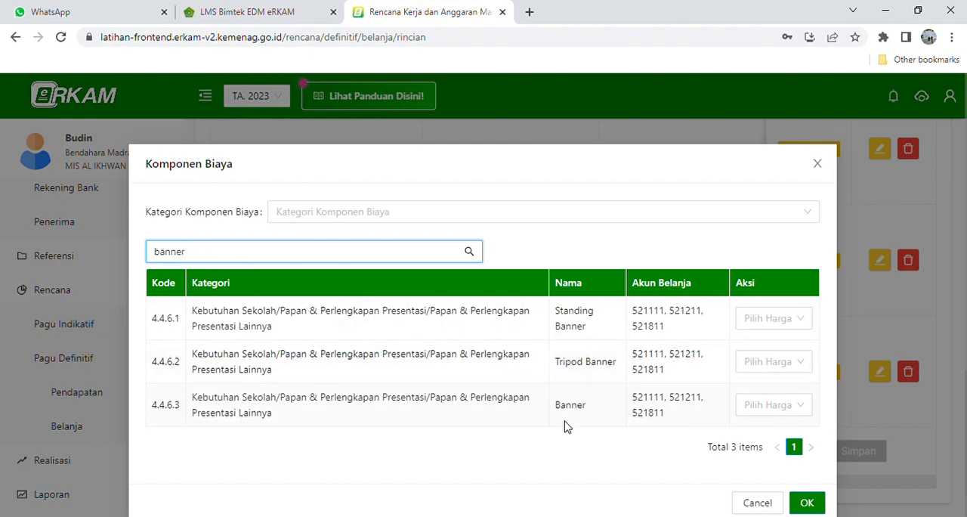
left_click(778, 406)
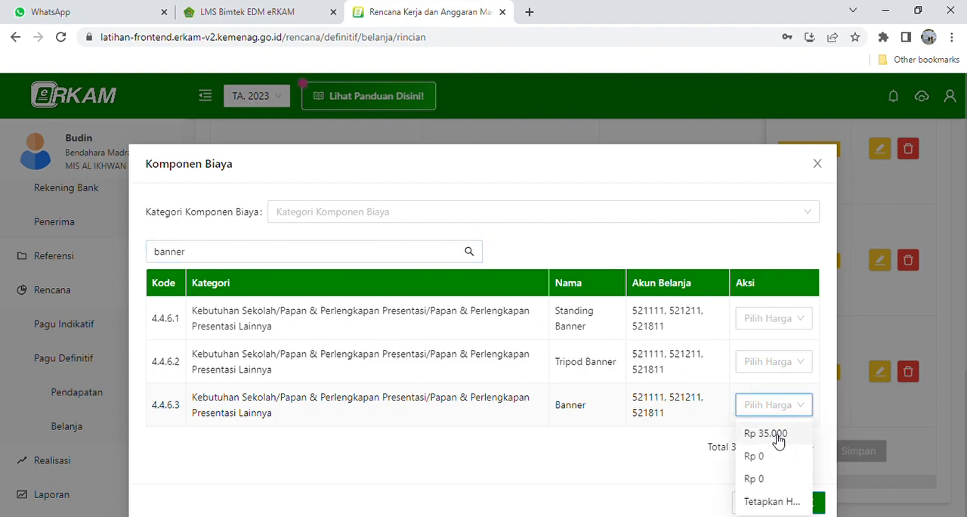
left_click(778, 439)
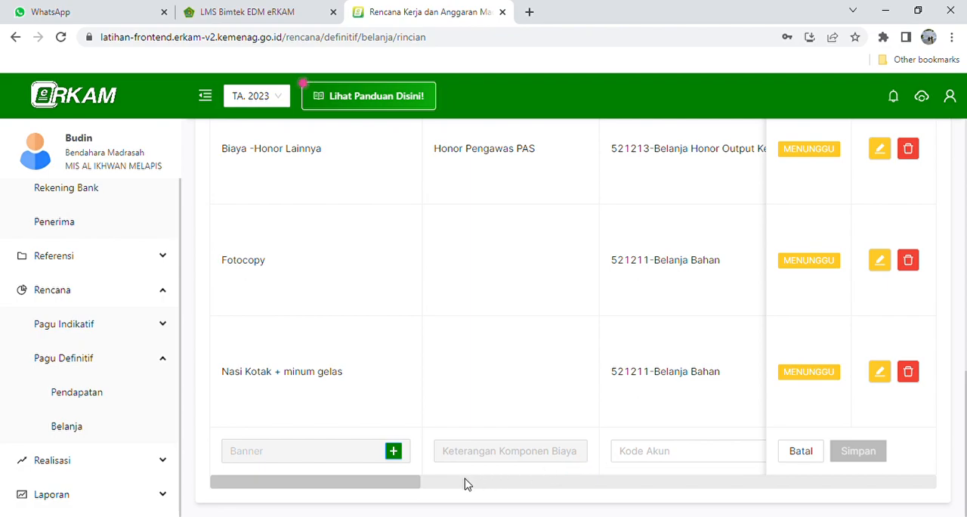
- Set the Banner row's account code to 521211-Belanja Bahan and its first volume to 6 meter
left_click_drag(403, 480, 440, 461)
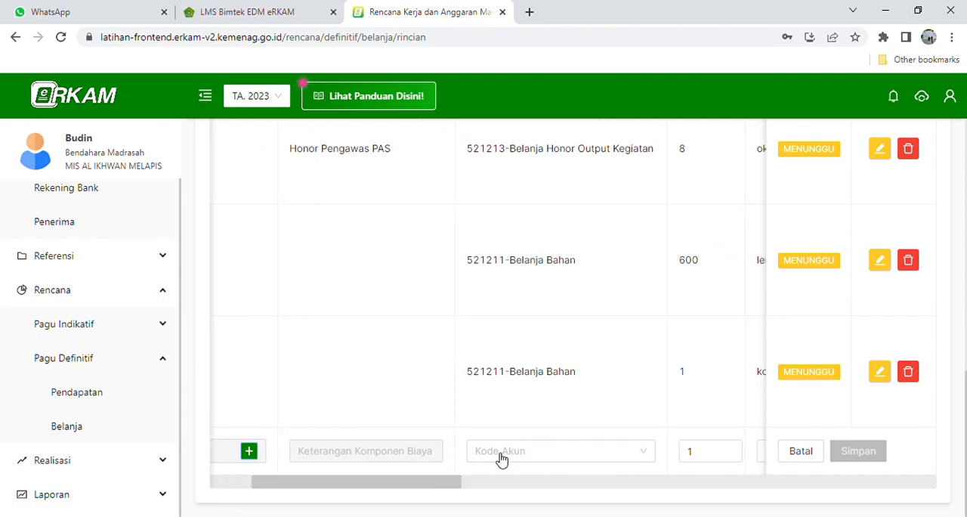
left_click(538, 456)
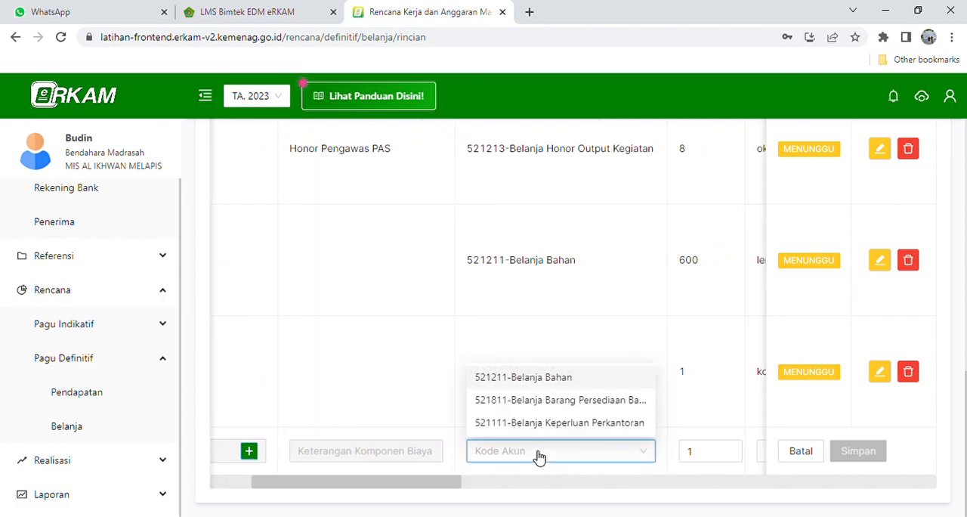
left_click(541, 381)
left_click_drag(443, 479, 501, 480)
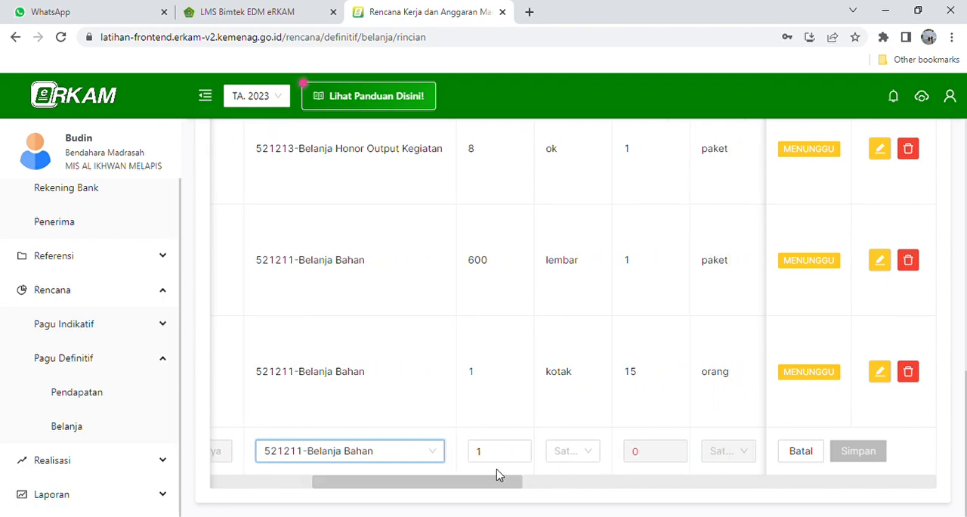
left_click(494, 455)
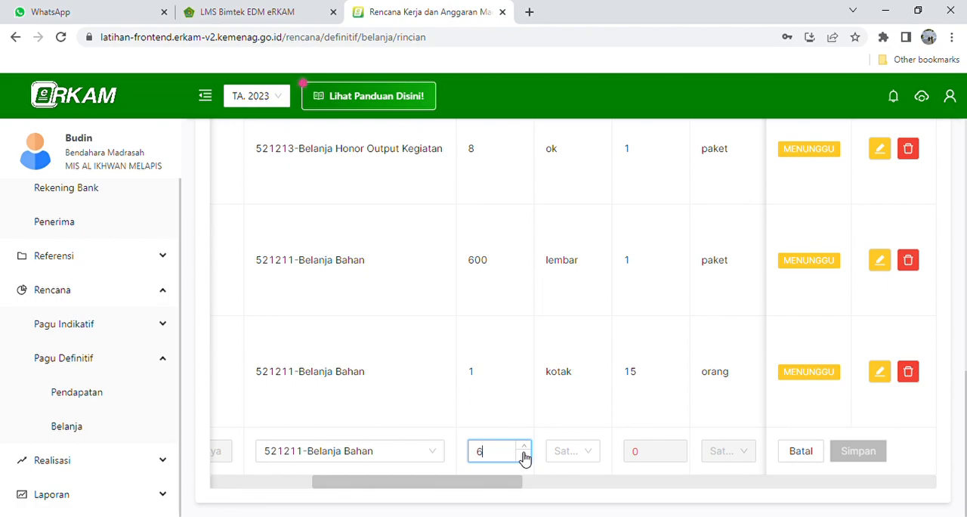
left_click(565, 452)
type("me")
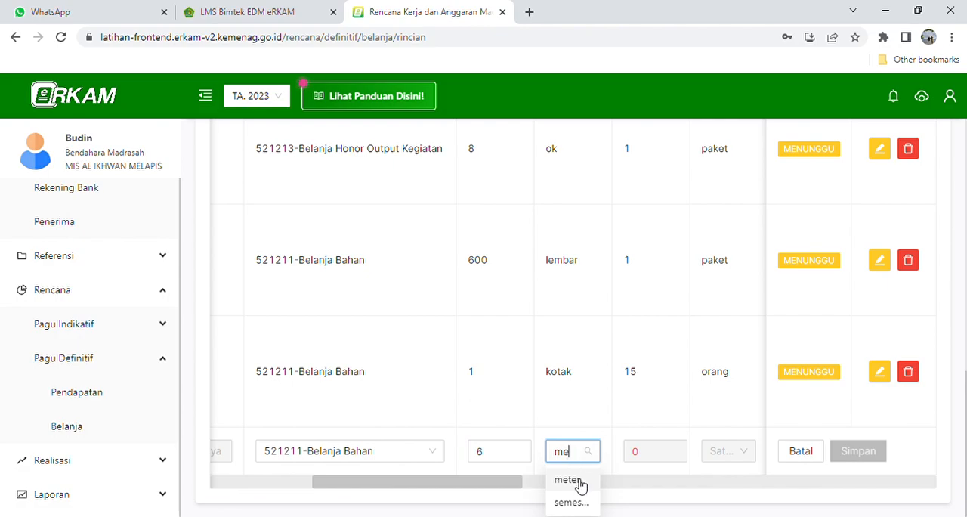
left_click(568, 480)
- Set the Banner row's second volume to 1 buah
left_click(667, 460)
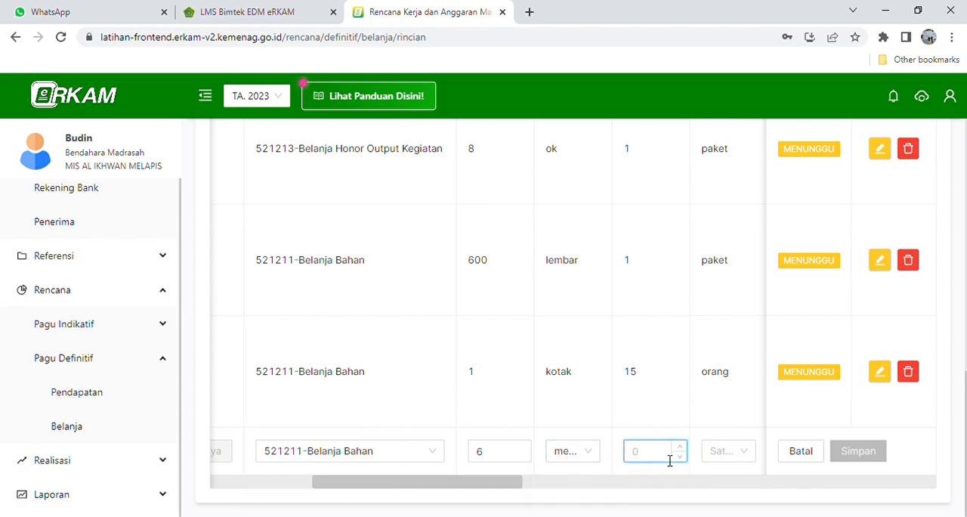
type("1")
left_click(751, 455)
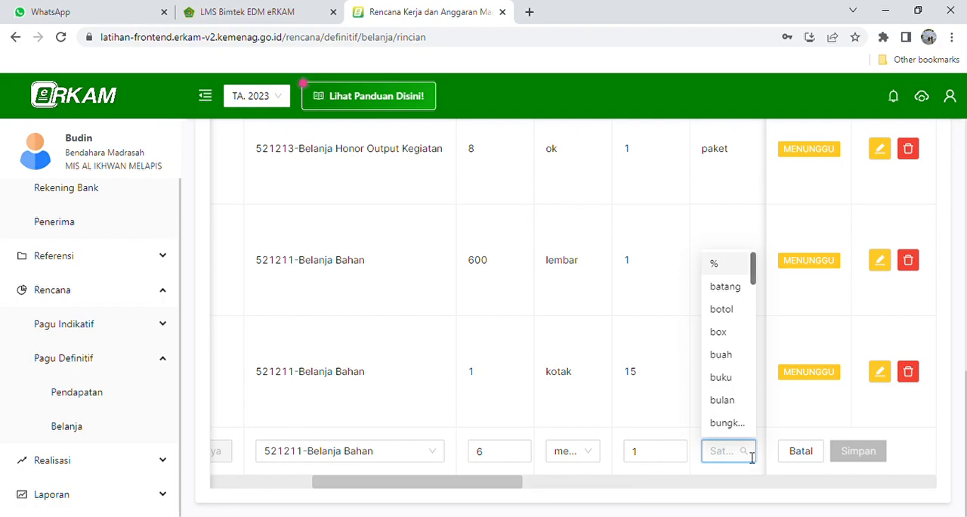
type("buah")
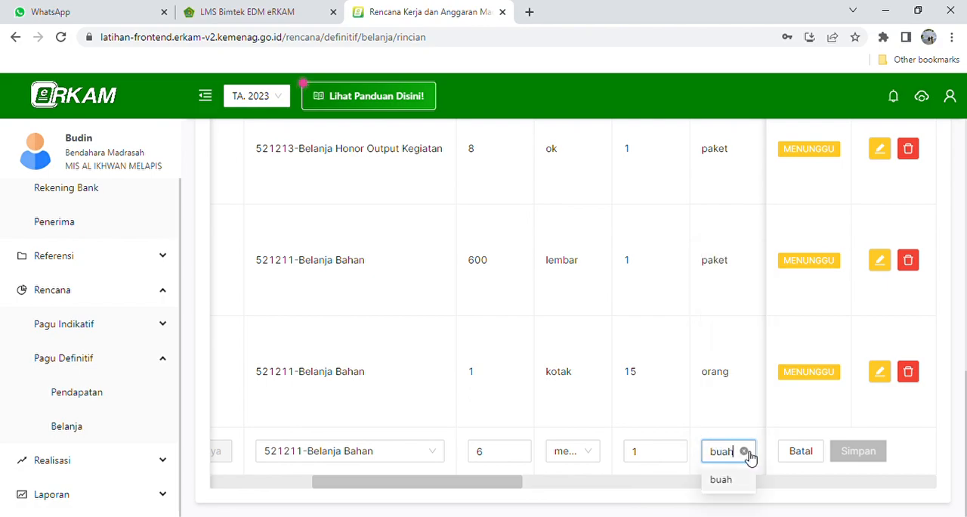
left_click(723, 482)
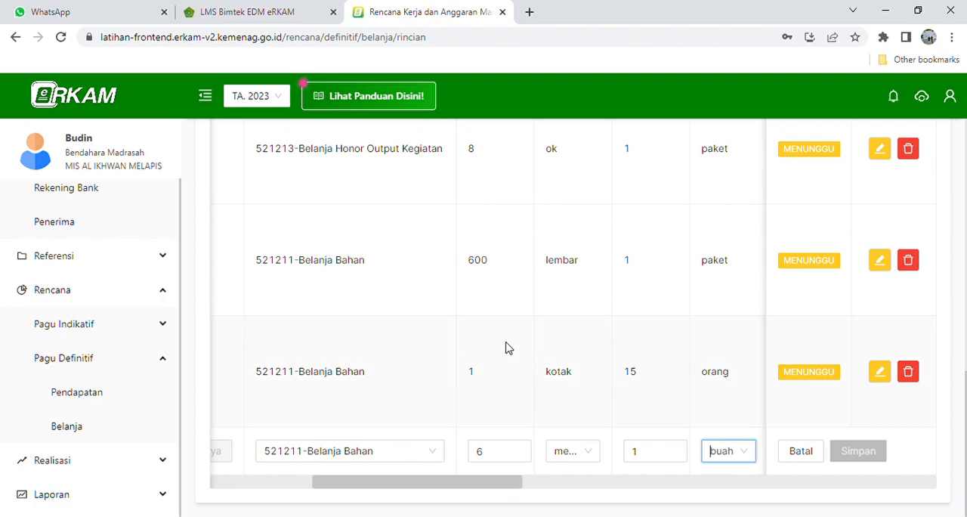
- Set the Banner row's PPN option to Tidak ada PPN
scroll(505, 346, "up", 5)
scroll(506, 345, "down", 5)
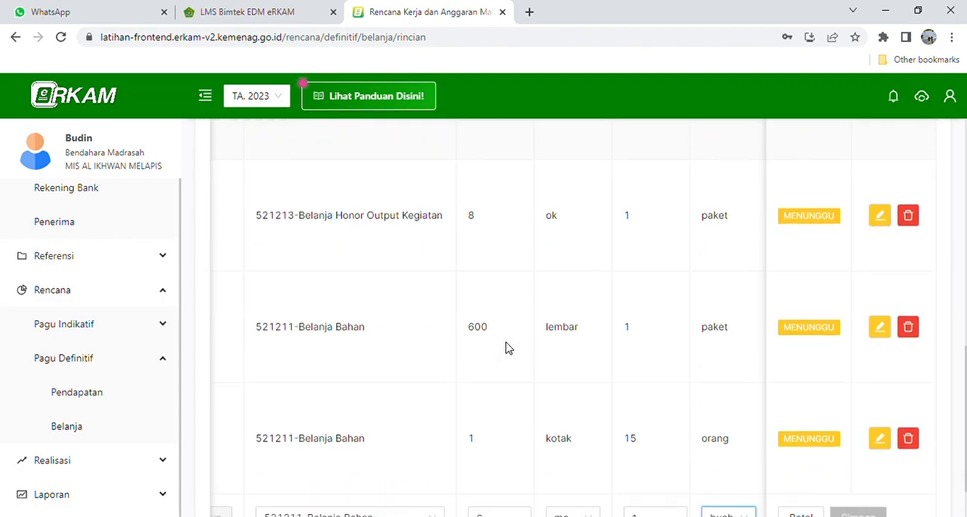
left_click_drag(484, 485, 531, 488)
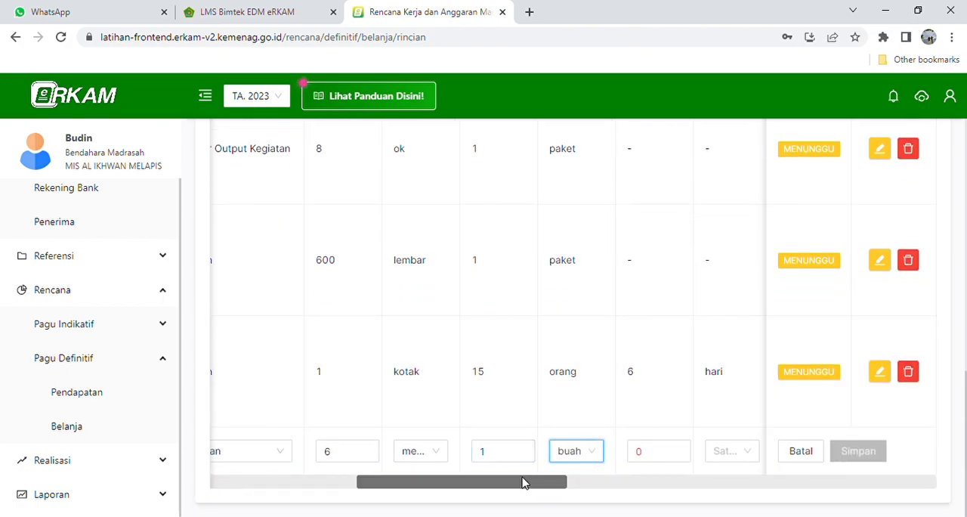
left_click_drag(520, 486, 577, 485)
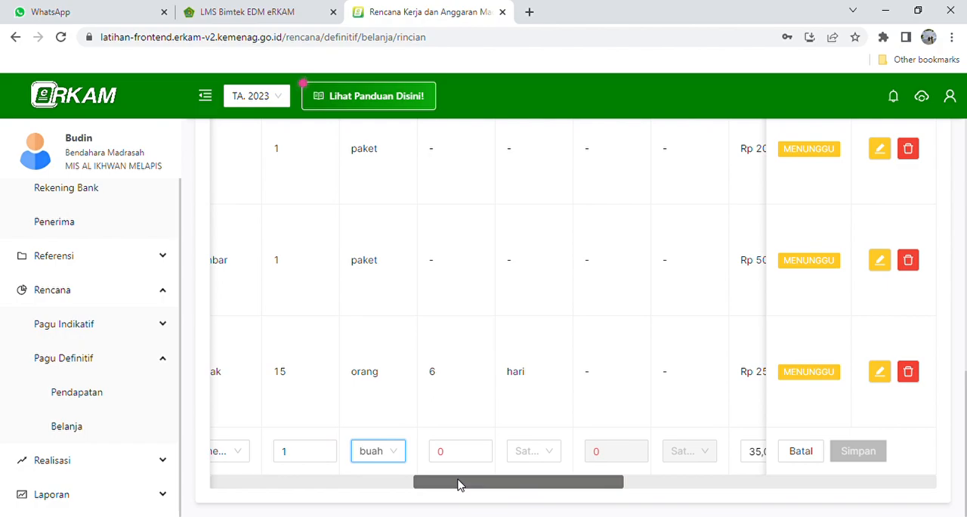
left_click_drag(458, 484, 598, 482)
left_click(509, 457)
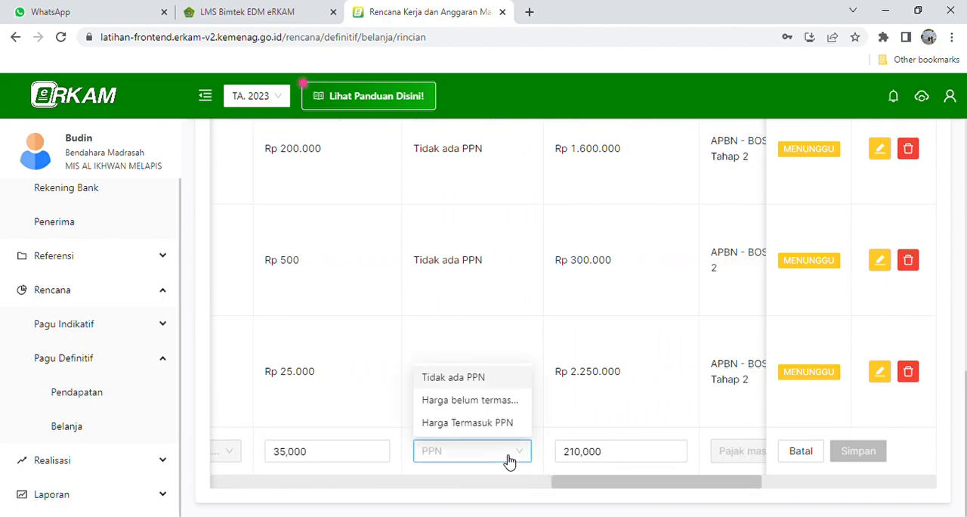
left_click(468, 380)
- Add APBN - BOS Tahap 2 as the Banner row's Sumber Dana with an allocated quantity of 6 and save it
left_click_drag(578, 480, 639, 484)
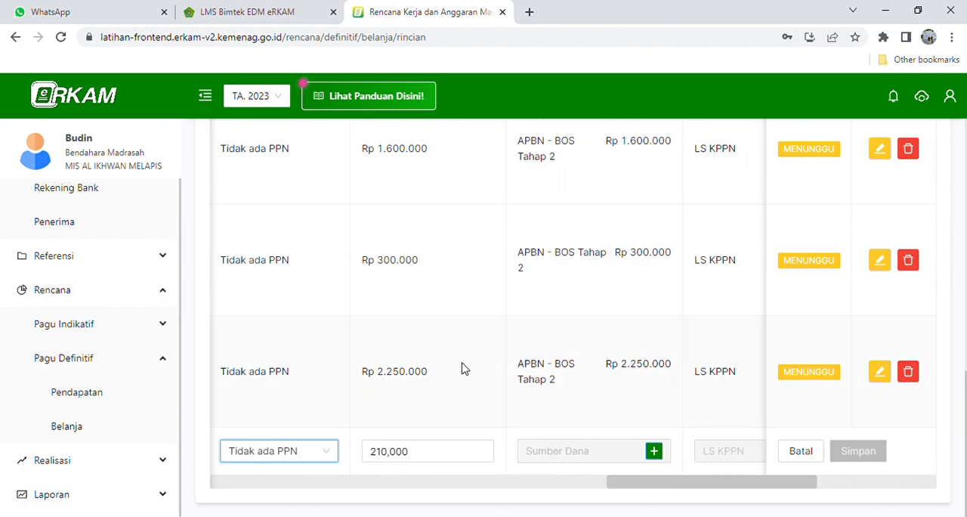
left_click(656, 451)
left_click(173, 371)
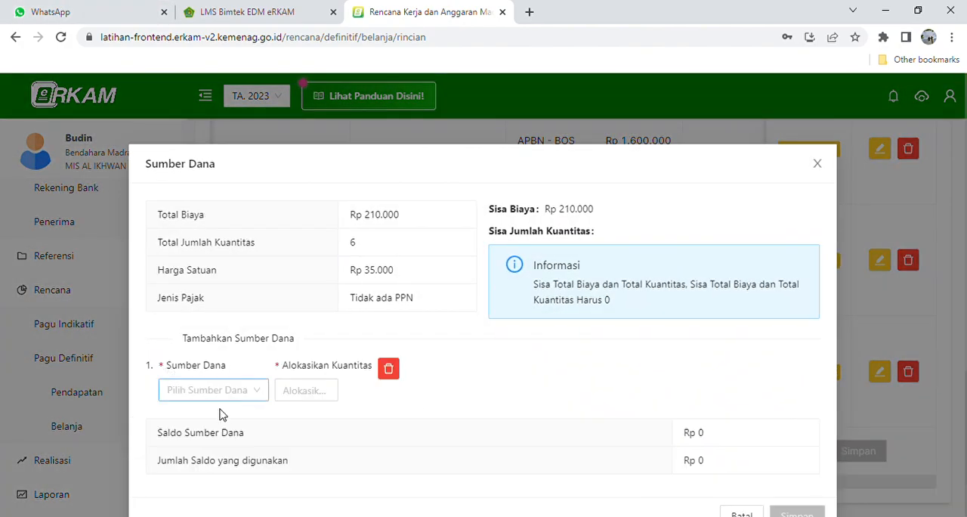
left_click(235, 390)
left_click(227, 443)
left_click(328, 396)
type("6")
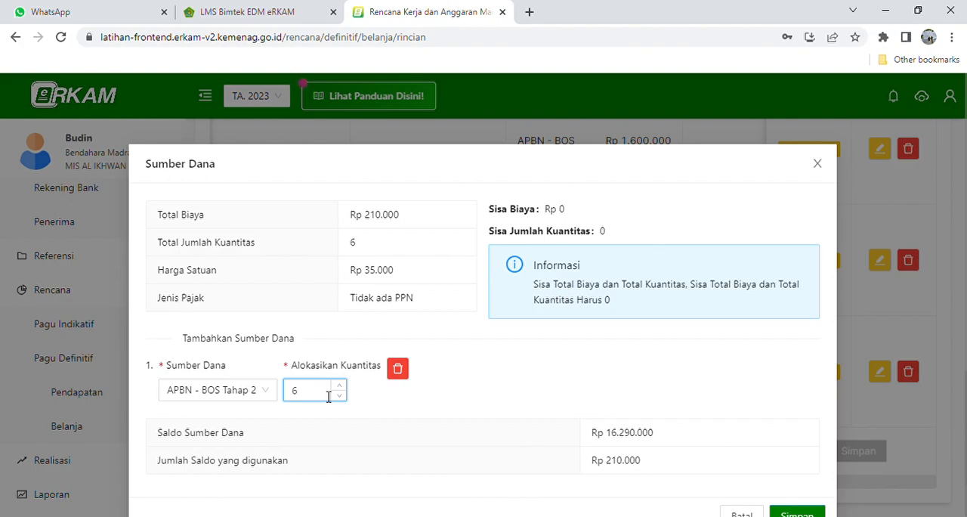
scroll(780, 474, "down", 1)
left_click(794, 479)
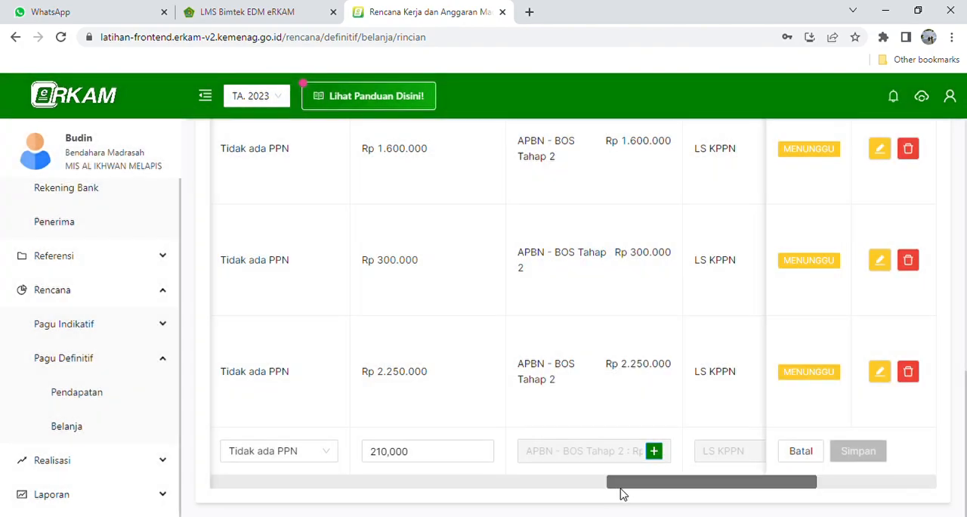
- Allocate 6 to November in the Banner row's monthly cash budget (AKB) and save the row
left_click_drag(639, 483, 720, 481)
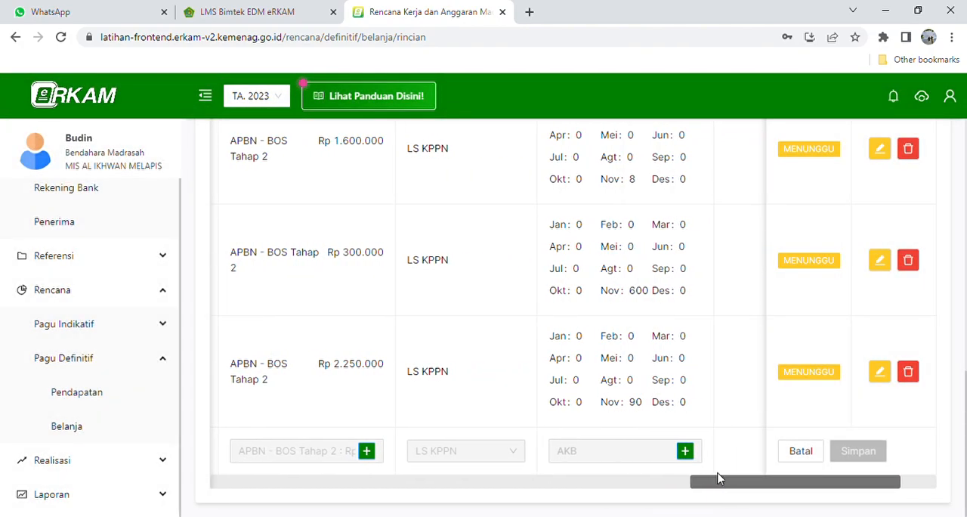
left_click(685, 451)
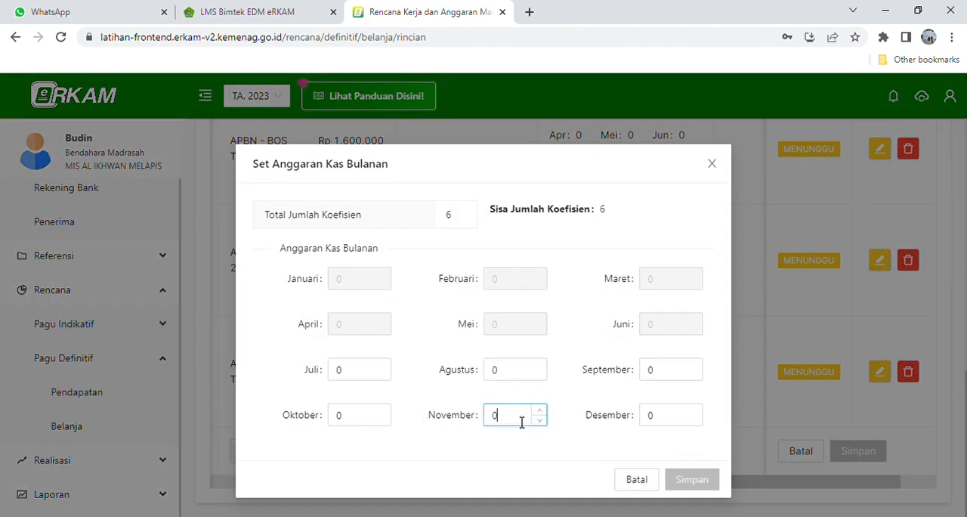
type("6")
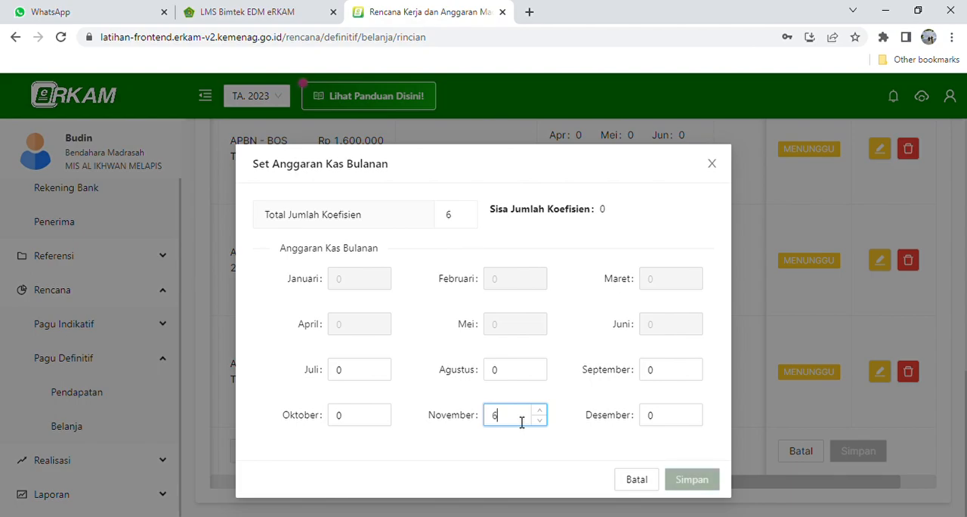
left_click(660, 487)
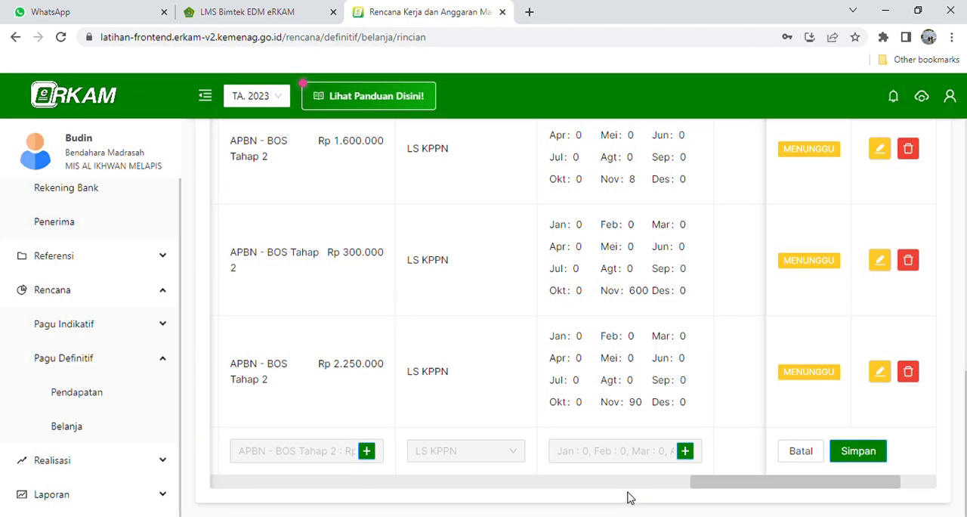
left_click_drag(729, 487, 781, 483)
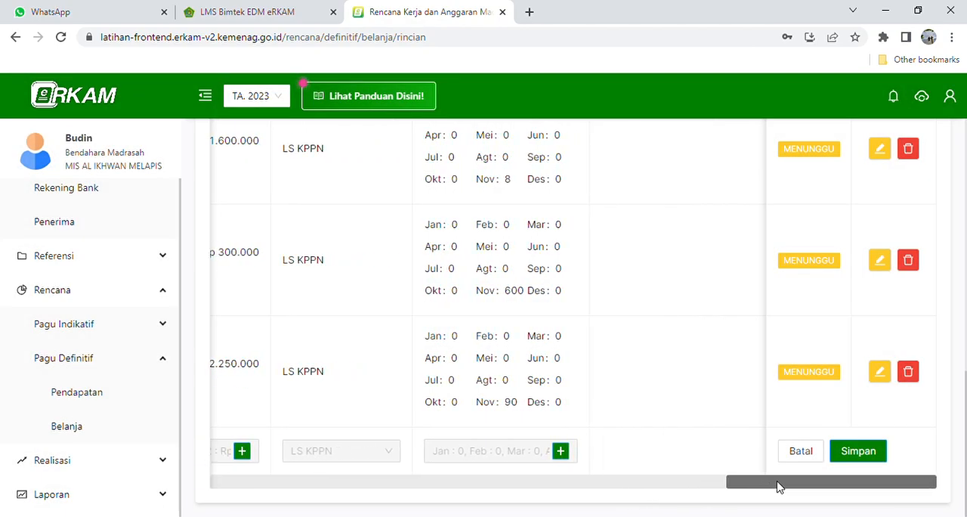
left_click(861, 451)
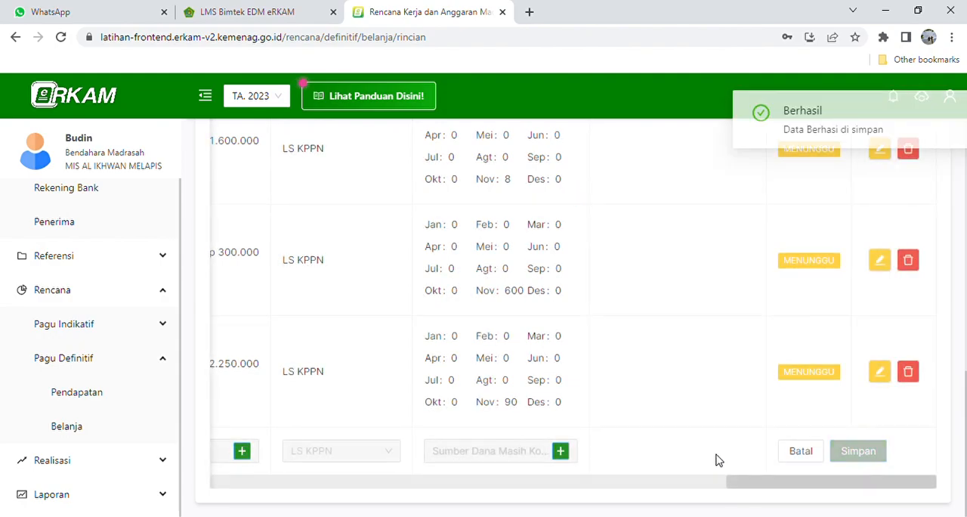
- Review the activity's saved cost component rows, checking their account codes, funding sources and monthly cash budgets
scroll(716, 460, "down", 2)
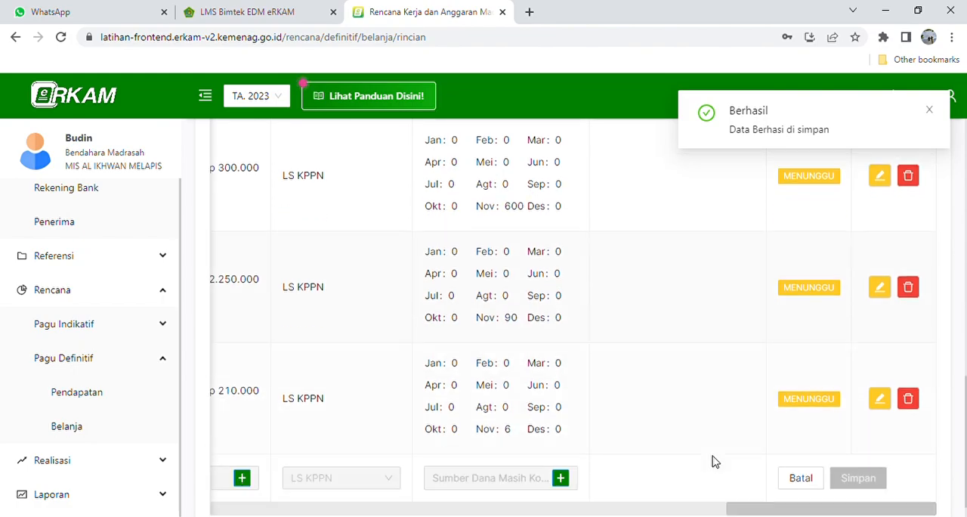
scroll(715, 460, "up", 3)
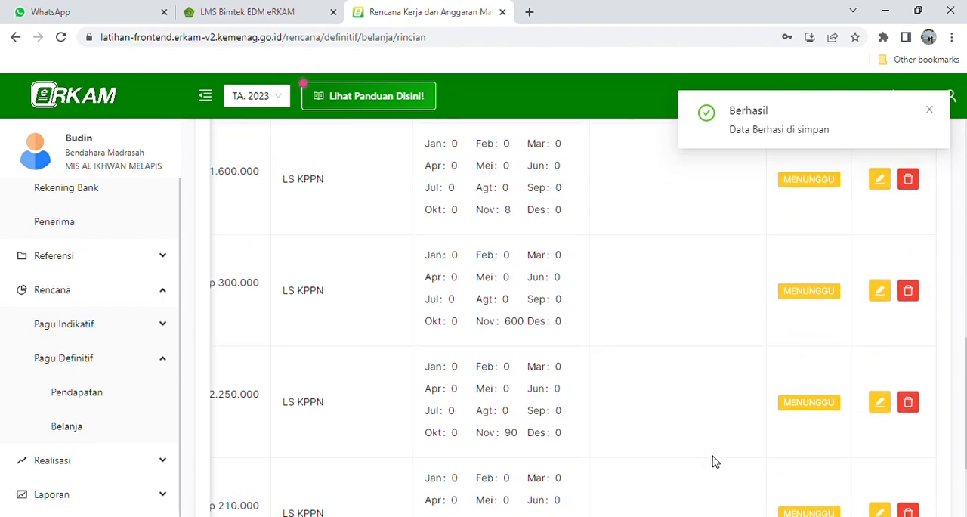
scroll(714, 461, "down", 3)
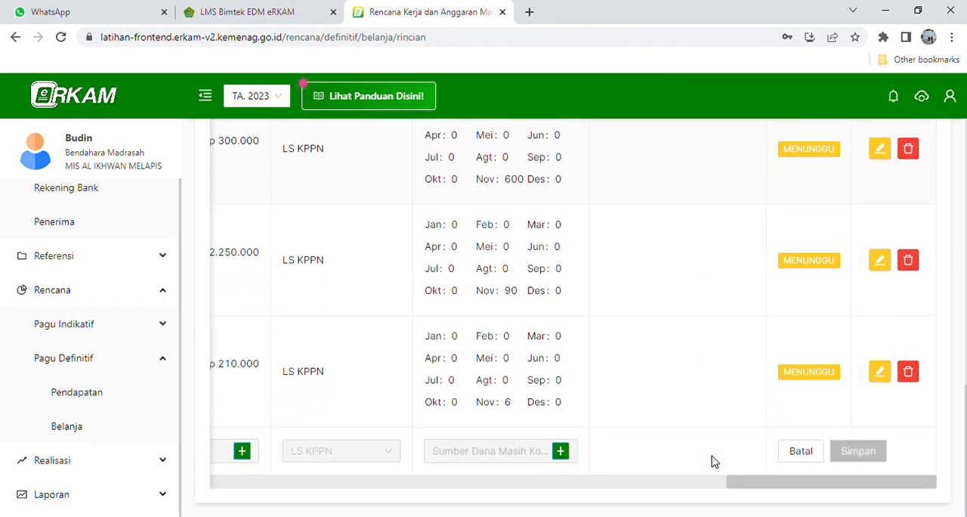
scroll(740, 484, "up", 5)
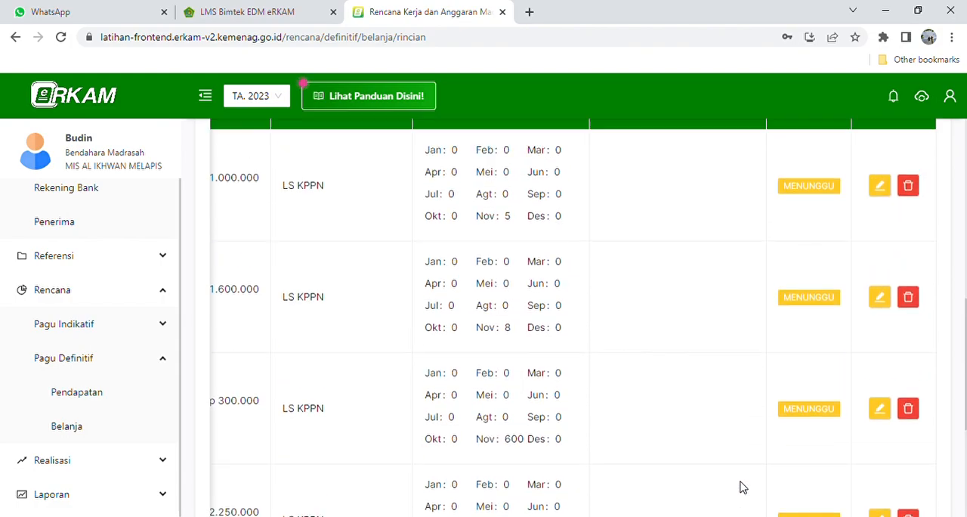
scroll(740, 487, "down", 3)
scroll(740, 487, "down", 3)
left_click_drag(746, 487, 198, 477)
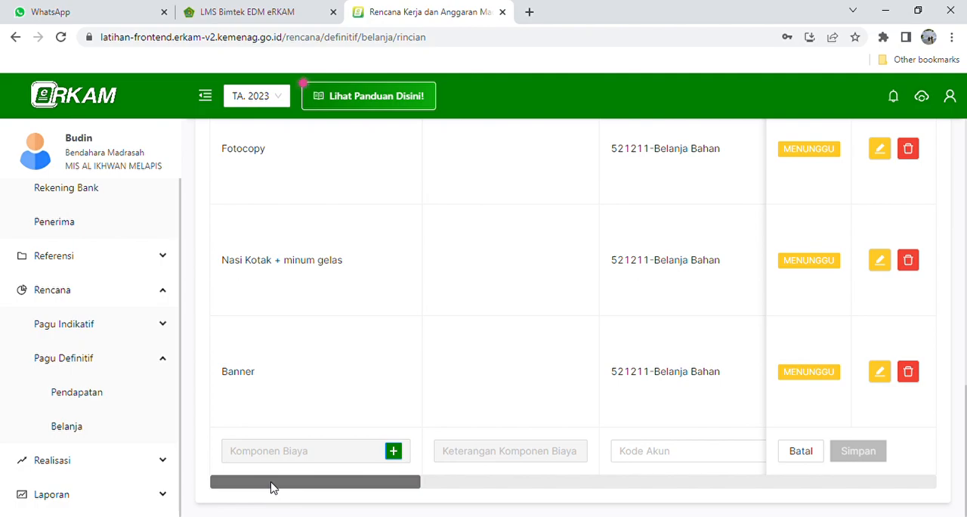
left_click_drag(273, 487, 708, 501)
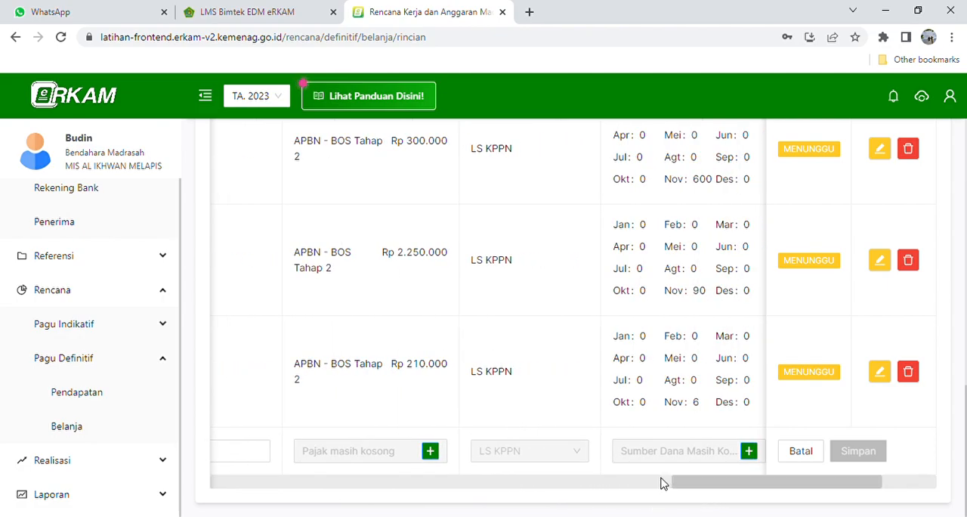